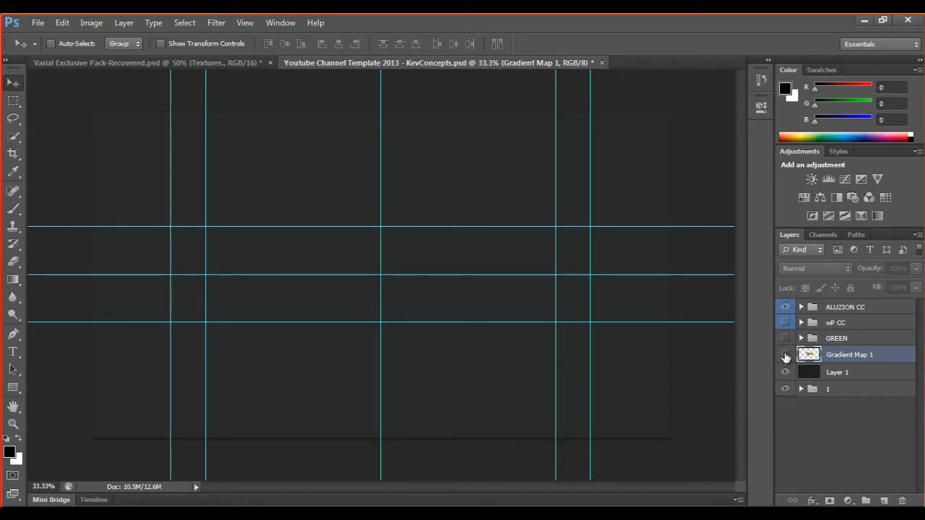
Step: Make the Gradient Map 1 logo layer visible
click(785, 355)
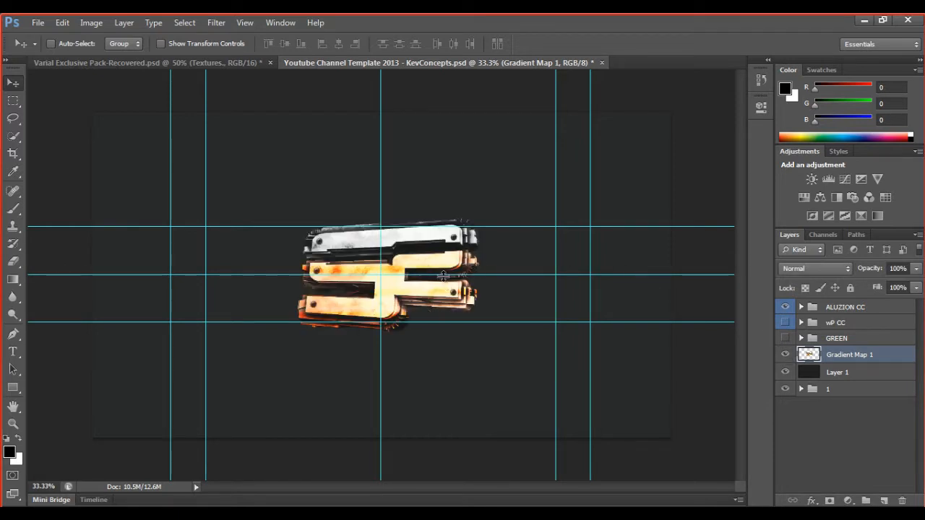
click(449, 297)
Step: Switch to the Varial Exclusive Pack document and look through its resource groups, comparing it with the channel template
click(223, 62)
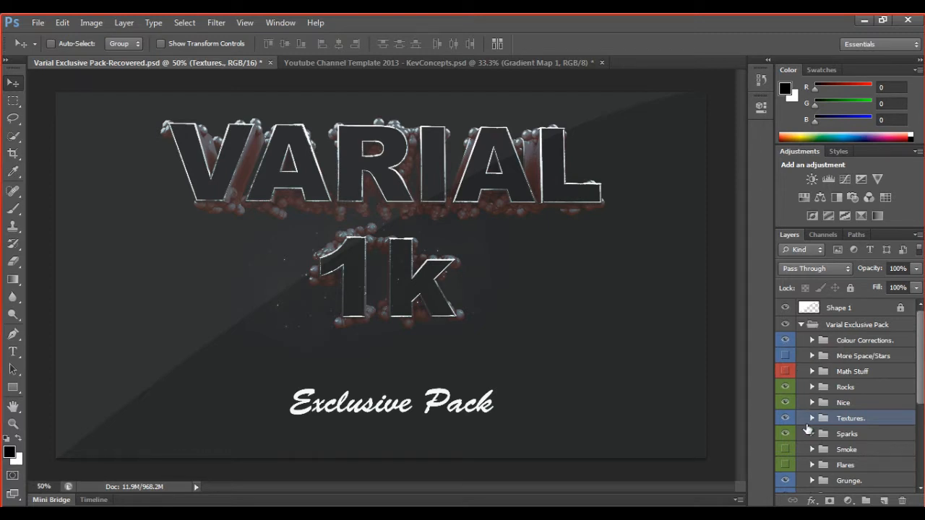
scroll(844, 412, down, 3)
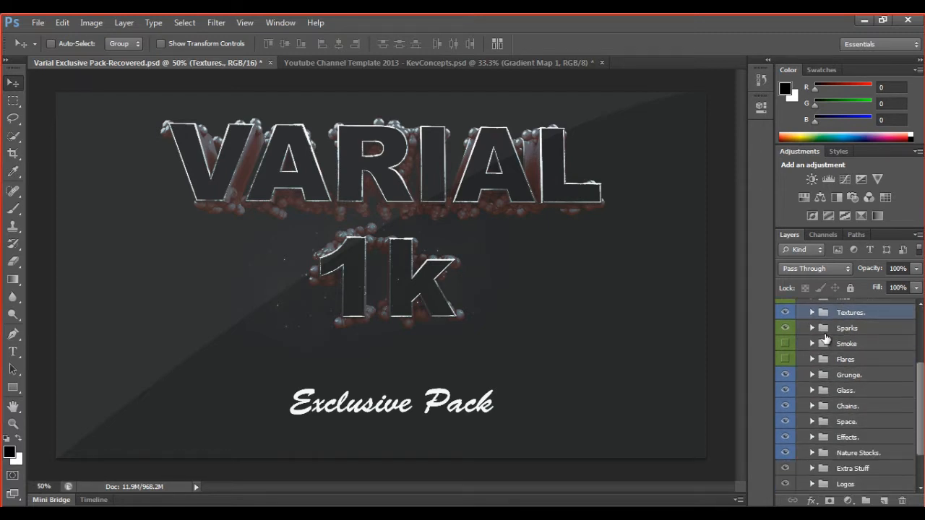
scroll(825, 338, up, 3)
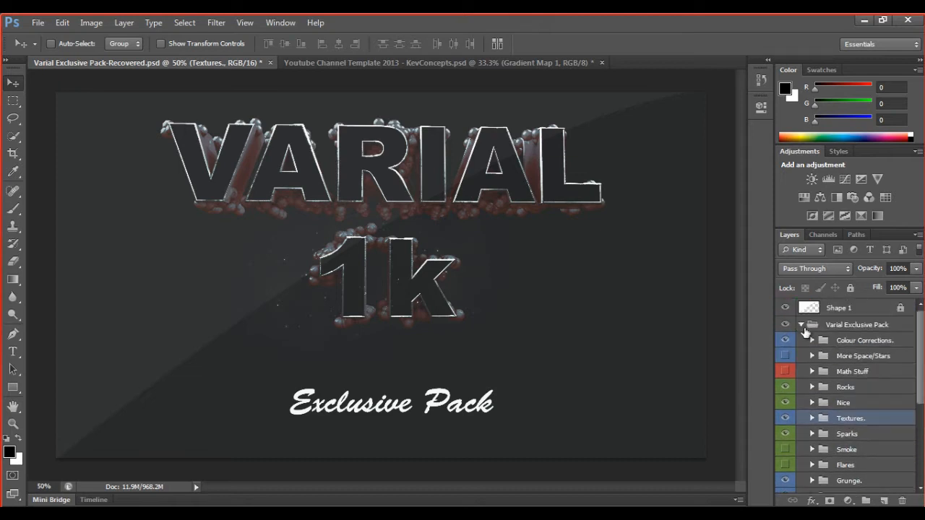
scroll(809, 362, down, 2)
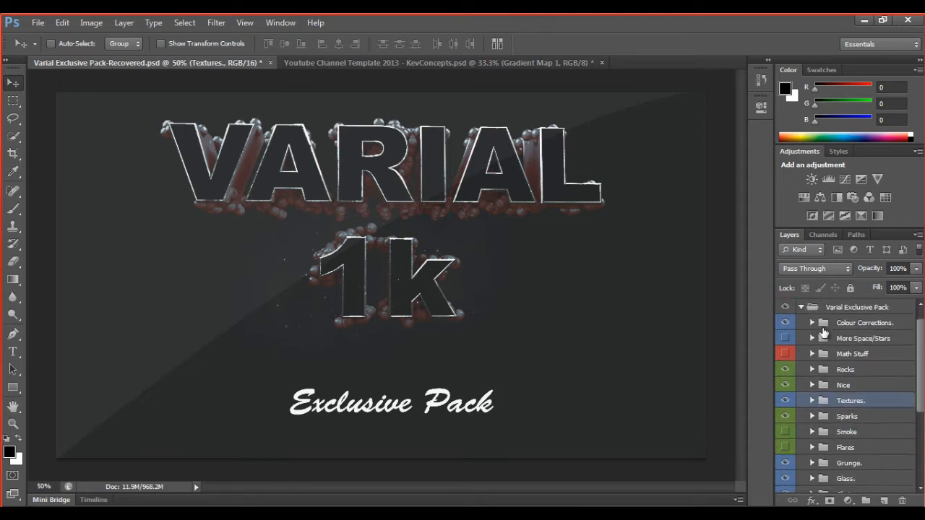
scroll(815, 349, down, 1)
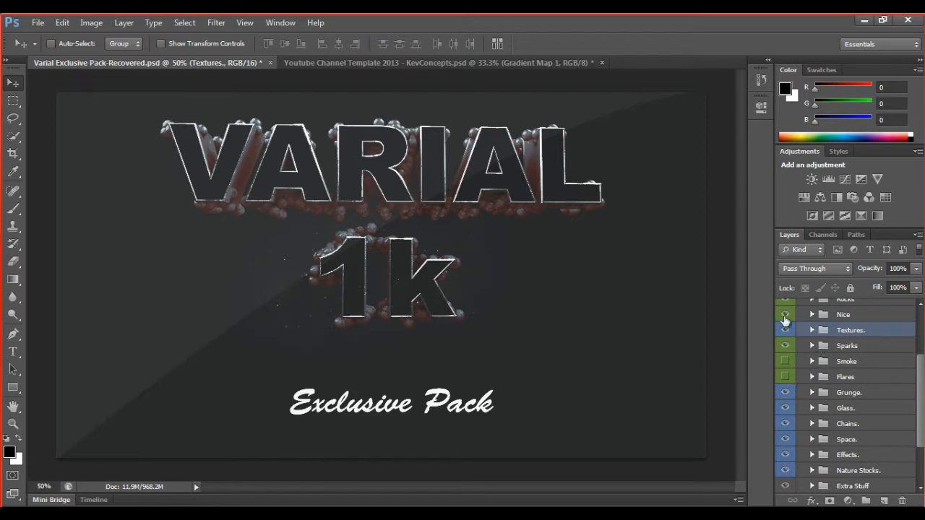
click(785, 362)
click(784, 366)
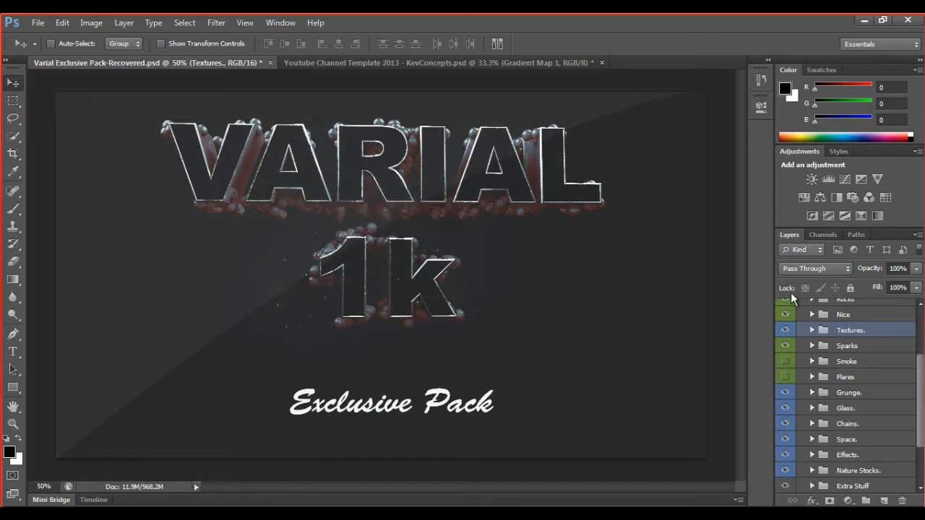
click(457, 63)
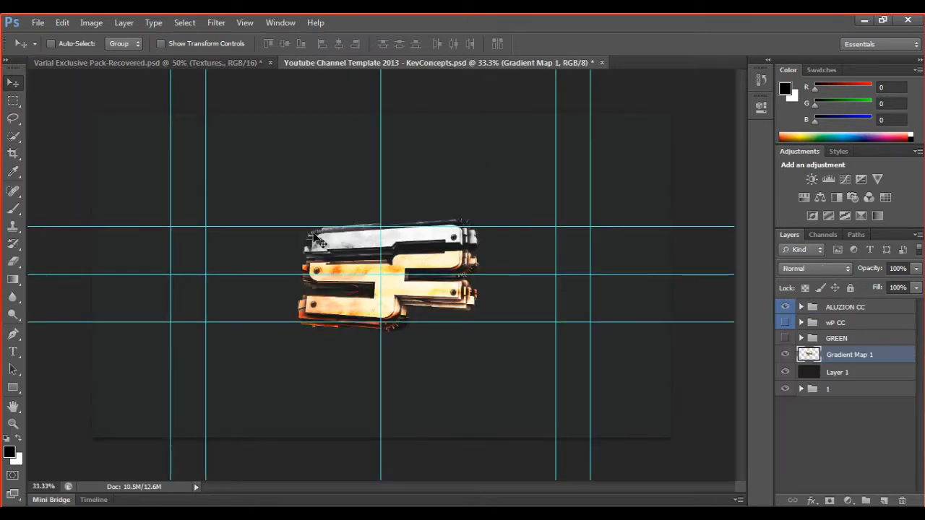
click(129, 61)
Step: Expand the Colour Corrections group, collapse RANDOM CC inside it and hide the ALUZION CC group
click(812, 340)
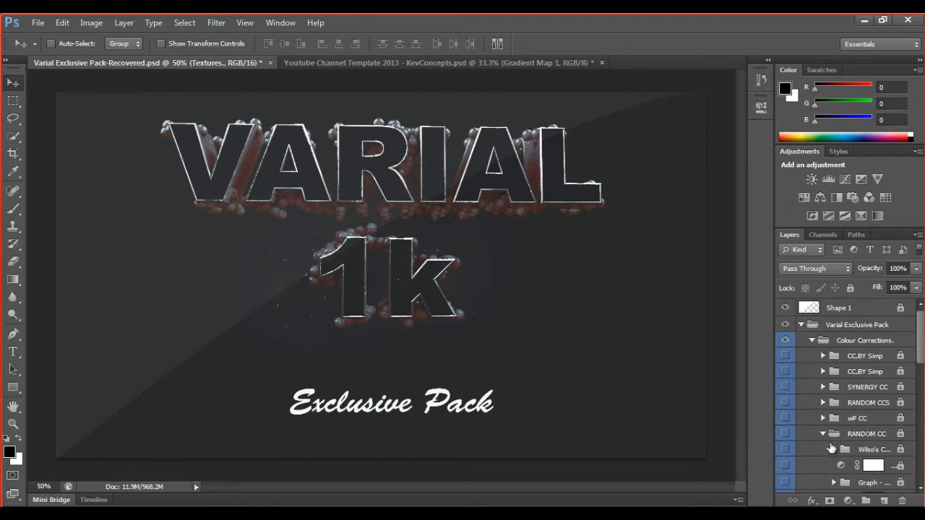
scroll(831, 444, down, 3)
click(822, 363)
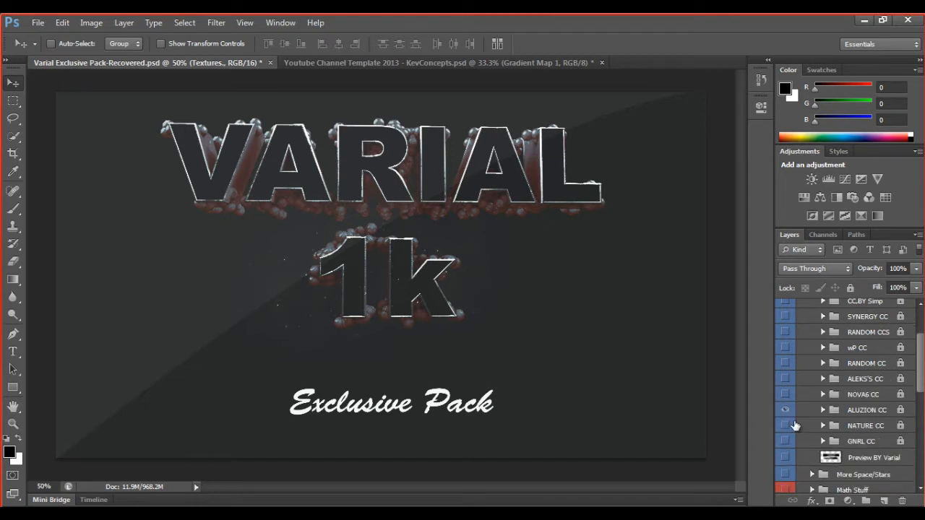
click(787, 411)
Step: Make the wP CC group visible in the pack and copy it into the Youtube Channel Template 2013 document above Gradient Map 1
scroll(789, 394, up, 1)
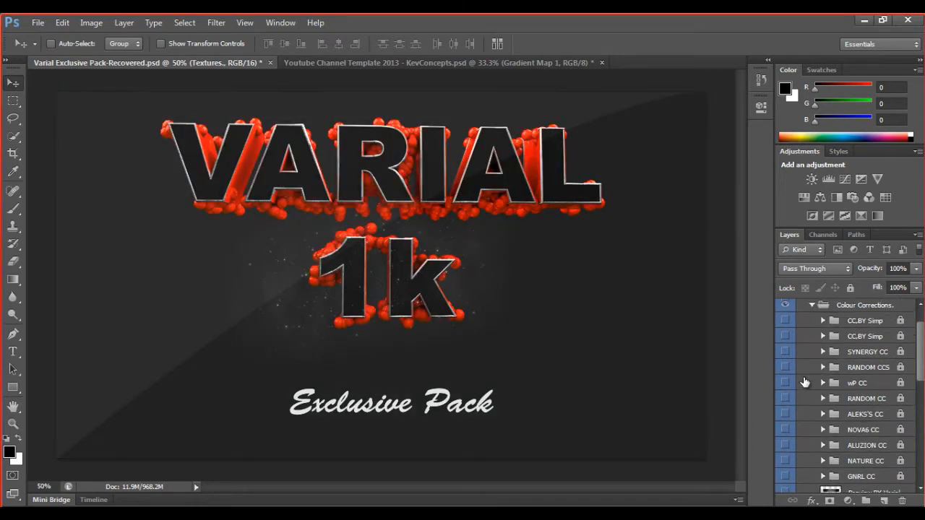
click(786, 382)
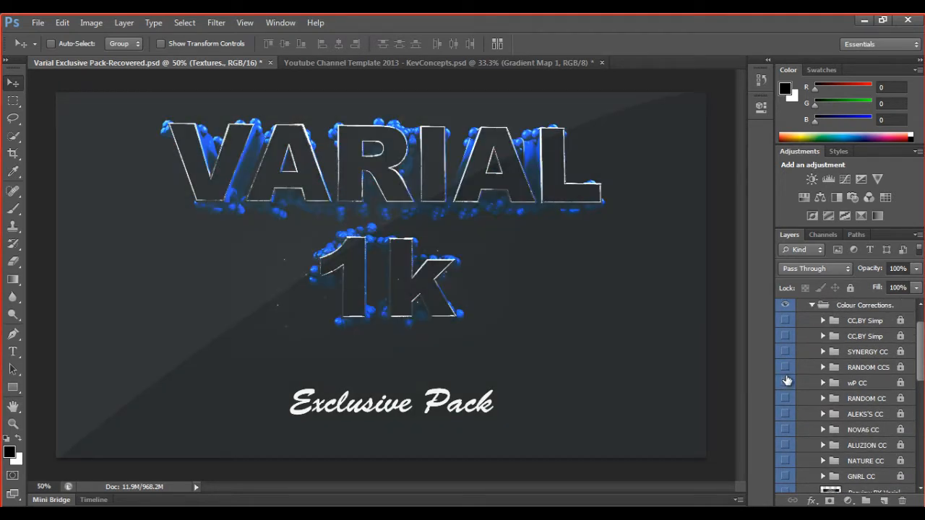
click(786, 382)
click(786, 382)
click(857, 382)
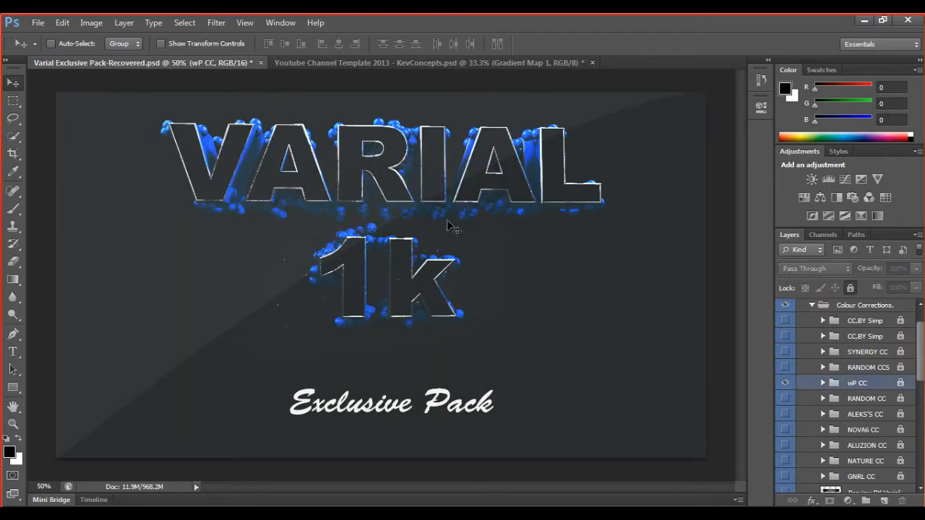
click(318, 60)
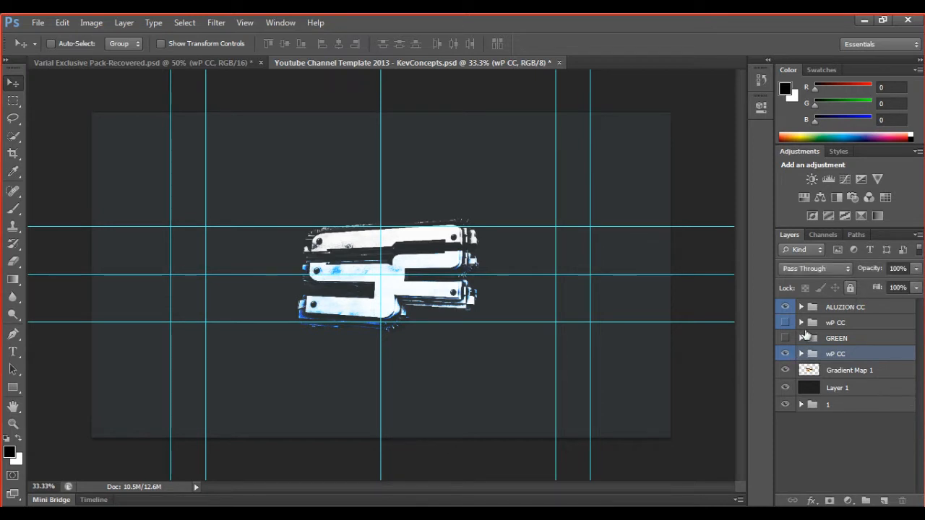
Step: Expand the wP CC group directly above Gradient Map 1 and hide its topmost subgroup
click(800, 353)
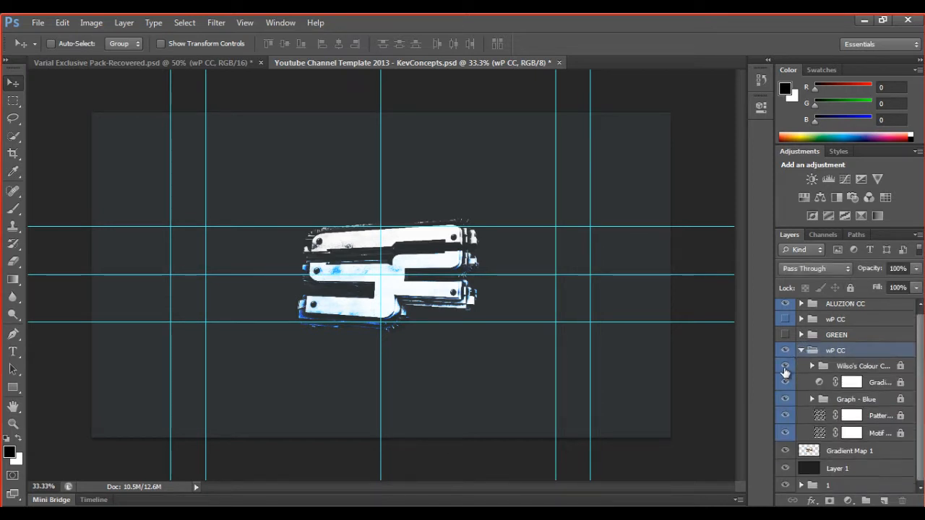
click(785, 367)
click(785, 367)
click(785, 386)
click(786, 387)
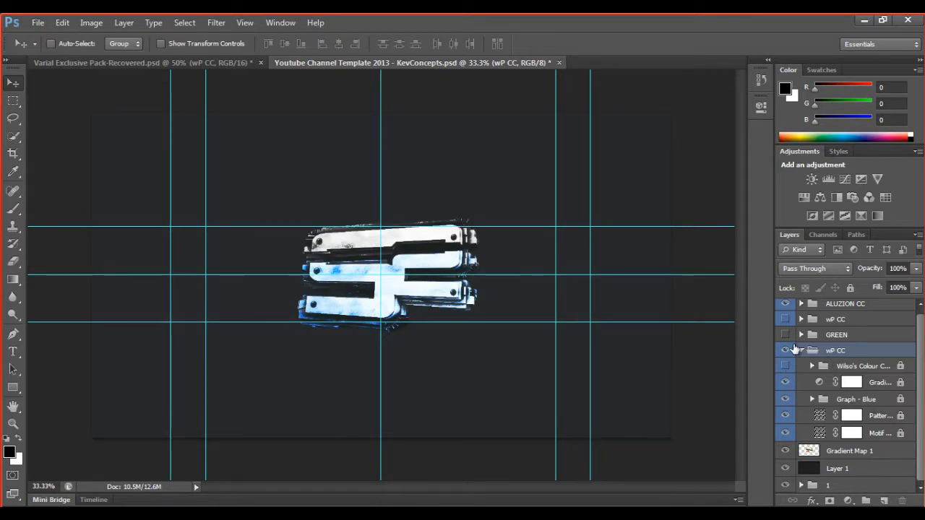
Step: Collapse the wP CC group and select the Gradient Map 1 layer
click(799, 350)
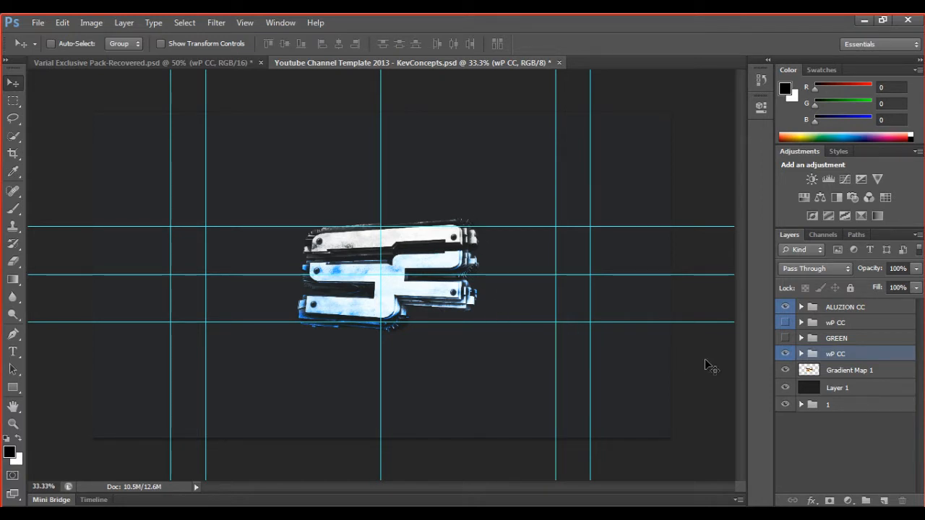
ctrl+click(836, 377)
click(840, 376)
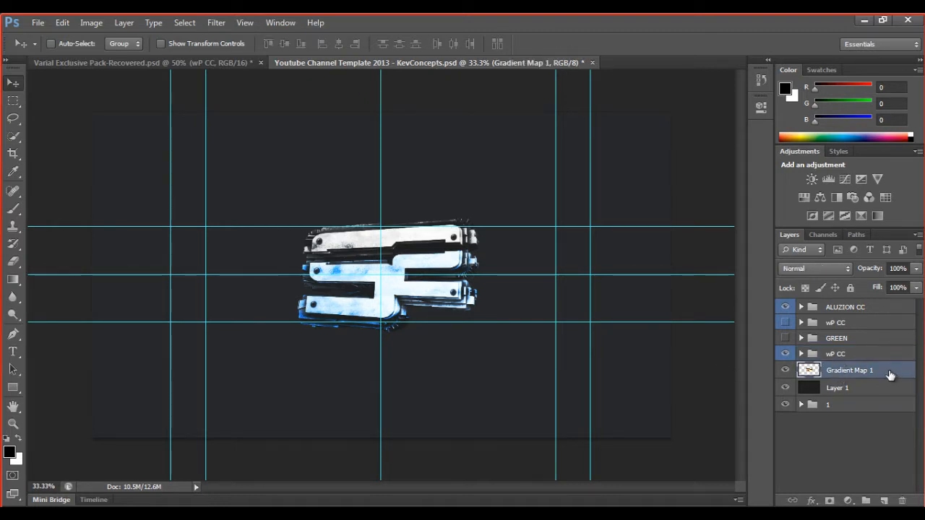
key(ctrl+t)
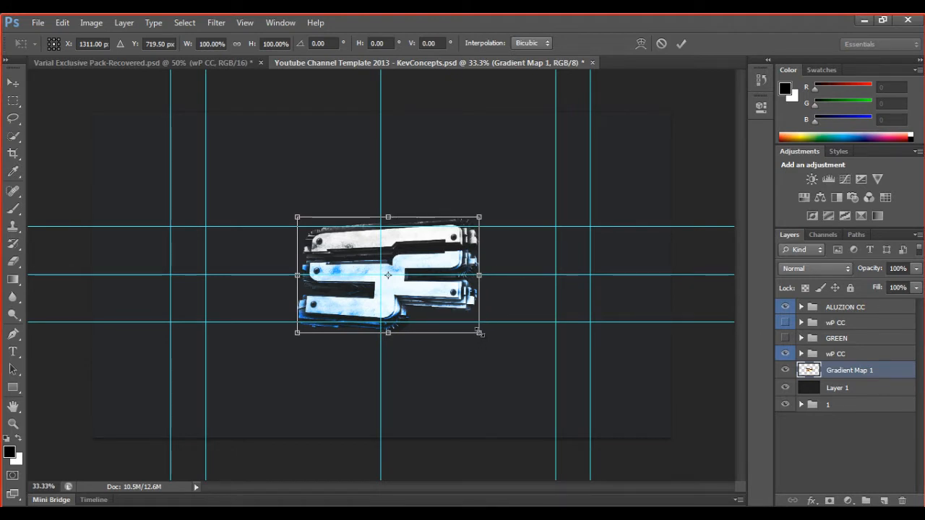
drag(480, 334, 462, 320)
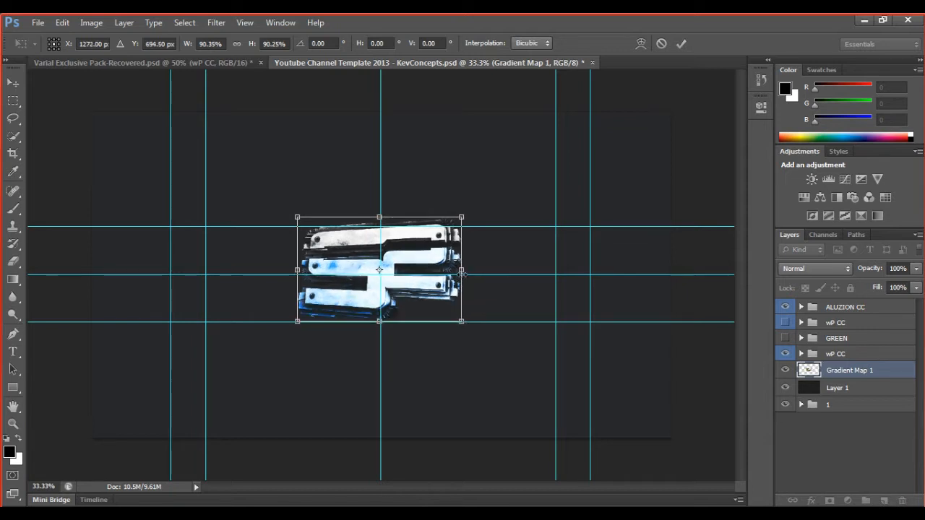
drag(460, 270, 532, 256)
click(660, 45)
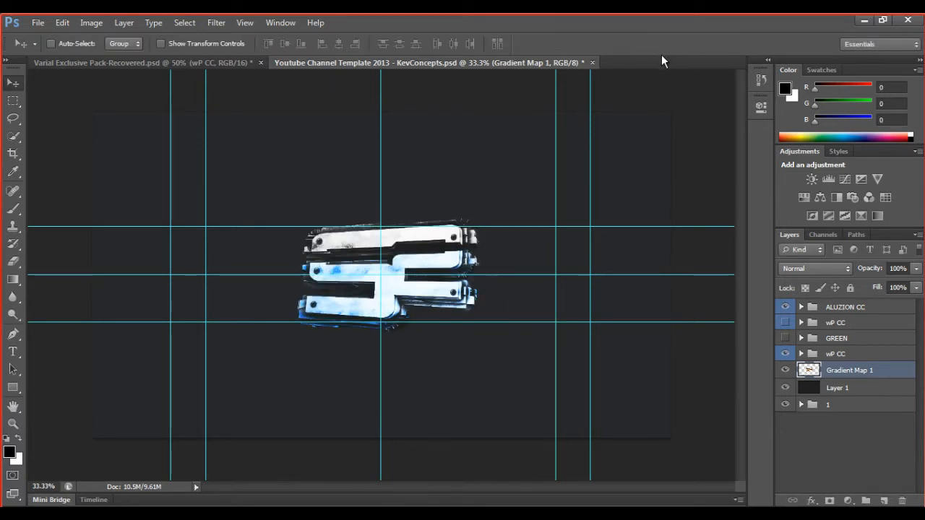
key(ctrl+t)
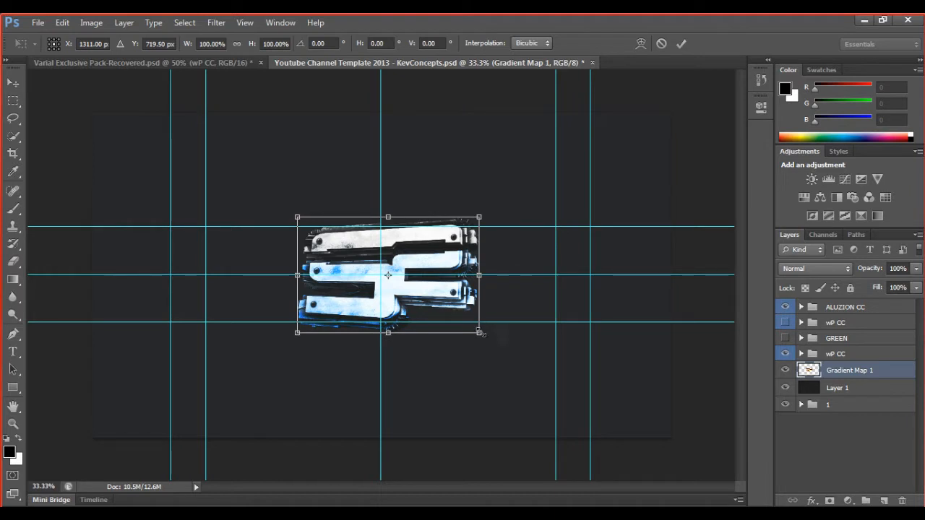
drag(474, 330, 462, 323)
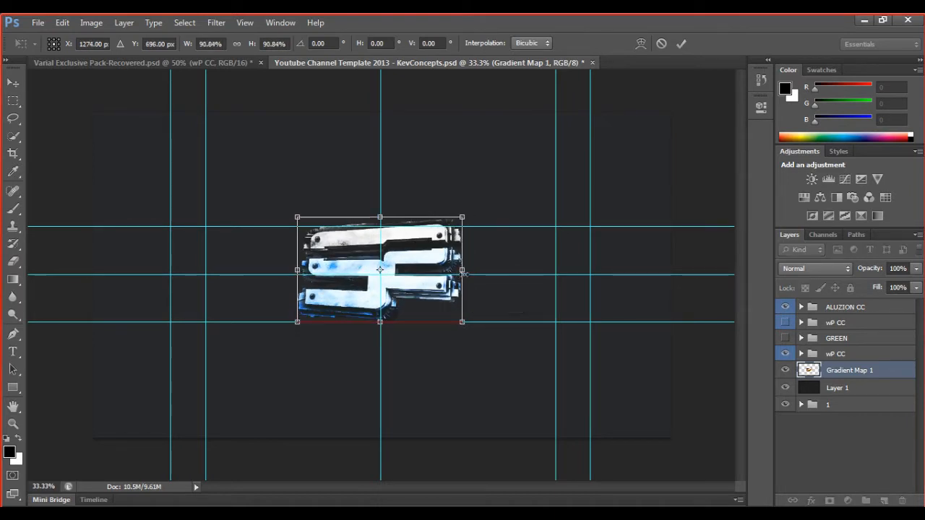
drag(463, 271, 474, 270)
click(661, 44)
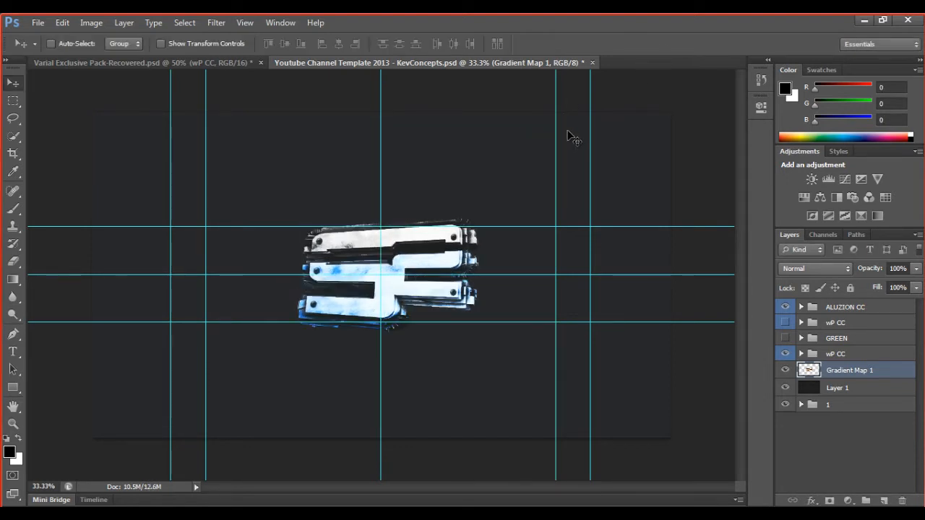
Step: Free-transform the Gradient Map 1 logo to about 92% width and 91% height, centring it on the guides at X 1277.5, Y 716.5 px
key(ctrl+t)
drag(470, 326, 449, 303)
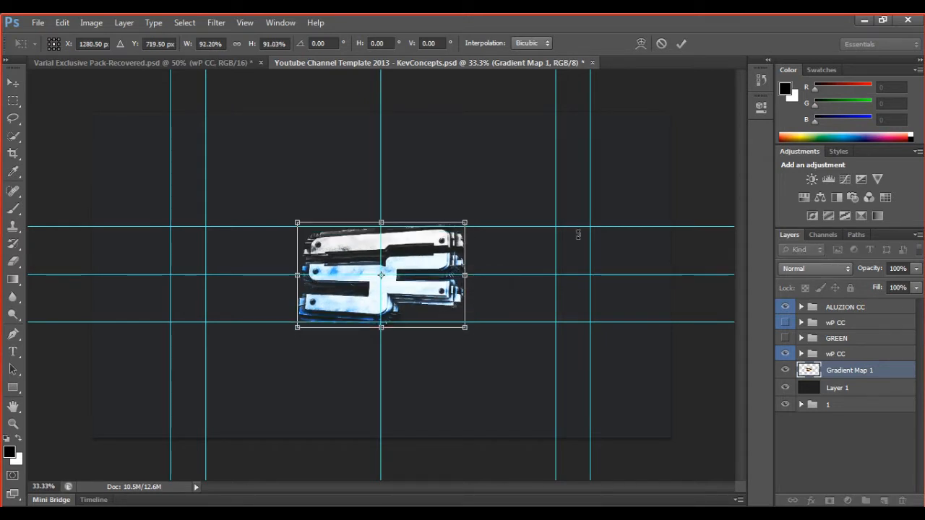
key(Left)
key(Left)
key(Left)
key(Left)
key(Left)
key(Left)
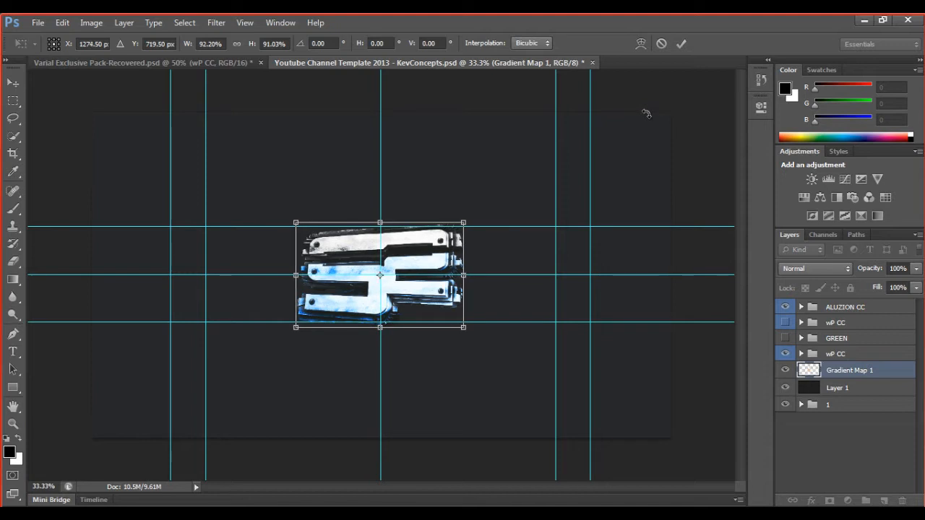
key(Up)
key(Up)
key(Up)
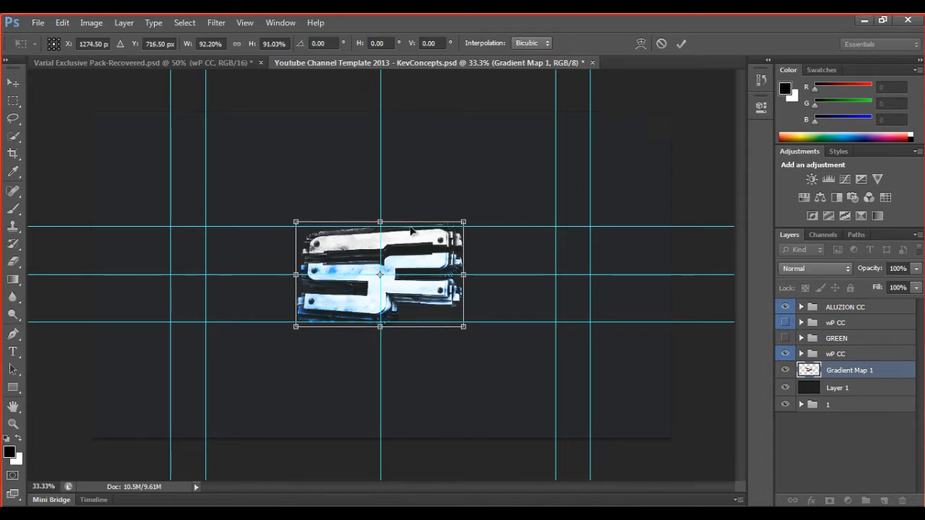
key(Right)
key(Right)
key(Right)
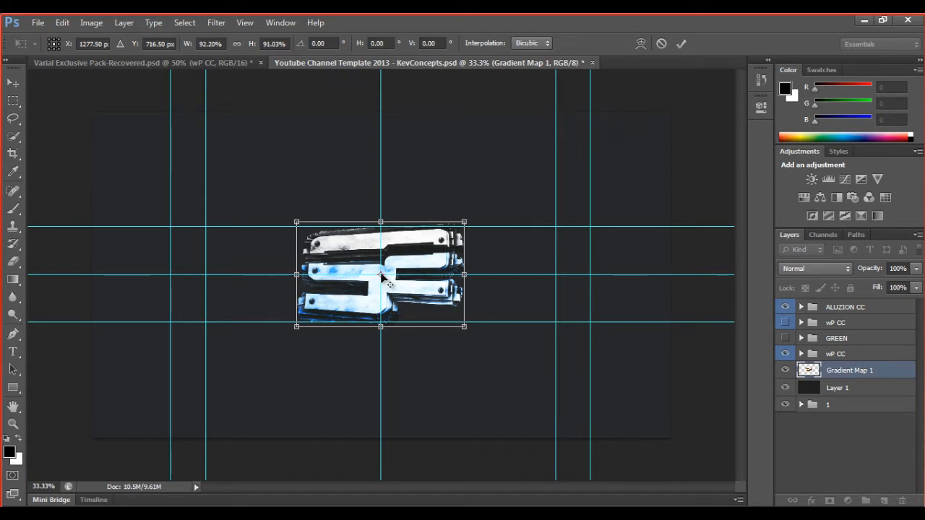
click(679, 44)
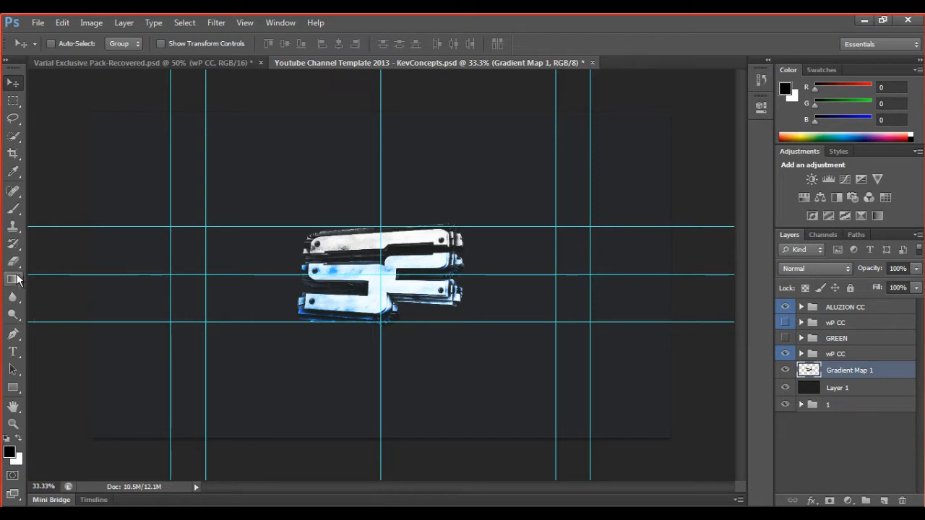
click(14, 225)
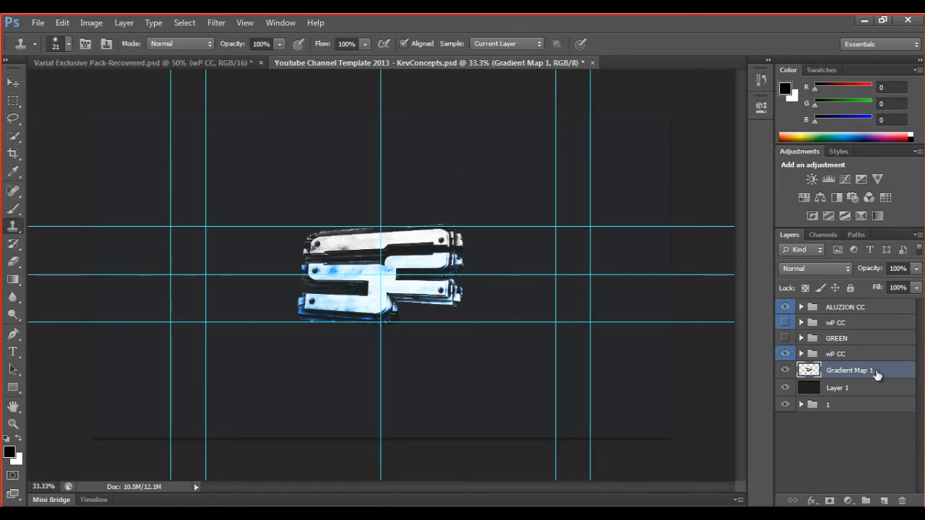
click(15, 85)
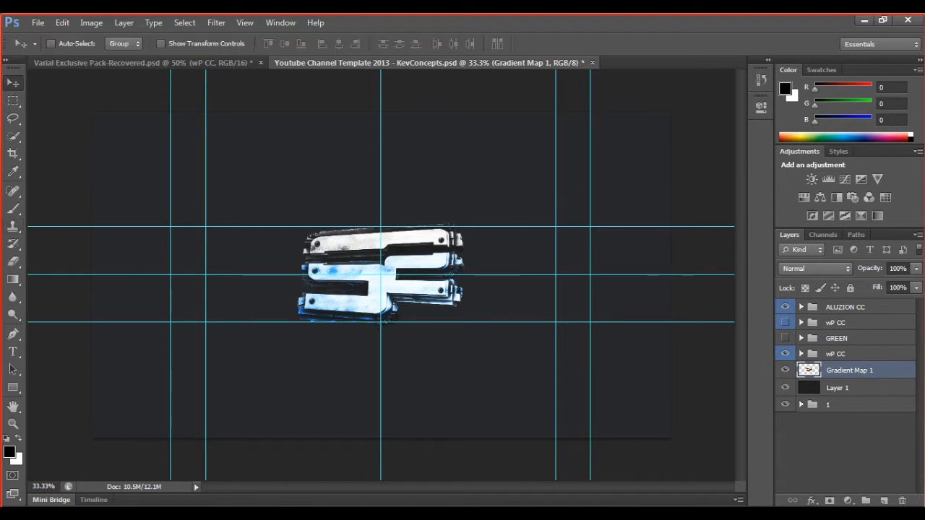
Step: Hide the ALUZION CC colour-correction group in the channel template
click(785, 322)
click(785, 322)
click(800, 307)
click(800, 307)
click(785, 307)
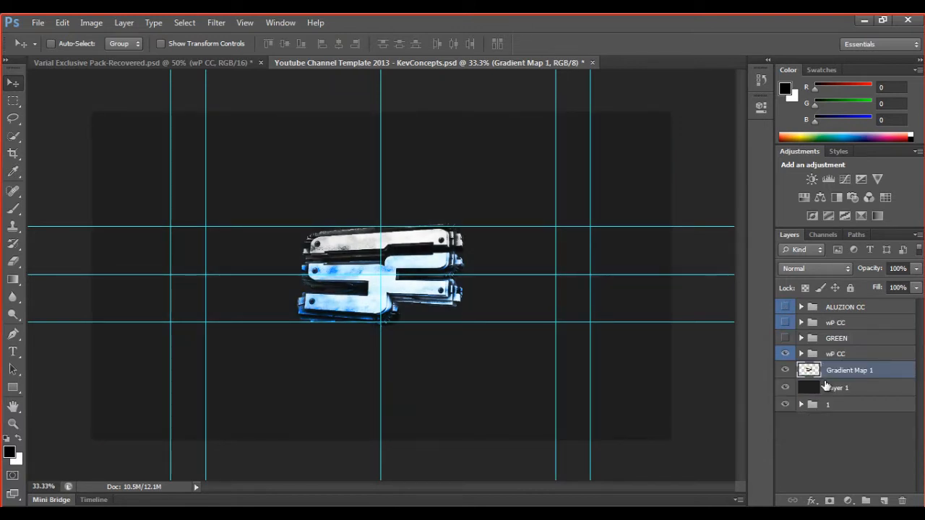
Step: Make the topmost subgroup and the gradient adjustment visible in the wP CC group above Gradient Map 1, leaving the group collapsed
click(800, 353)
click(785, 371)
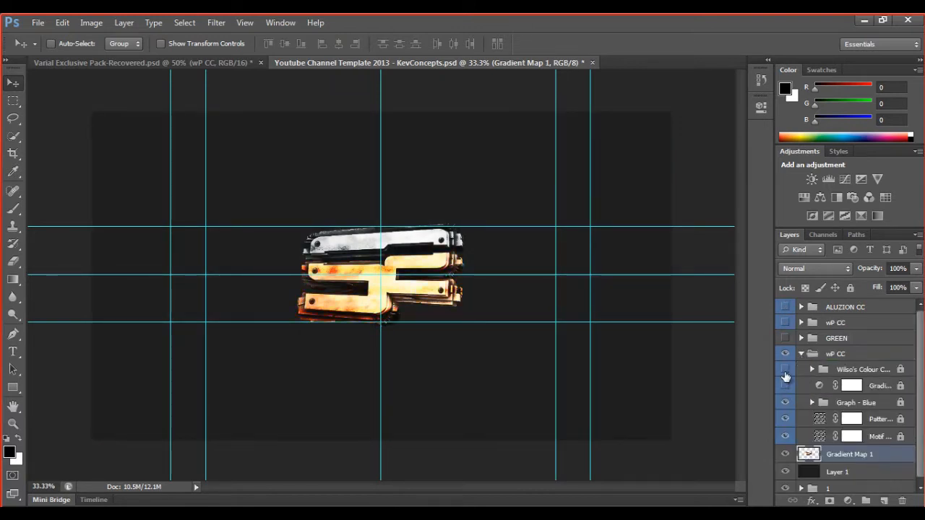
click(785, 386)
click(785, 386)
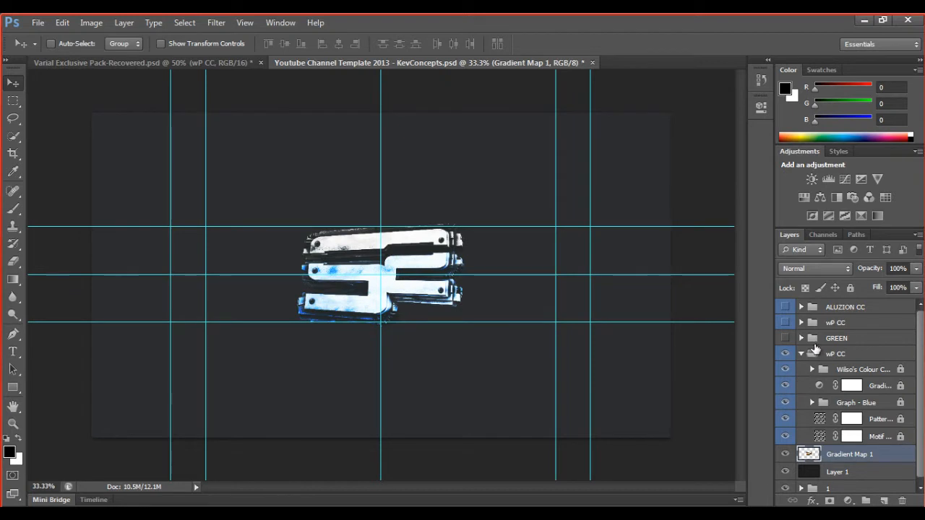
click(801, 354)
Step: Unlock the contents of the hidden GREEN group and delete its topmost Color Fill 1 copy layer
click(817, 340)
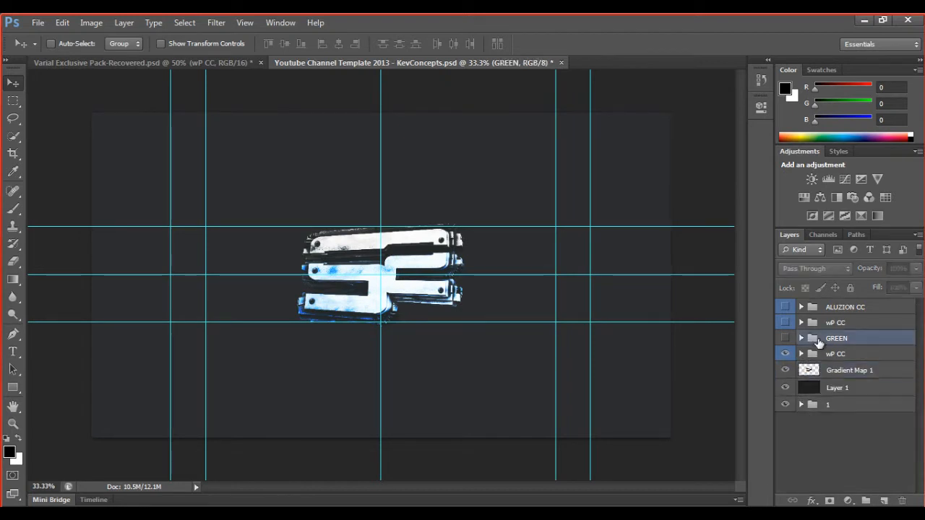
click(801, 338)
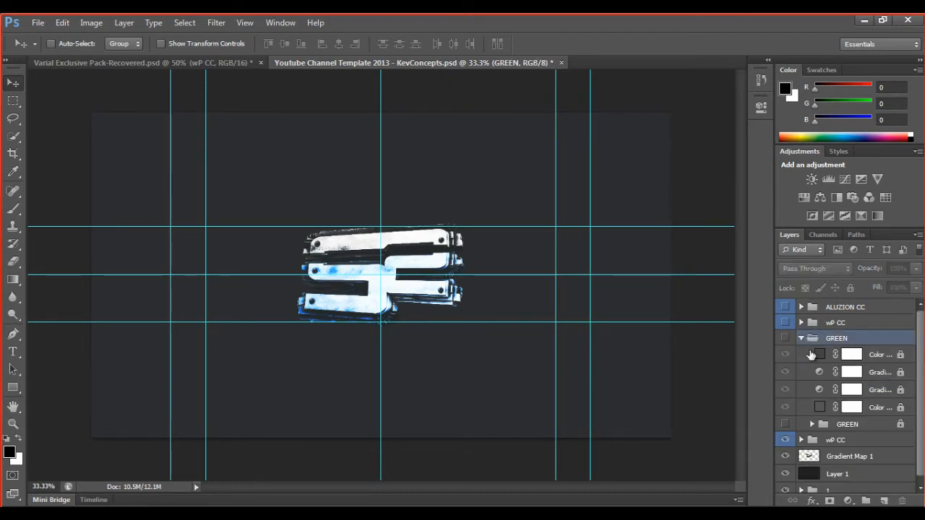
click(846, 356)
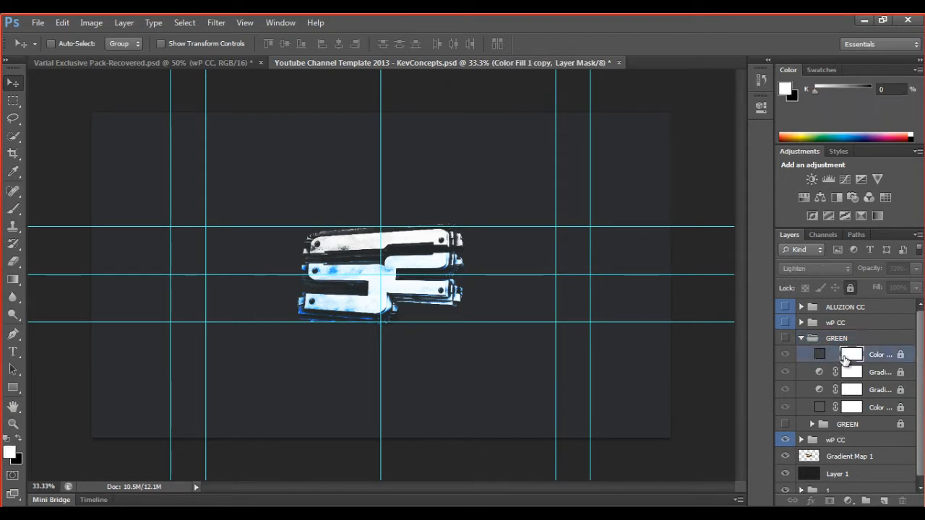
shift+click(871, 424)
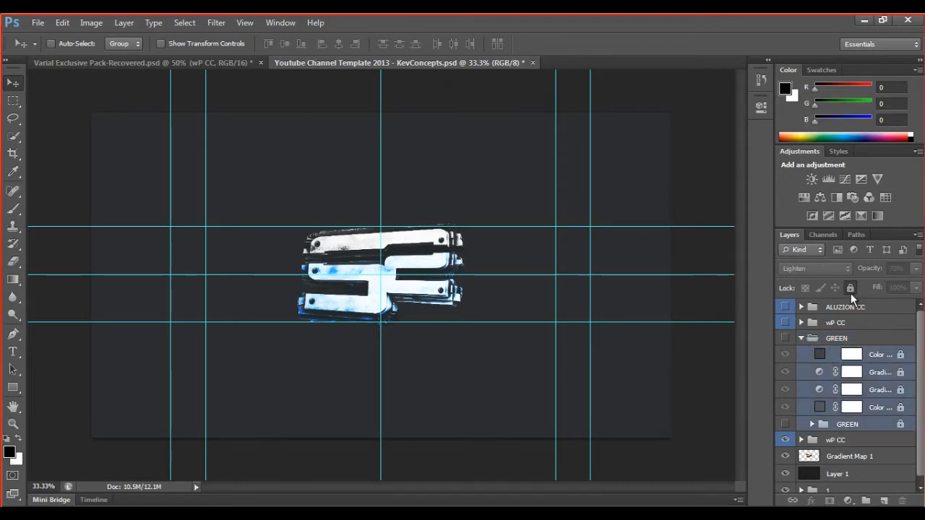
click(840, 338)
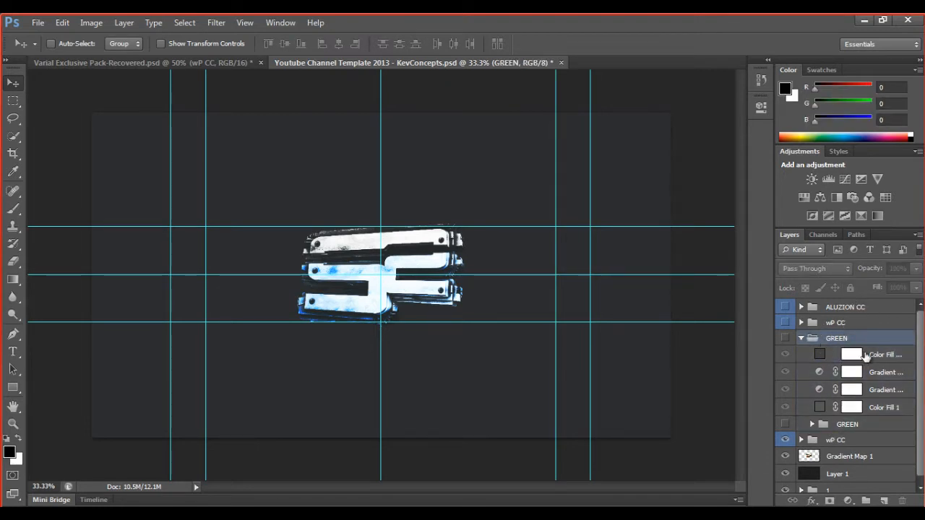
click(865, 355)
key(Delete)
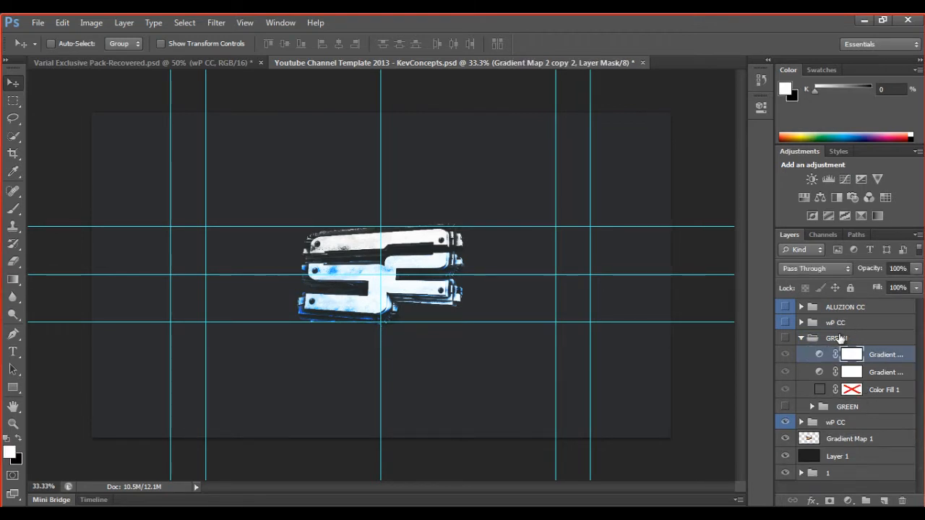
Step: Delete the two gradient map layers and Color Fill 1 from the outer GREEN group, leaving the group collapsed
click(852, 339)
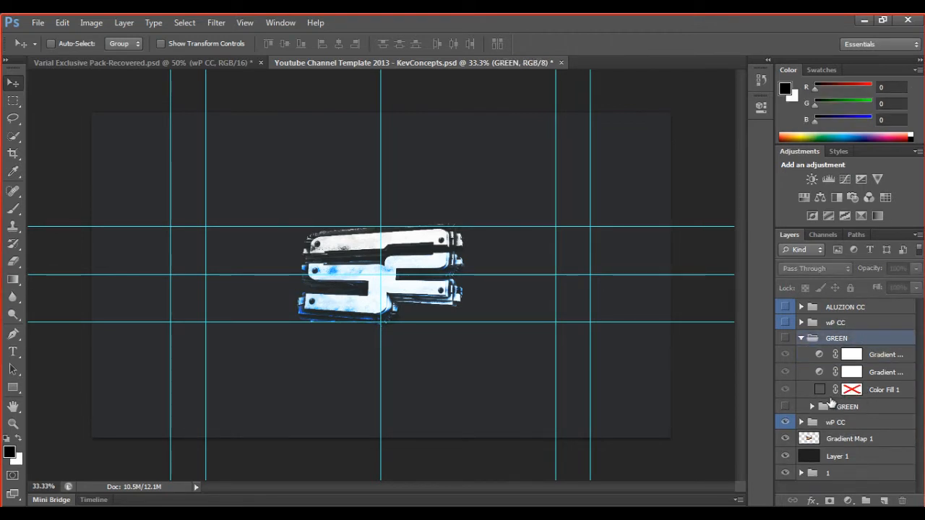
click(851, 354)
shift+click(856, 389)
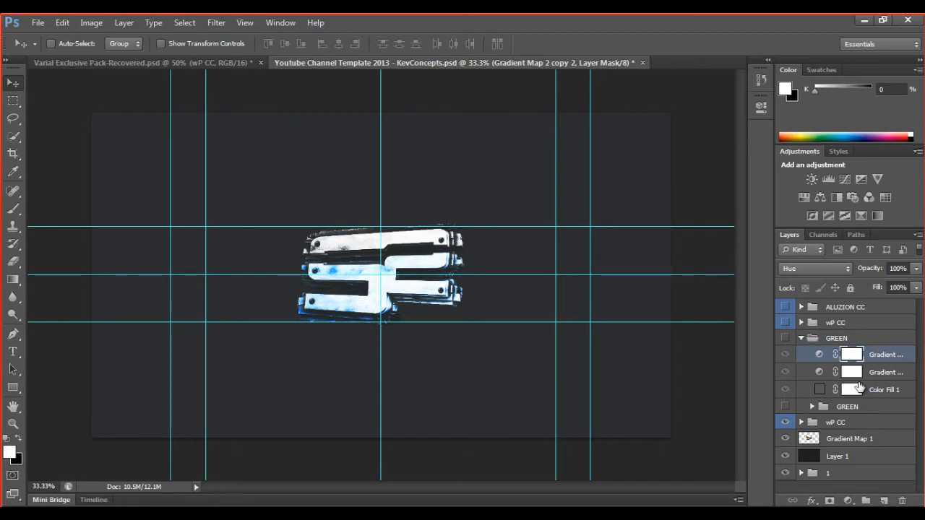
shift+click(872, 394)
key(Delete)
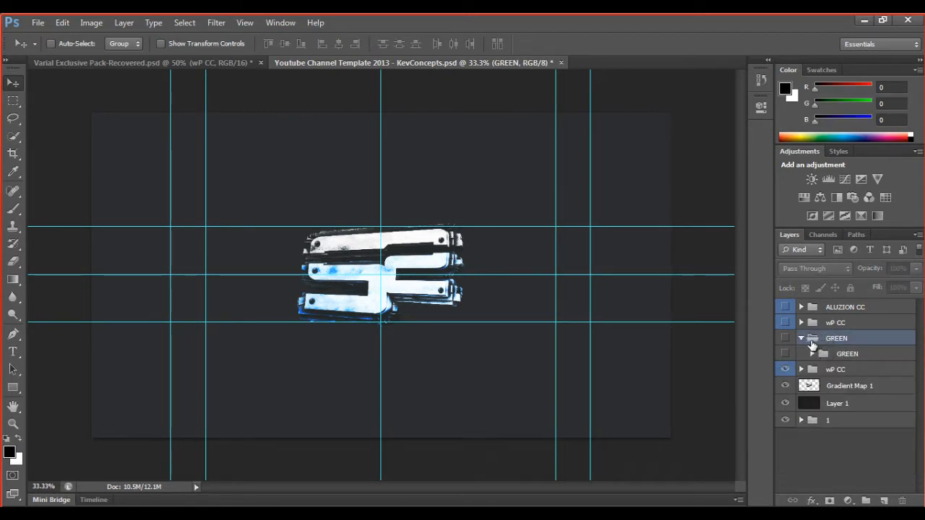
click(801, 339)
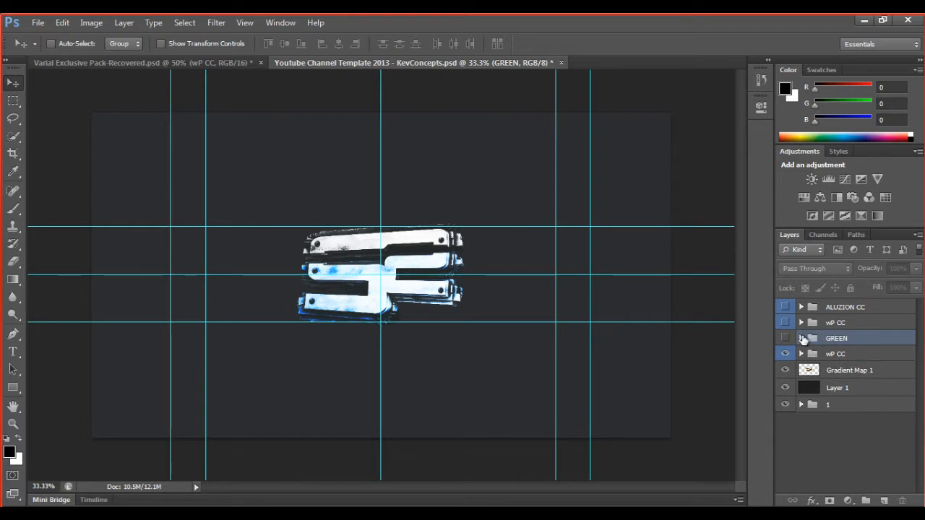
Step: Unlock the four layers in the nested GREEN subgroup and delete the entire GREEN group
click(801, 338)
click(812, 353)
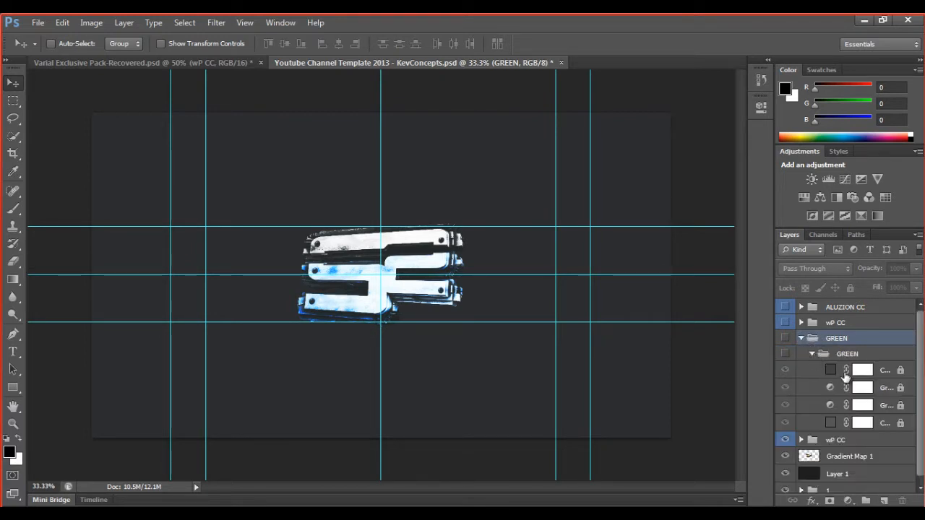
shift+click(863, 370)
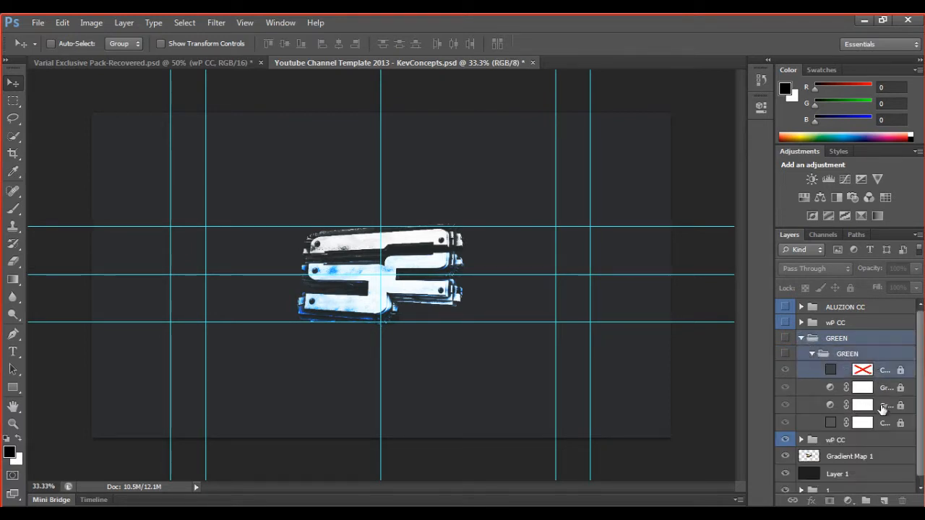
shift+click(877, 423)
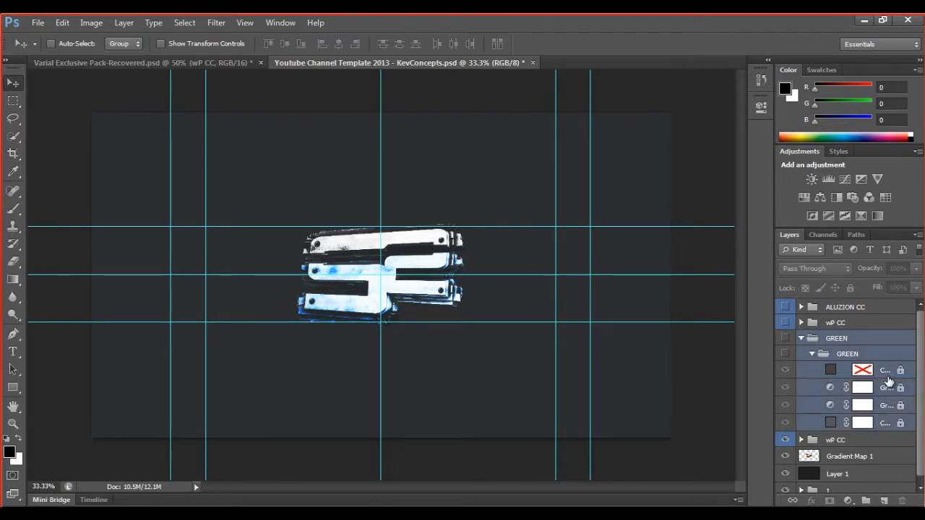
click(886, 374)
shift+click(877, 424)
click(850, 289)
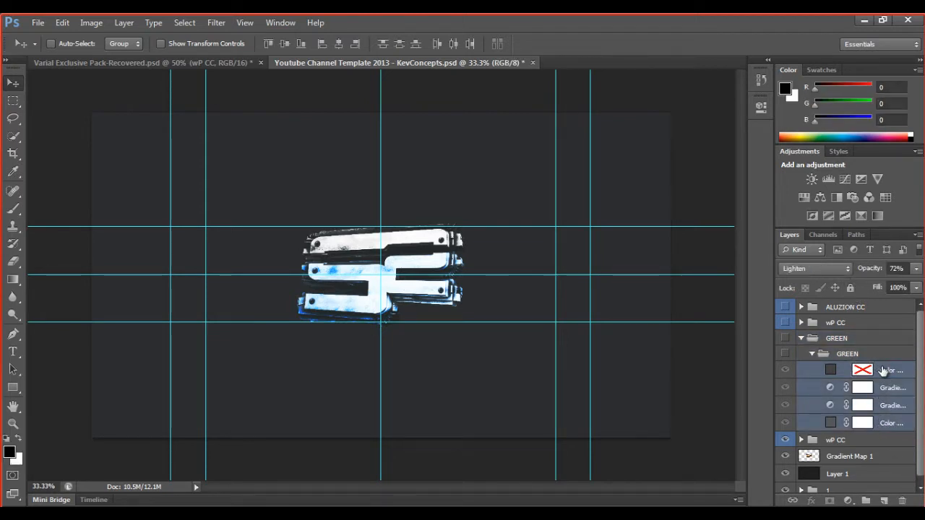
key(Delete)
key(Delete)
key(Delete)
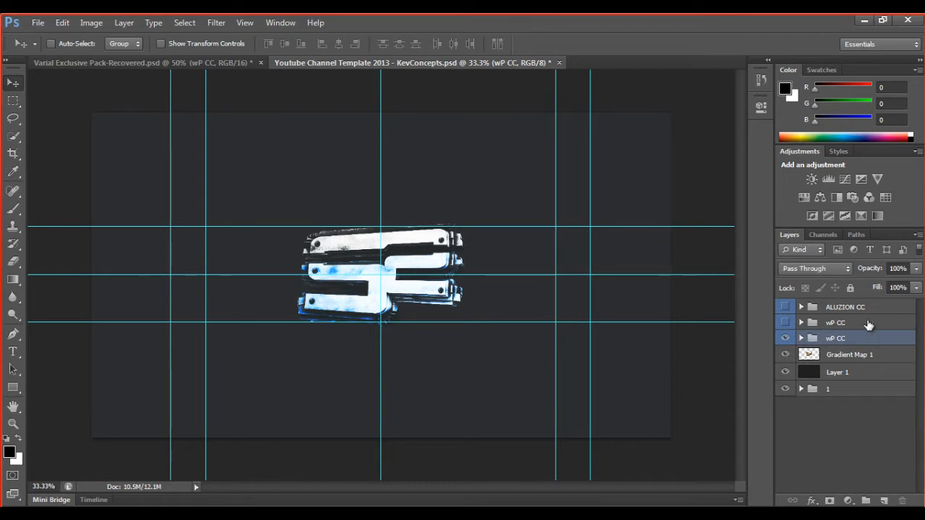
Step: Unlock the subgroups and pattern layer inside the hidden ALUZION CC group and delete the whole group
click(811, 322)
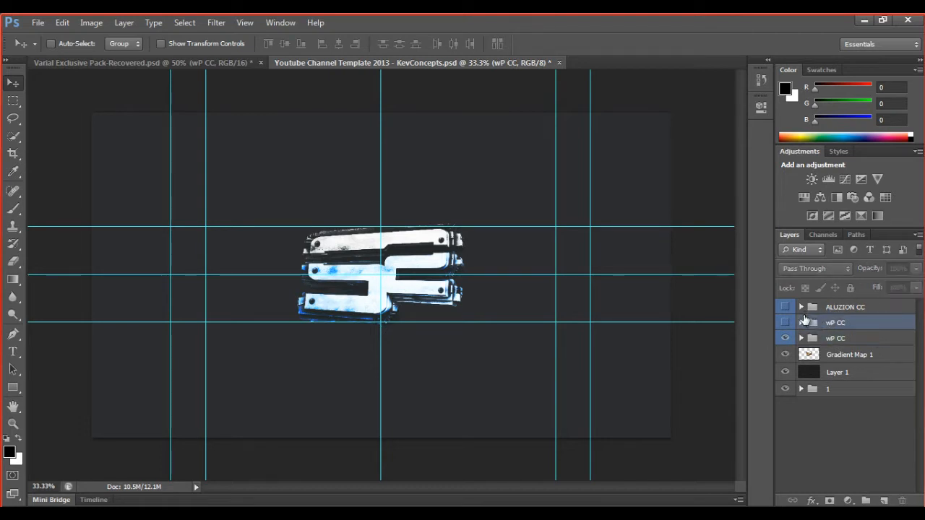
click(800, 307)
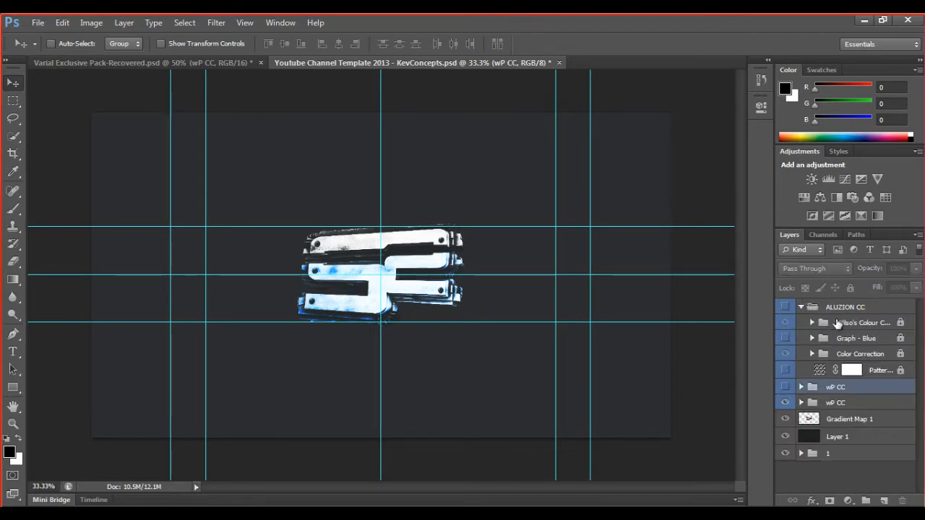
click(838, 323)
shift+click(876, 372)
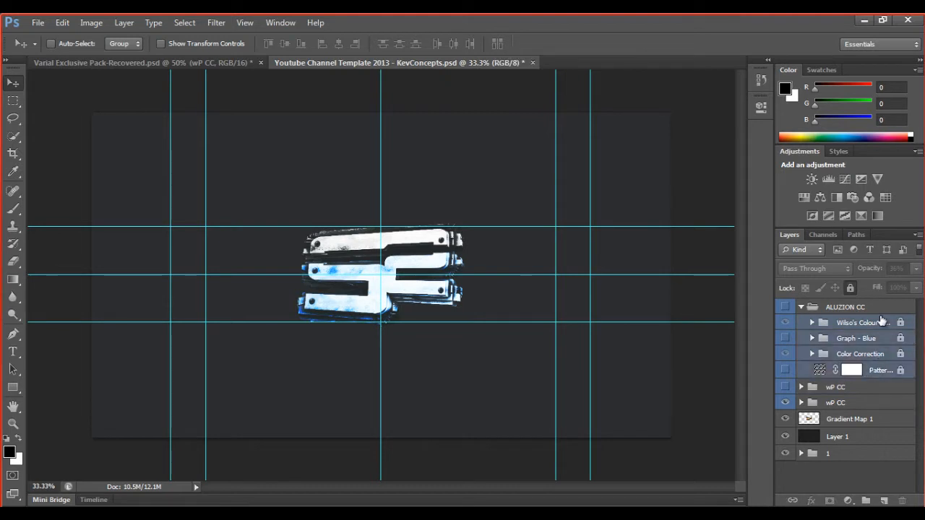
click(848, 288)
key(Delete)
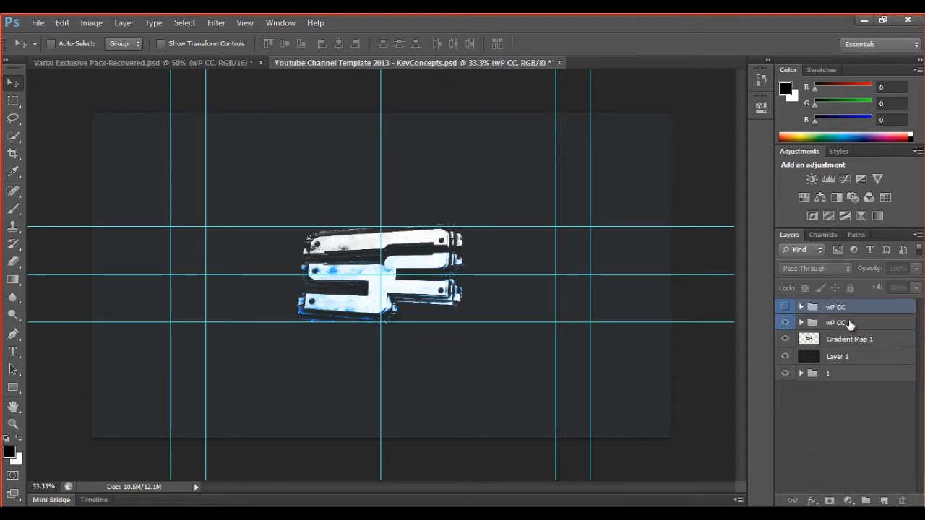
Step: Delete the gradient, pattern fill and Motif 2 layers from the hidden upper wP CC group
click(800, 307)
click(867, 325)
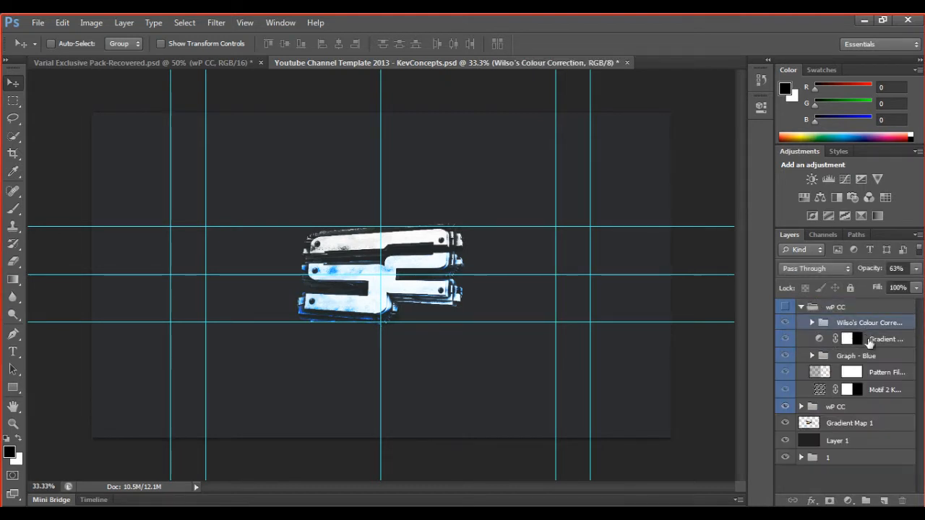
shift+click(885, 390)
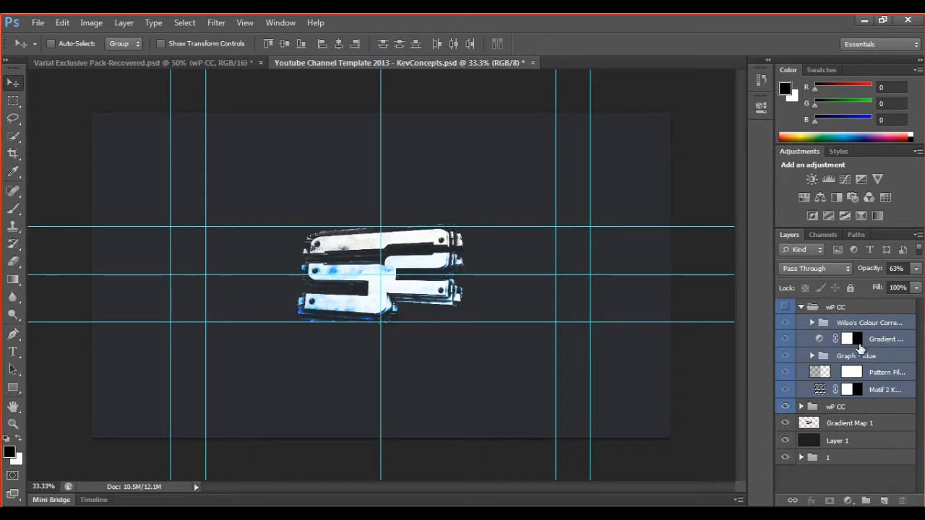
click(857, 343)
key(Delete)
key(Delete)
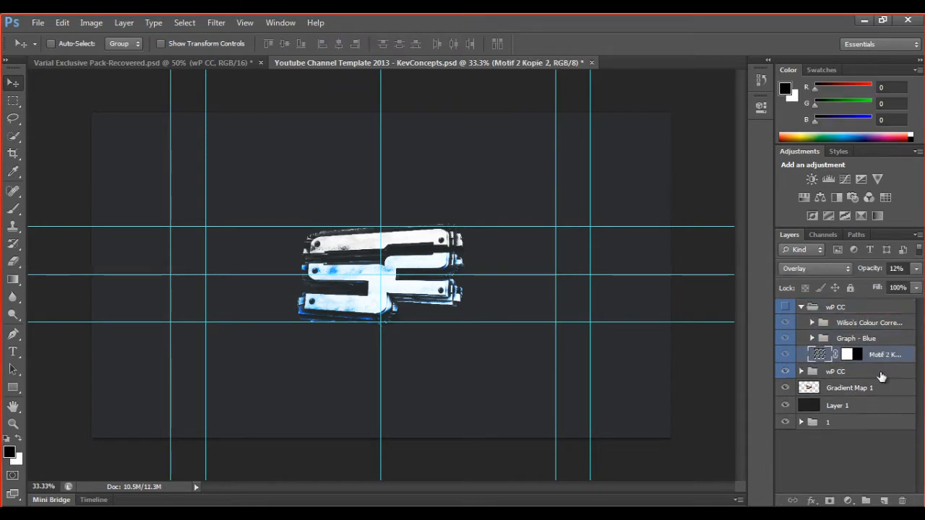
key(Delete)
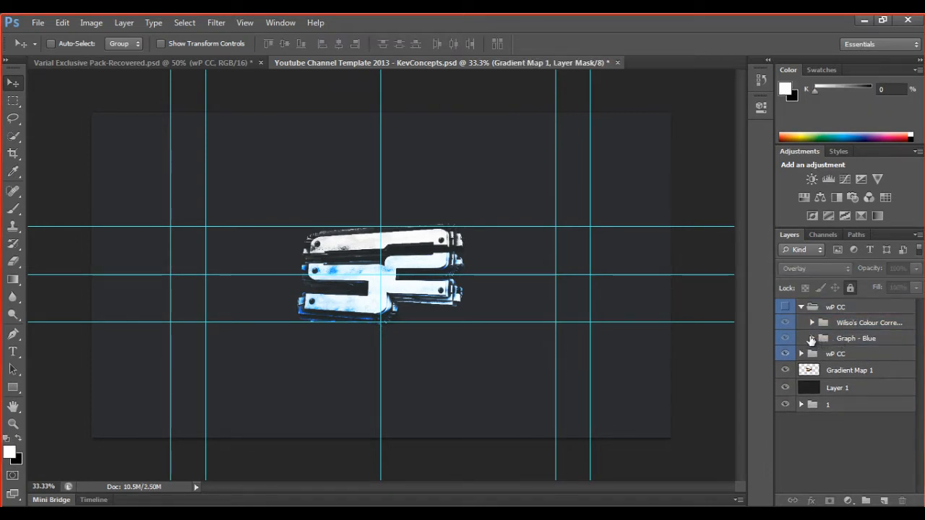
Step: Unlock the three layers in the Graph - Blue subgroup of the hidden wP CC group and delete the subgroup
click(811, 338)
click(879, 355)
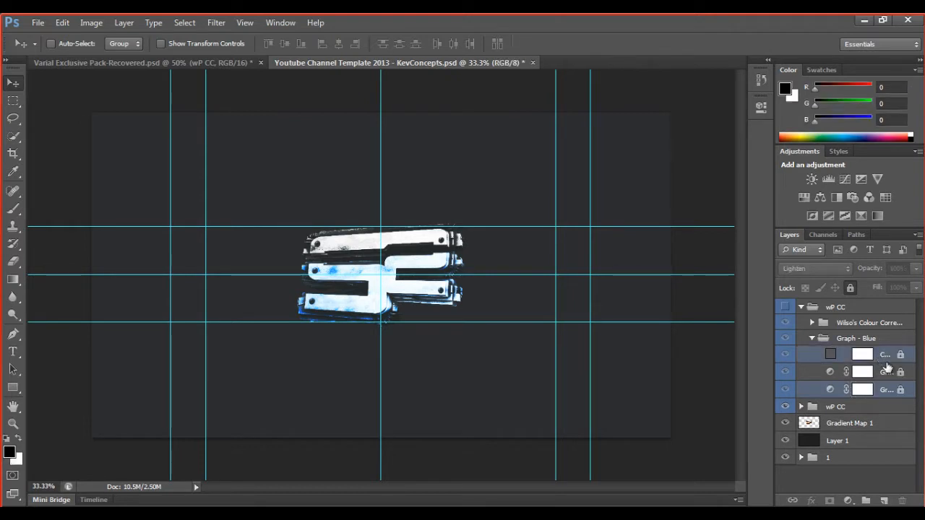
click(850, 287)
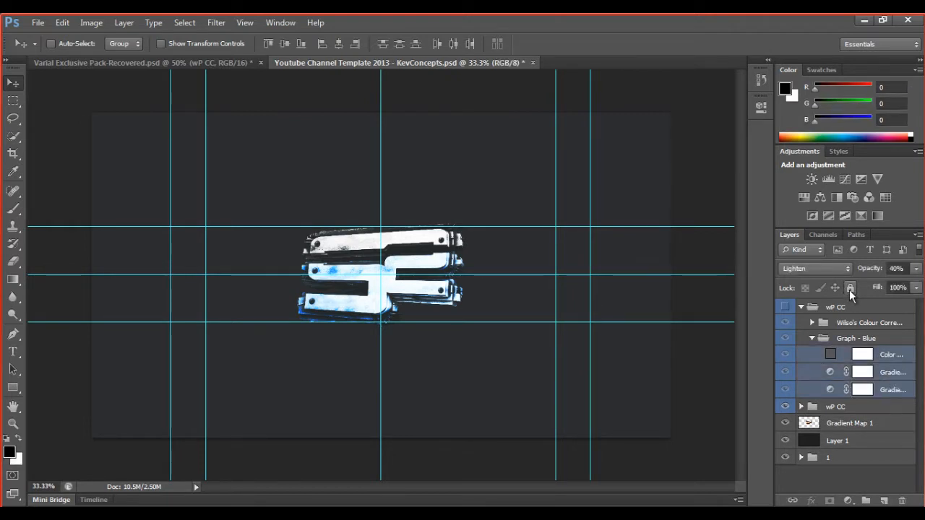
click(872, 338)
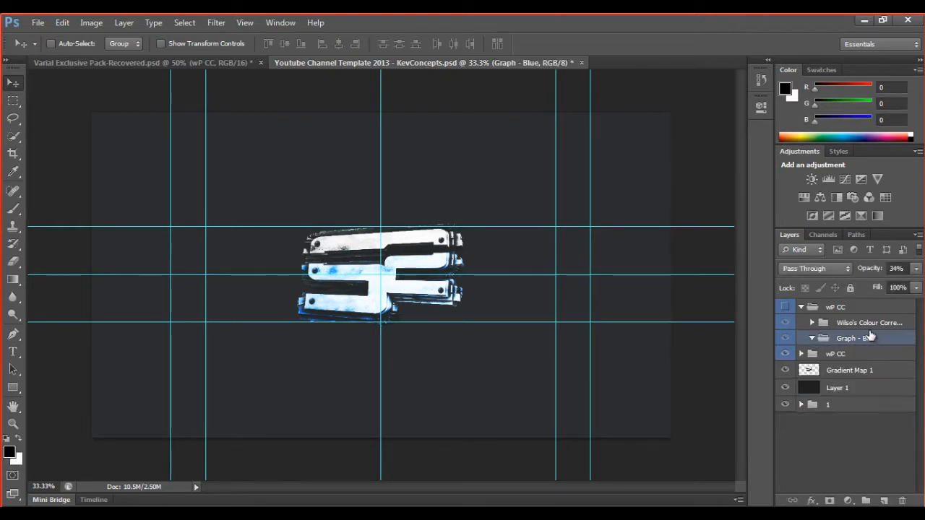
key(Delete)
Step: Unlock the layers in Wilso's Colour Correction and delete that subgroup together with the hidden wP CC group
click(840, 323)
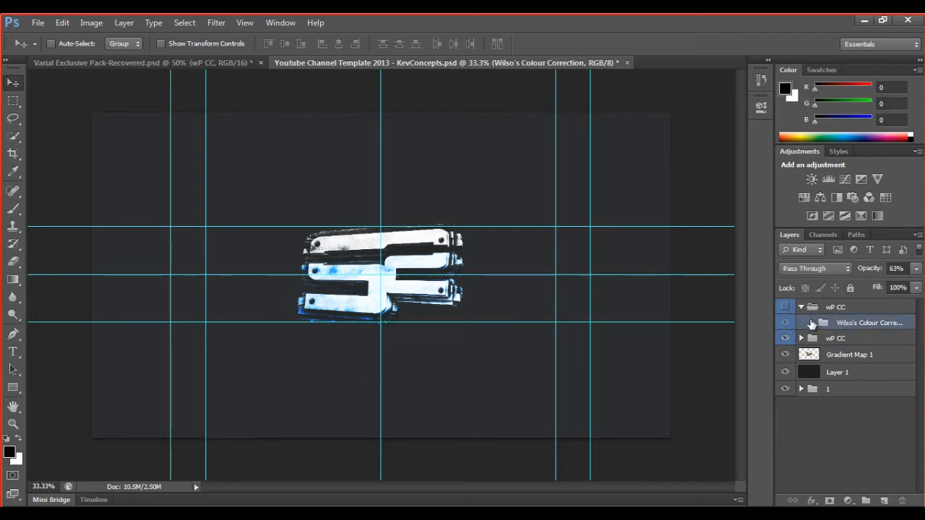
click(811, 323)
click(885, 339)
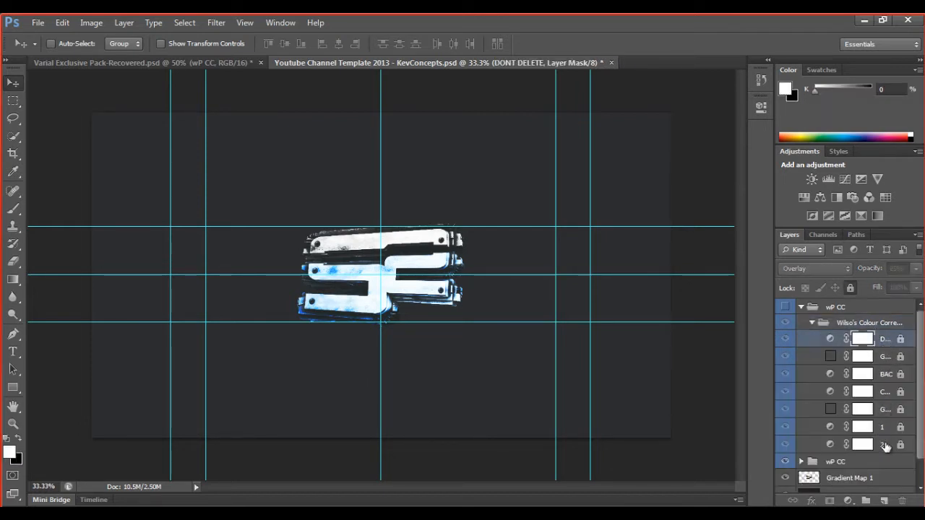
shift+click(886, 446)
click(856, 325)
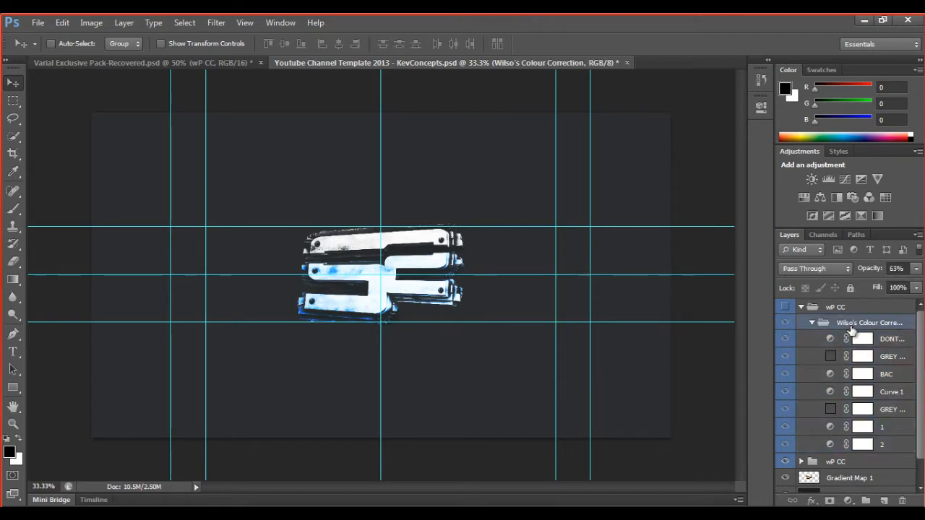
key(Delete)
key(Delete)
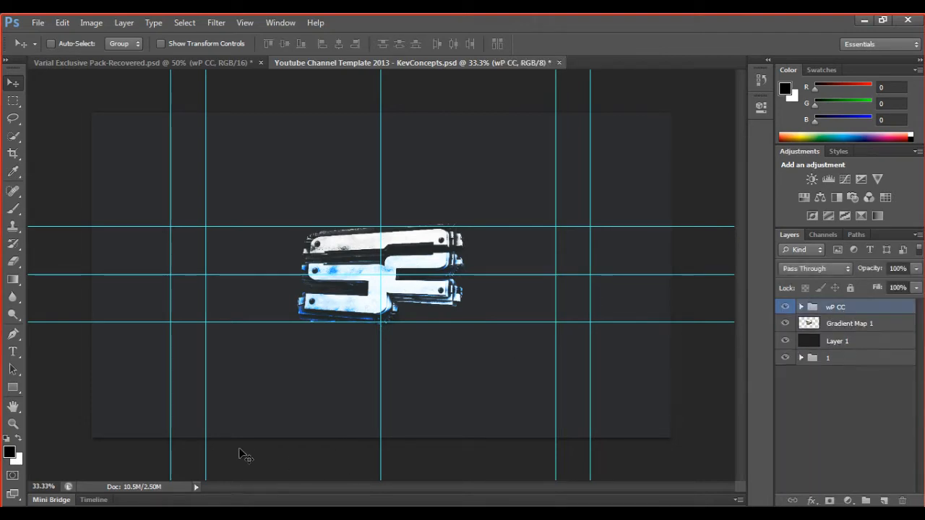
Step: Switch to Skype to view the unread chat message, reopen the ongoing call, and return to Photoshop
click(276, 513)
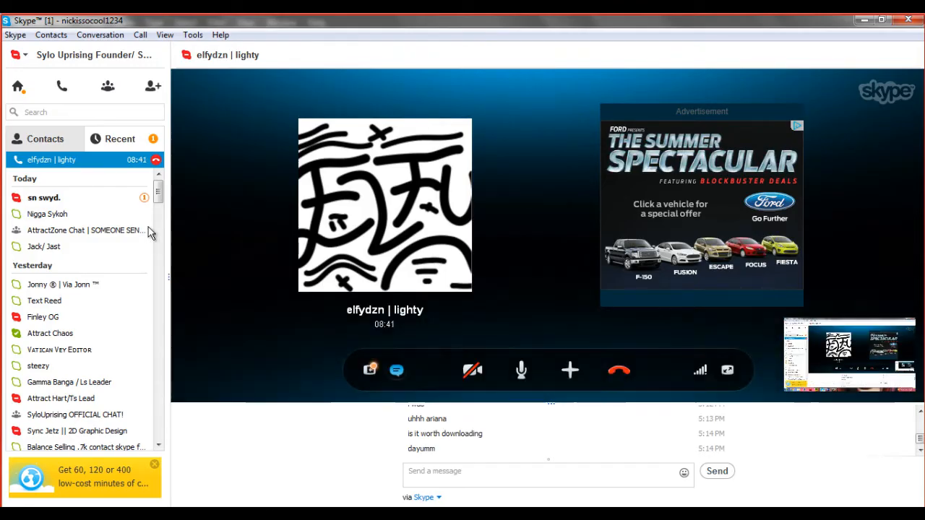
click(134, 197)
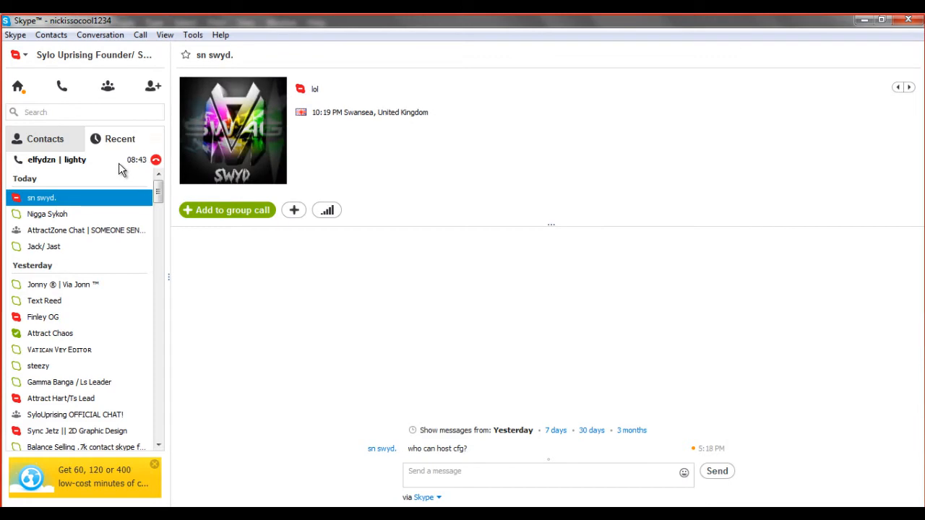
click(118, 163)
click(326, 513)
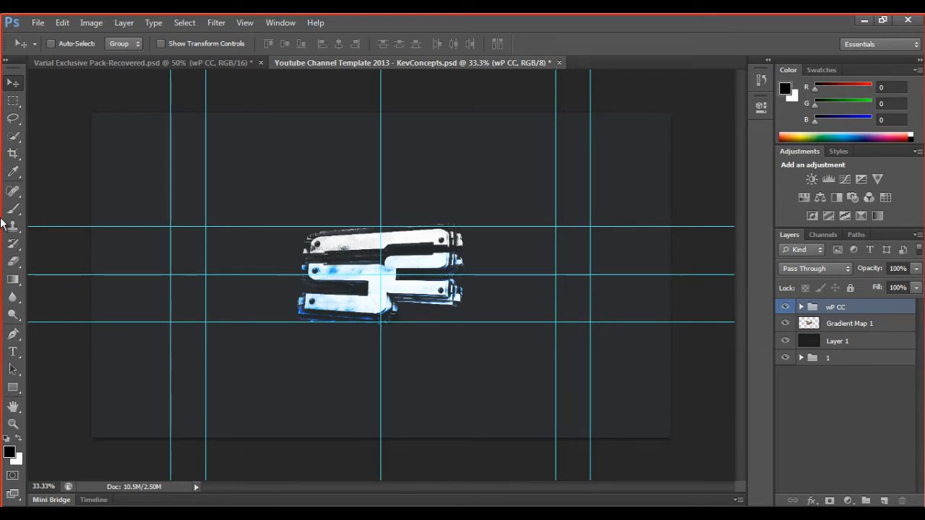
Step: Create a new empty layer and place it between the wP CC group and Gradient Map 1
click(883, 500)
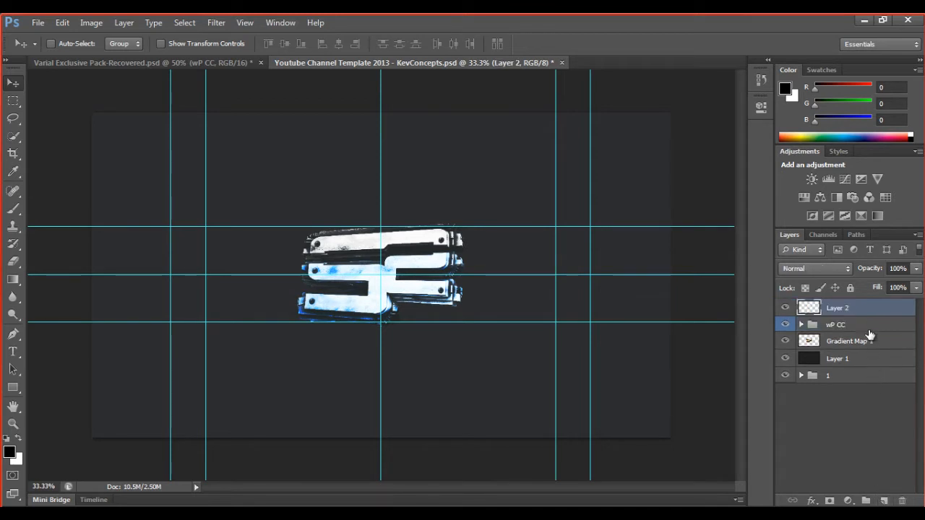
drag(859, 312, 858, 334)
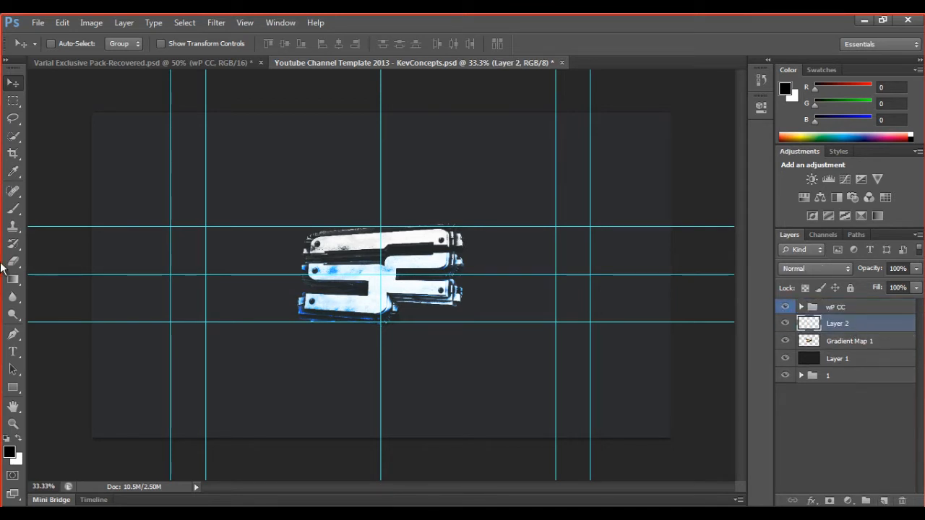
Step: Set up the Brush tool with a size of 360 px and a low hardness for painting on Layer 2
click(785, 307)
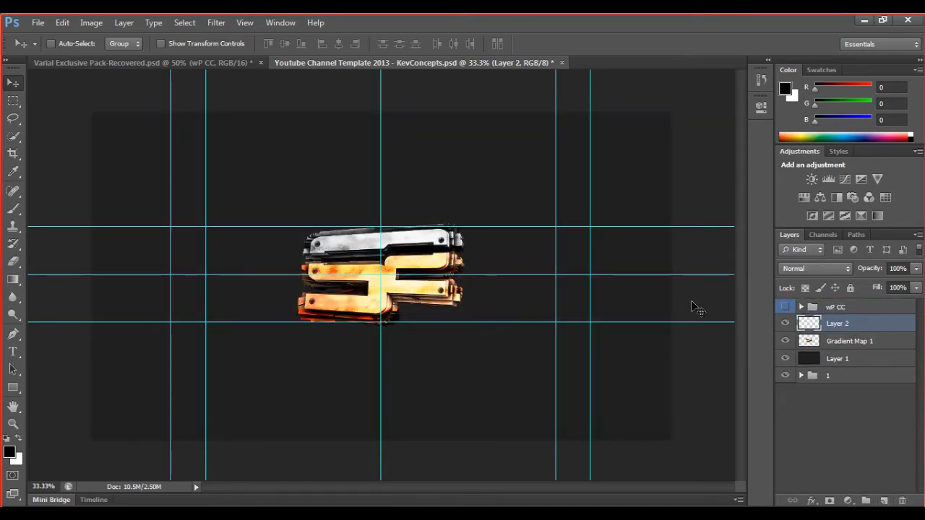
click(785, 307)
key(b)
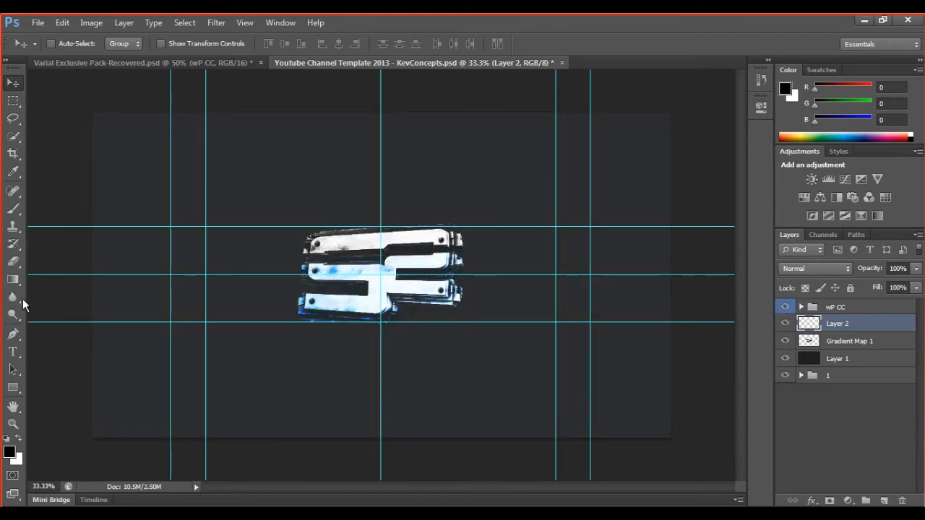
click(16, 211)
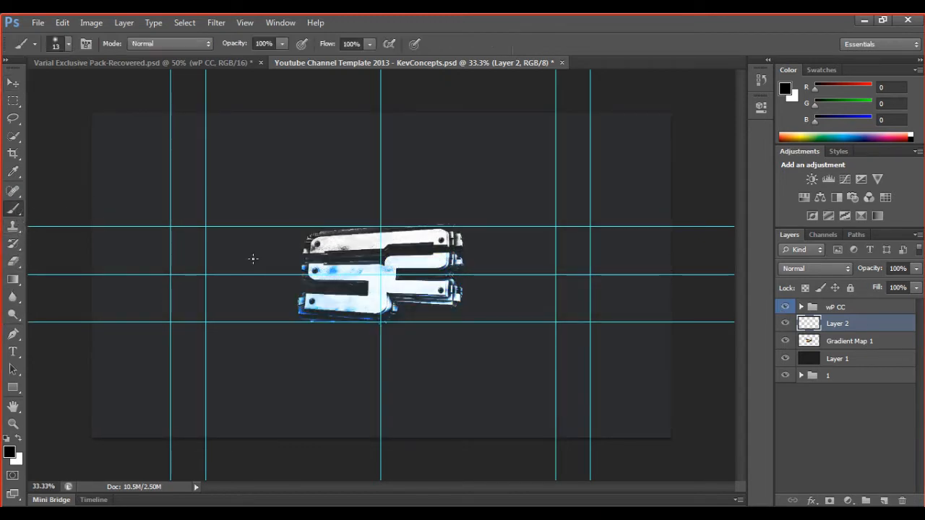
click(68, 44)
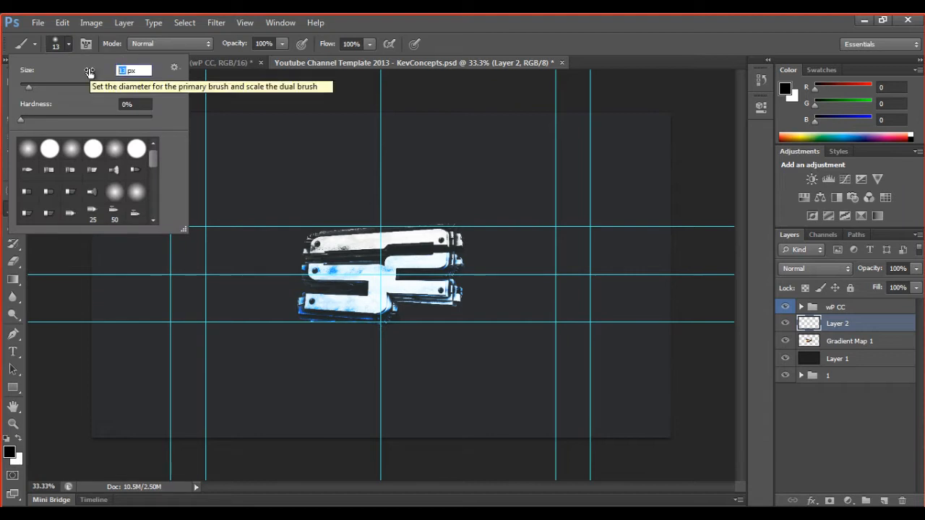
text(360)
key(Return)
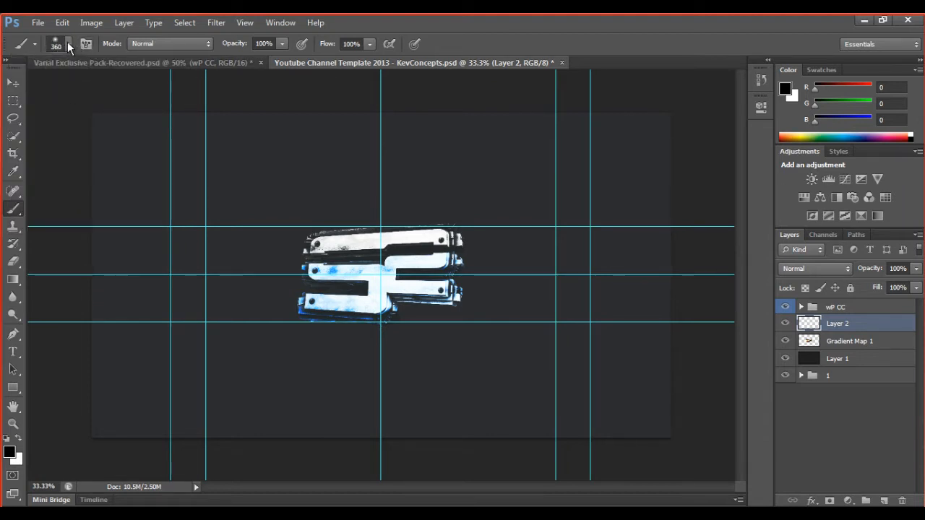
click(68, 43)
click(37, 117)
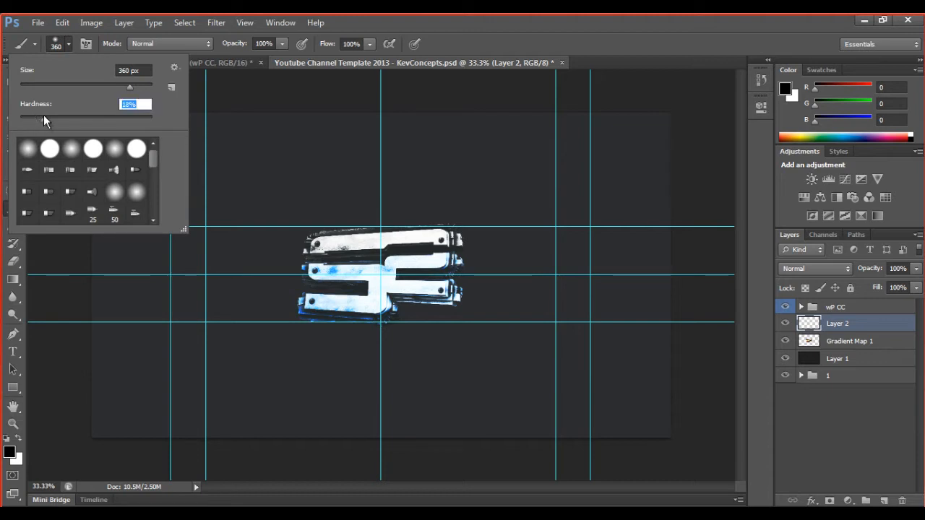
drag(44, 116, 37, 116)
click(73, 42)
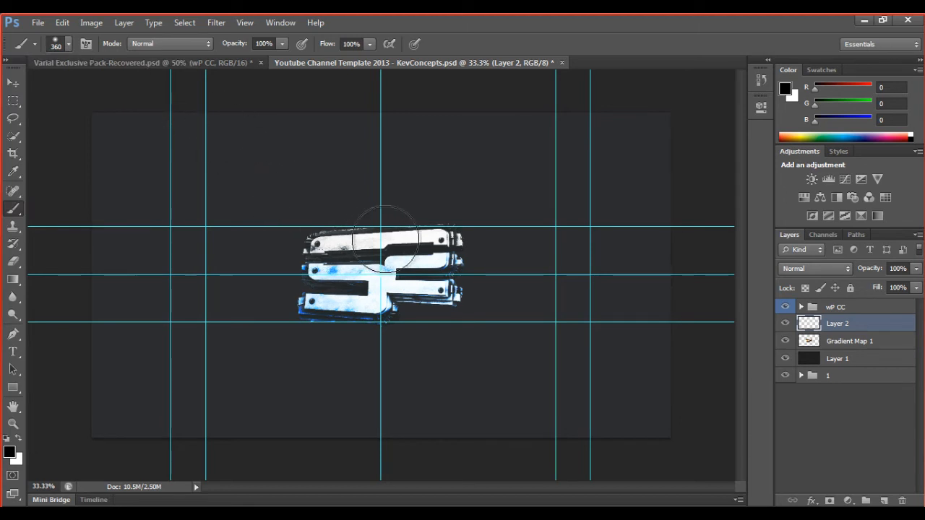
Step: Set the foreground colour to teal #00d9ae and paint a wide soft stroke over the lower half of the logo on Layer 2
click(11, 452)
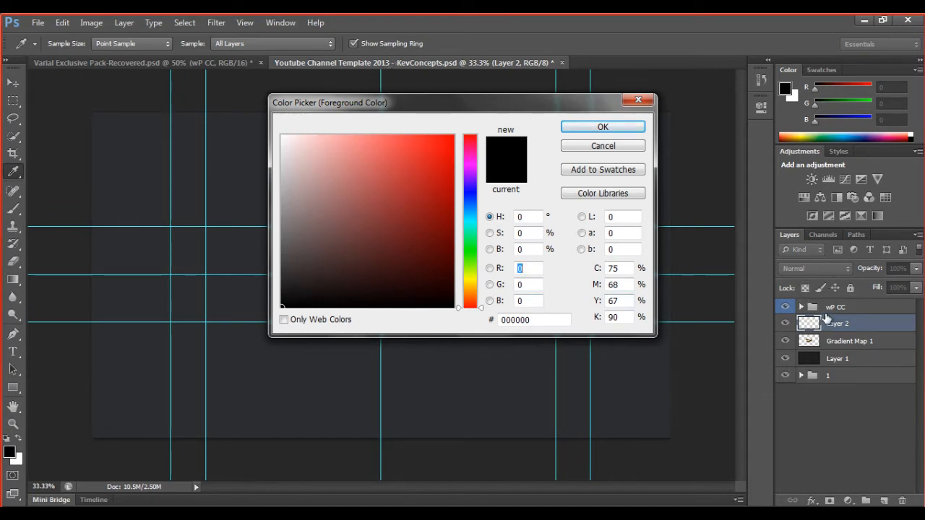
click(708, 322)
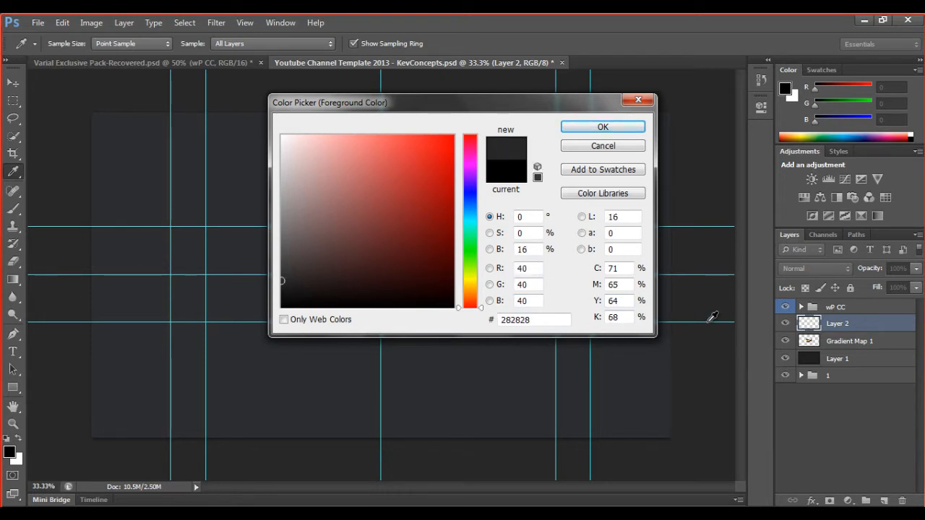
click(708, 322)
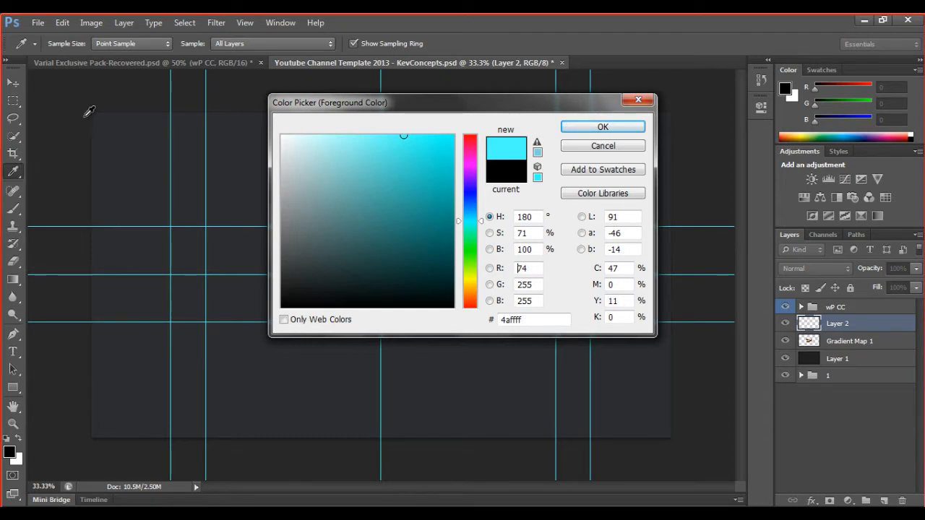
click(118, 116)
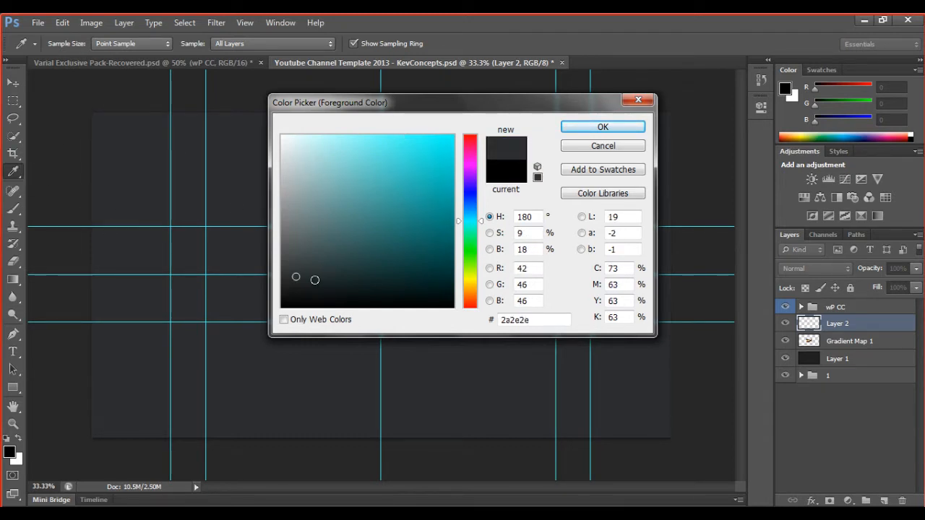
click(474, 268)
drag(475, 269, 477, 227)
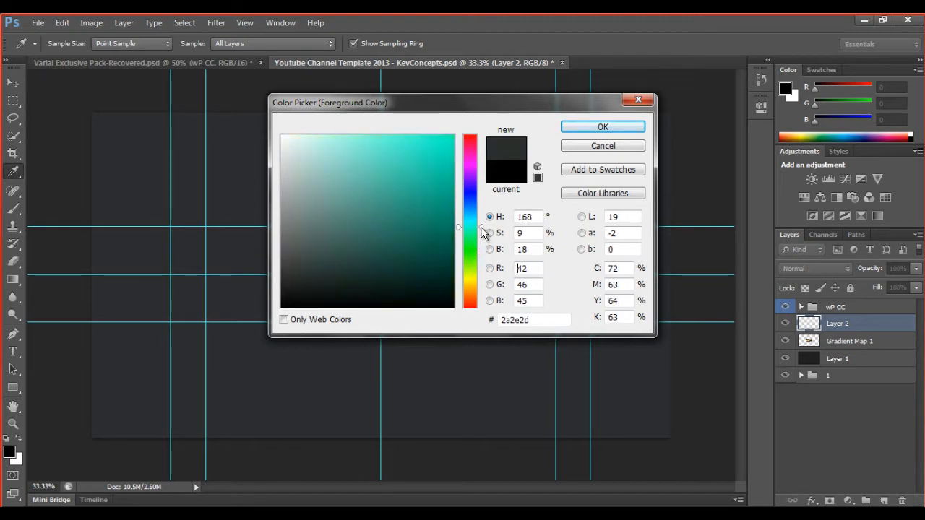
click(441, 170)
mouse_move(441, 169)
mouse_down()
mouse_move(458, 154)
mouse_move(470, 161)
mouse_up()
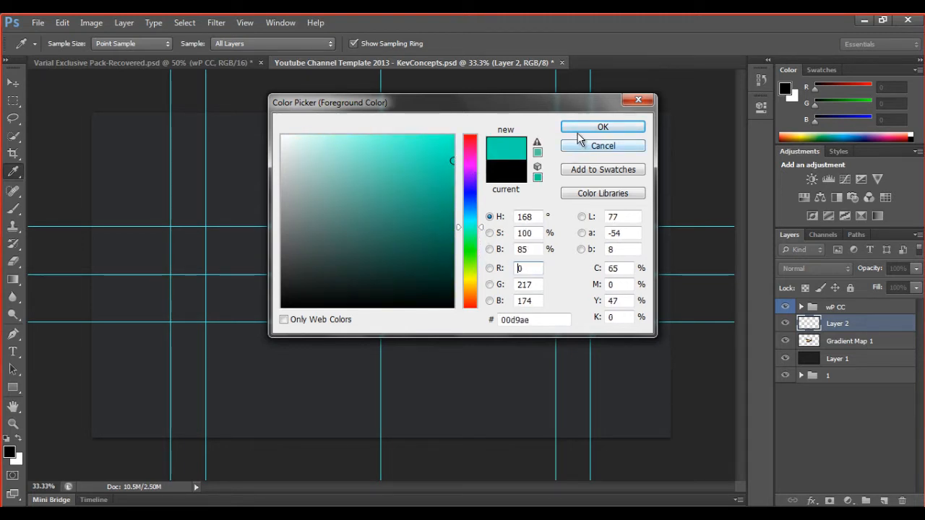
click(581, 127)
key(b)
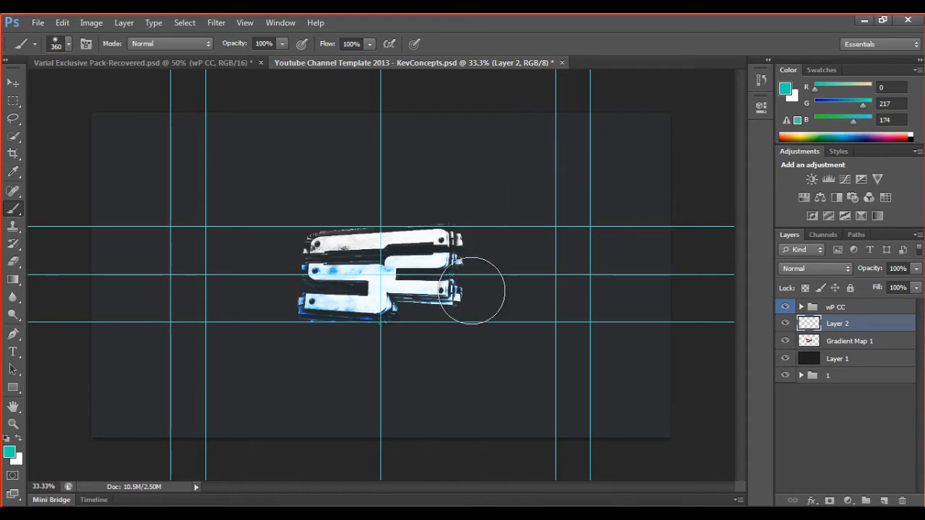
mouse_move(466, 305)
mouse_down()
mouse_move(271, 302)
mouse_move(479, 307)
mouse_up()
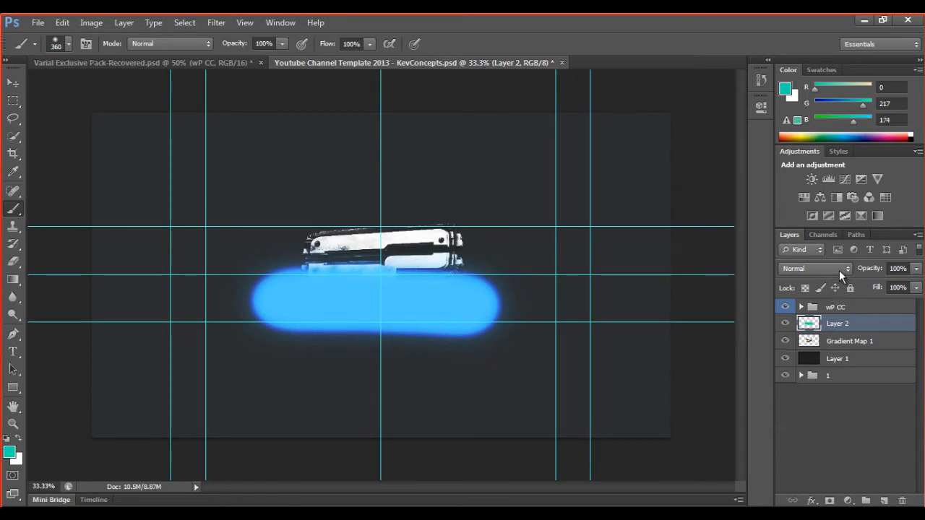
Step: Try the Lighten blend mode with 2% opacity on Layer 2
click(812, 267)
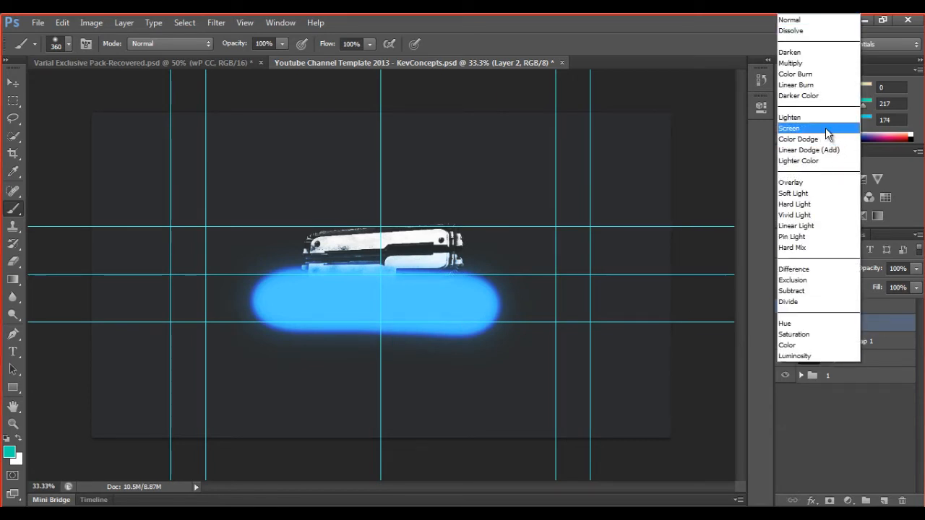
click(822, 117)
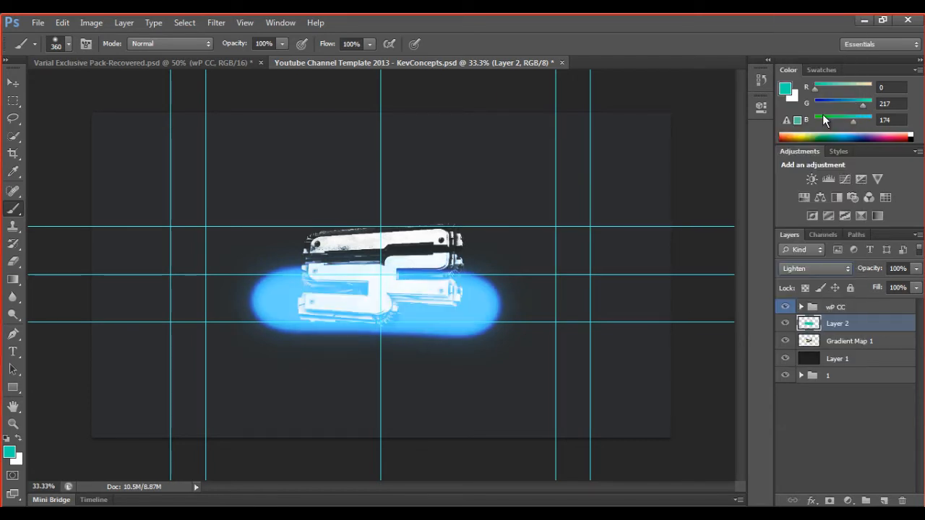
click(916, 271)
click(853, 286)
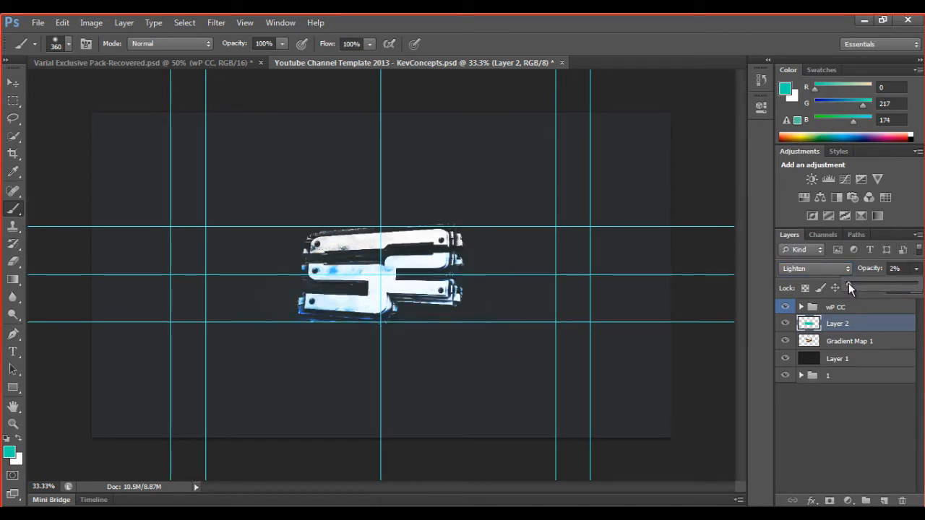
click(890, 424)
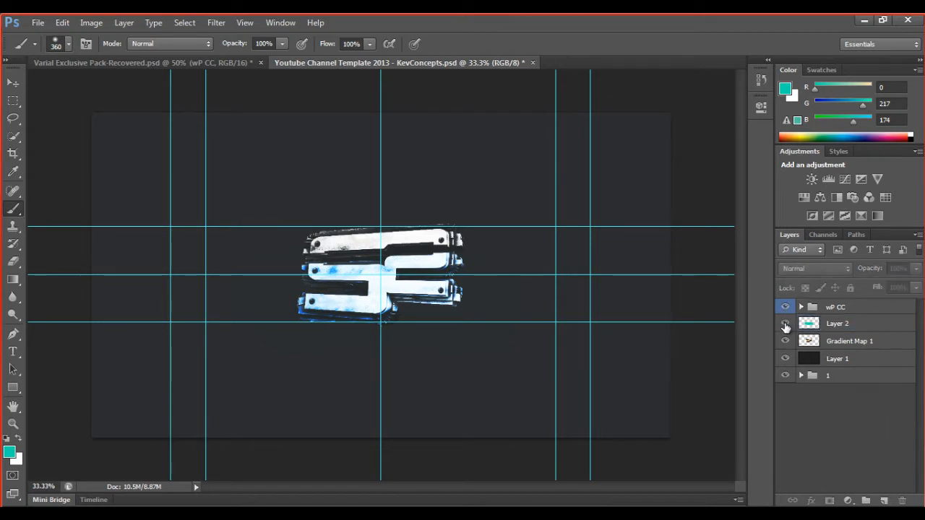
Step: Set Layer 2's blend mode to Hue and its opacity to 100%
click(856, 322)
click(844, 268)
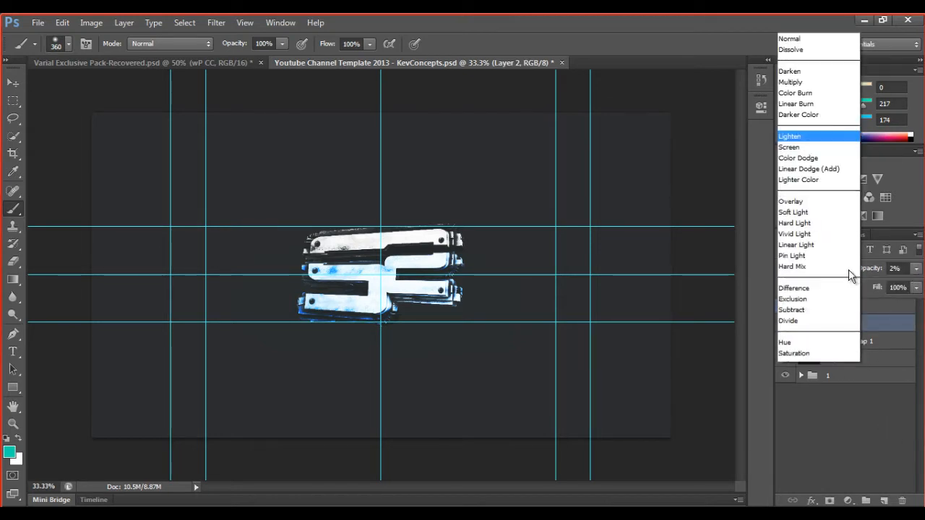
click(826, 325)
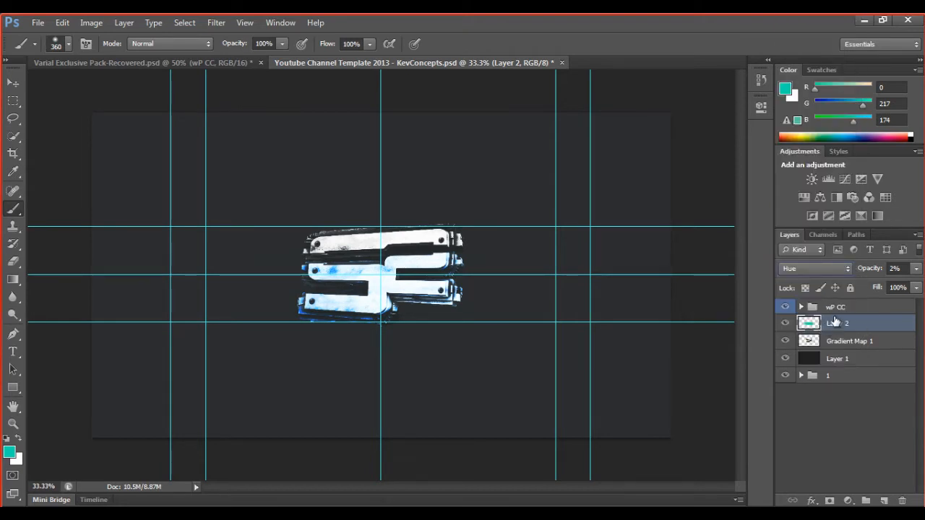
click(915, 268)
drag(902, 284, 923, 284)
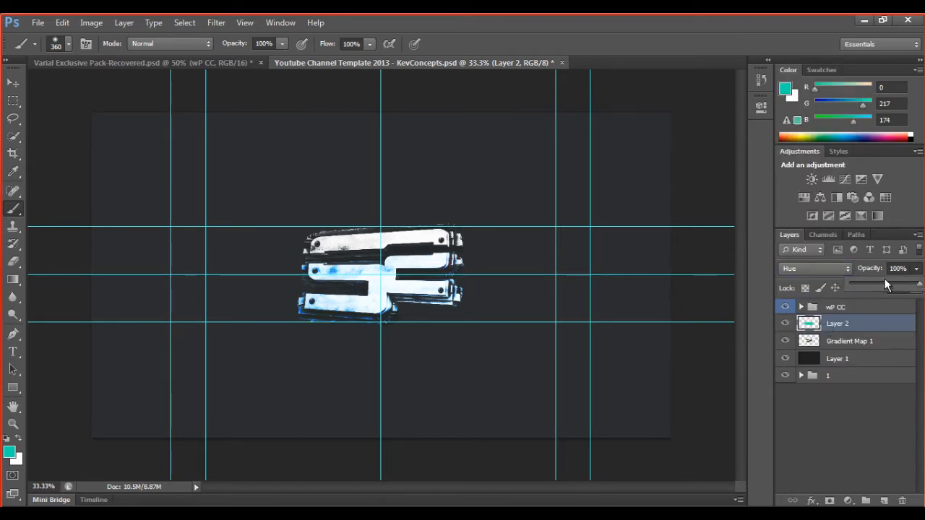
Step: Compare the logo with Layer 2 hidden and shown
click(785, 323)
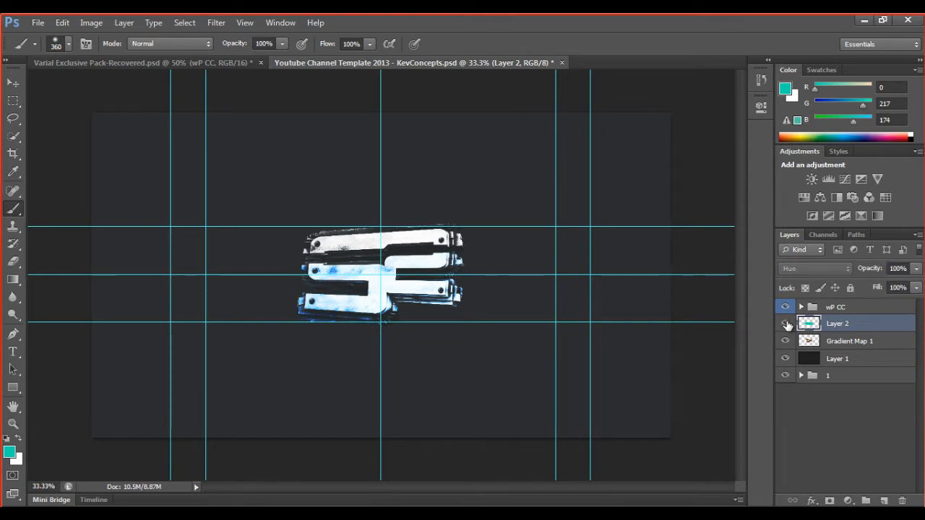
click(786, 325)
click(787, 329)
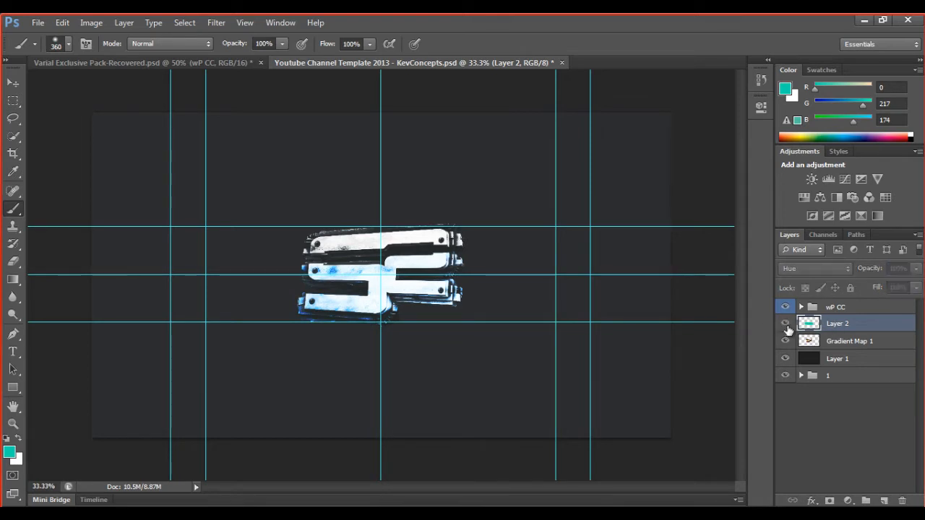
click(788, 329)
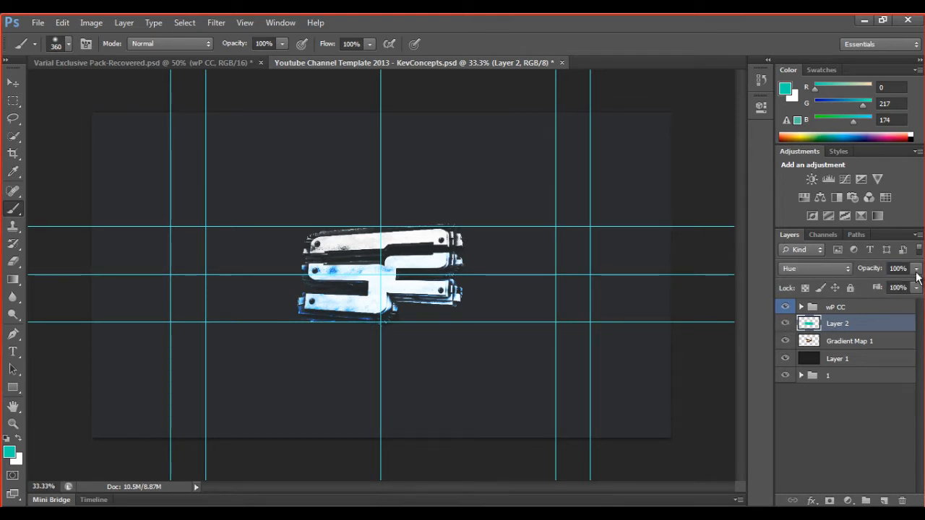
click(915, 271)
click(916, 269)
Step: Try the Divide blend mode on Layer 2 and return it to Hue
click(842, 270)
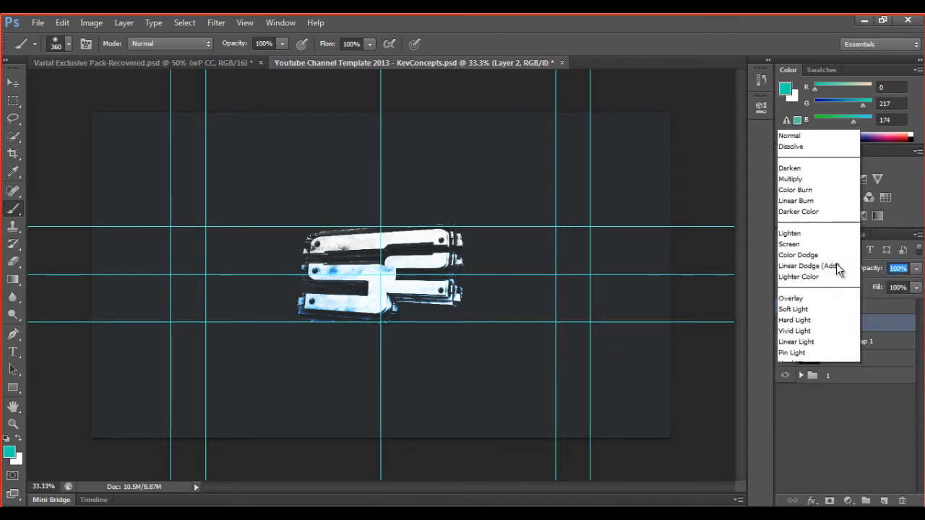
click(817, 322)
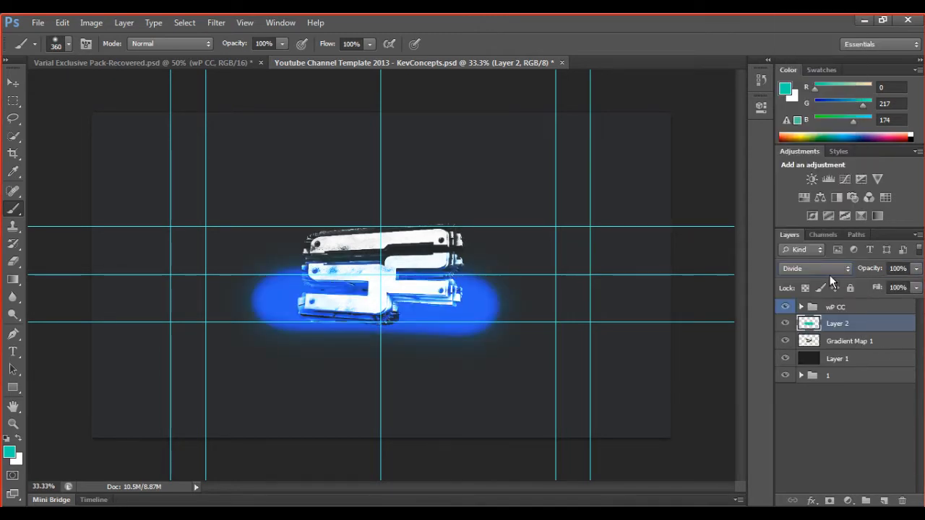
click(830, 276)
click(815, 323)
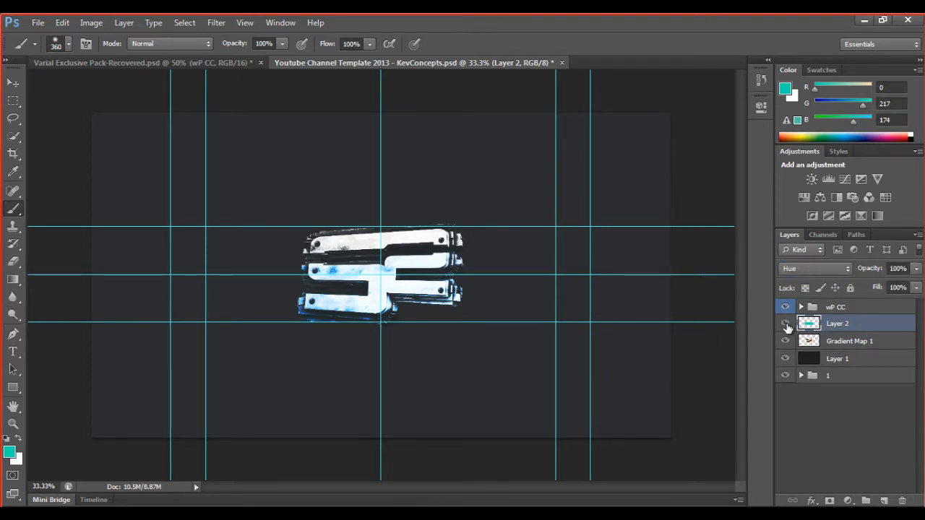
Step: Create another empty layer and place it between the wP CC group and Layer 2
click(830, 406)
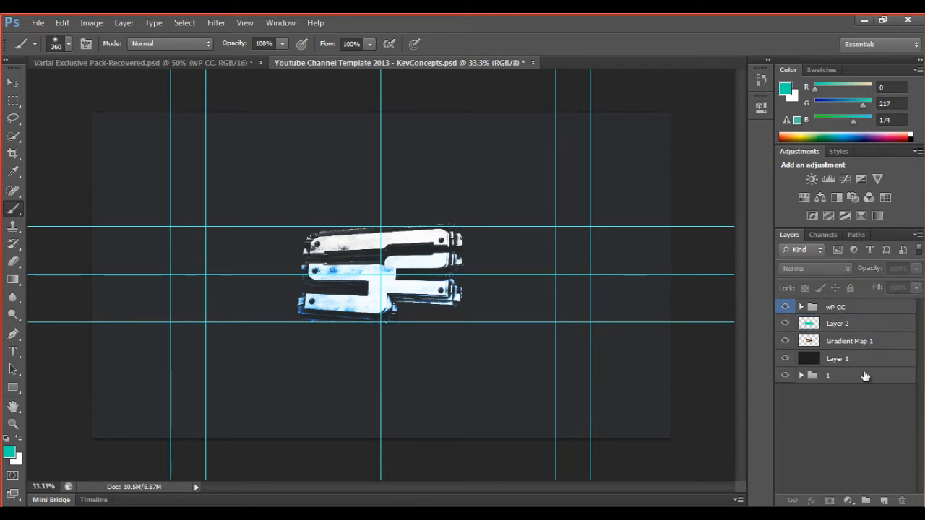
click(883, 500)
drag(867, 307, 867, 336)
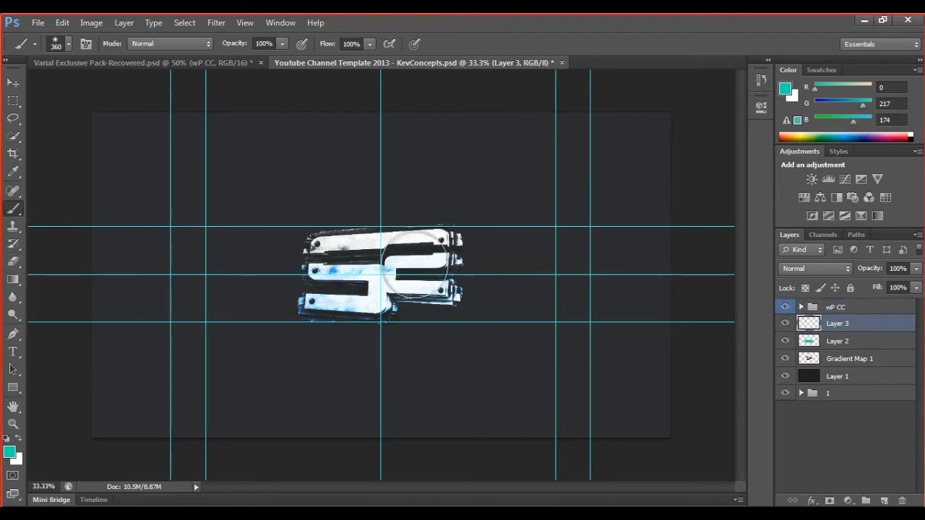
Step: Set the foreground colour to black #000000 and paint a soft stroke over the upper half of the logo on Layer 3
click(11, 451)
drag(309, 288, 281, 307)
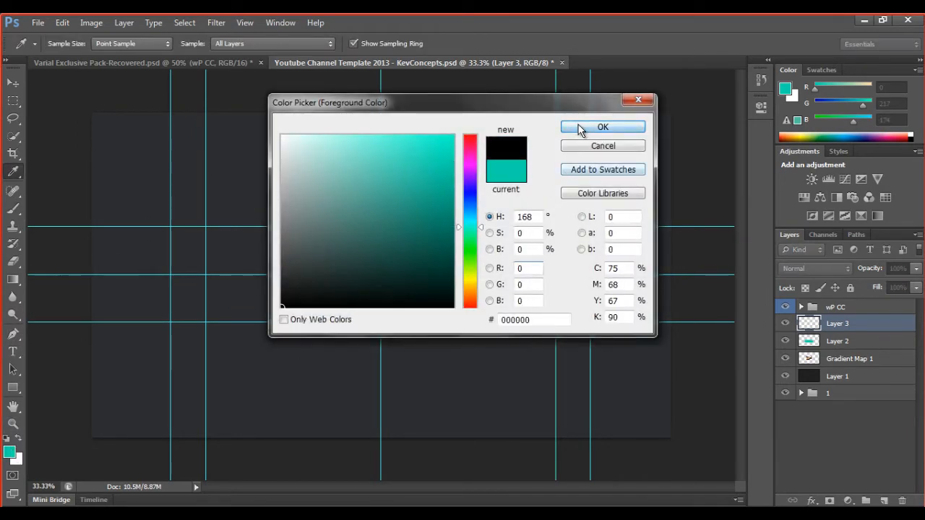
click(585, 127)
mouse_move(307, 245)
mouse_down()
mouse_move(334, 237)
mouse_move(487, 258)
mouse_up()
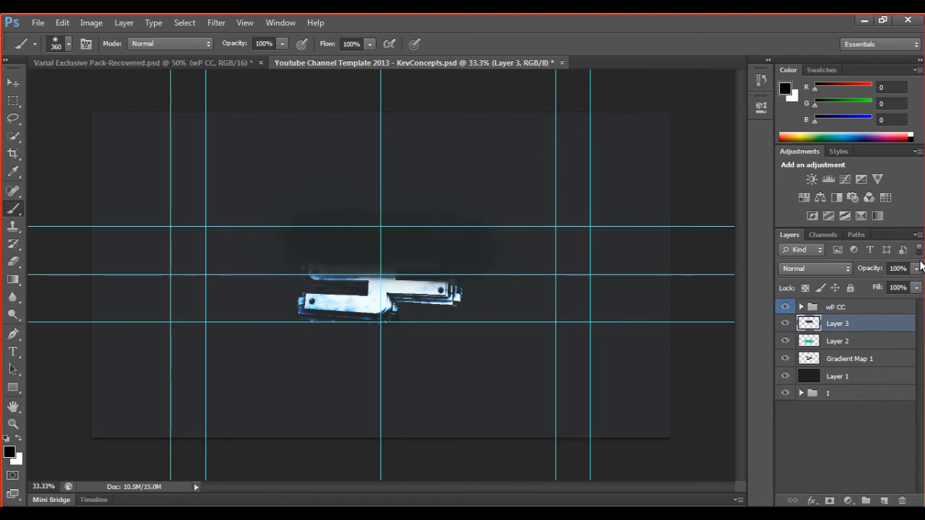
Step: Set Layer 3's blend mode to Lighten and compare the logo with the layer hidden and shown
click(816, 266)
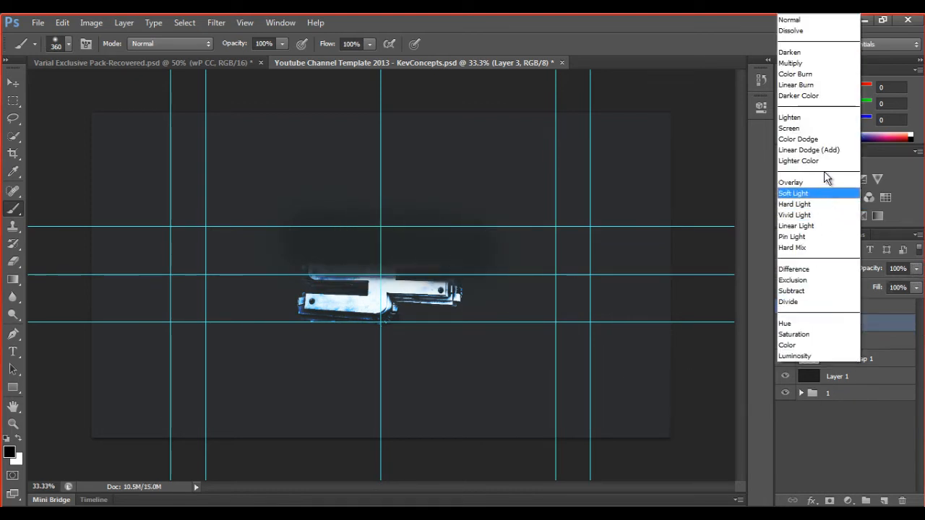
click(804, 116)
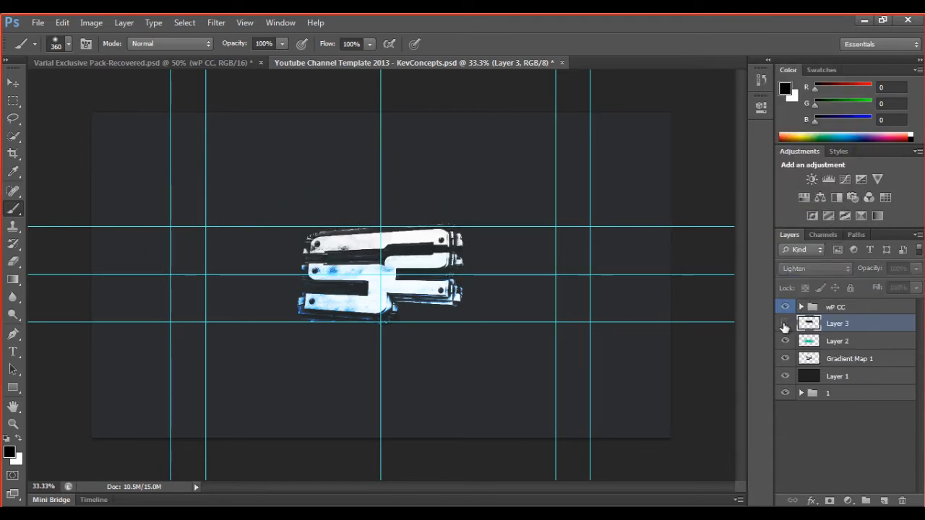
click(916, 271)
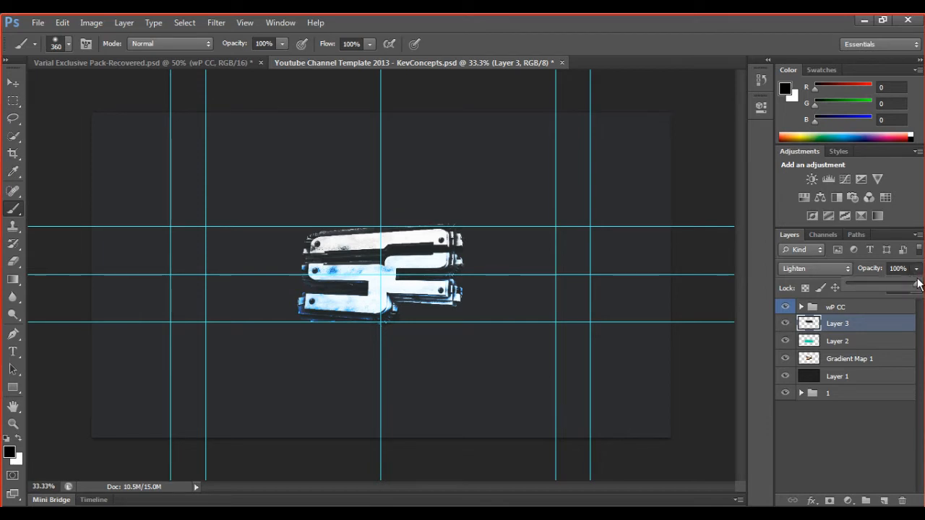
click(880, 463)
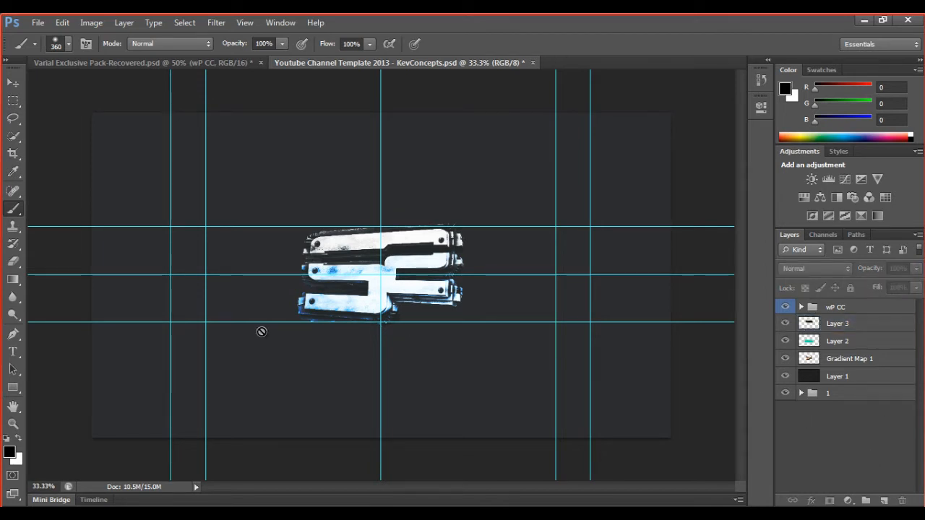
Step: Switch to Varial Exclusive Pack-Recovered.psd, expand the Textures group in place of Colour Corrections and show its second texture
click(216, 62)
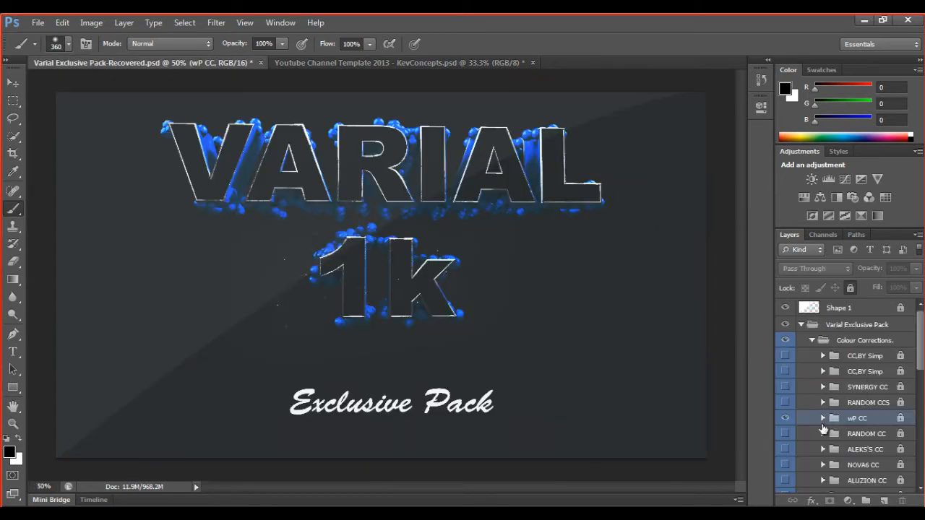
click(812, 341)
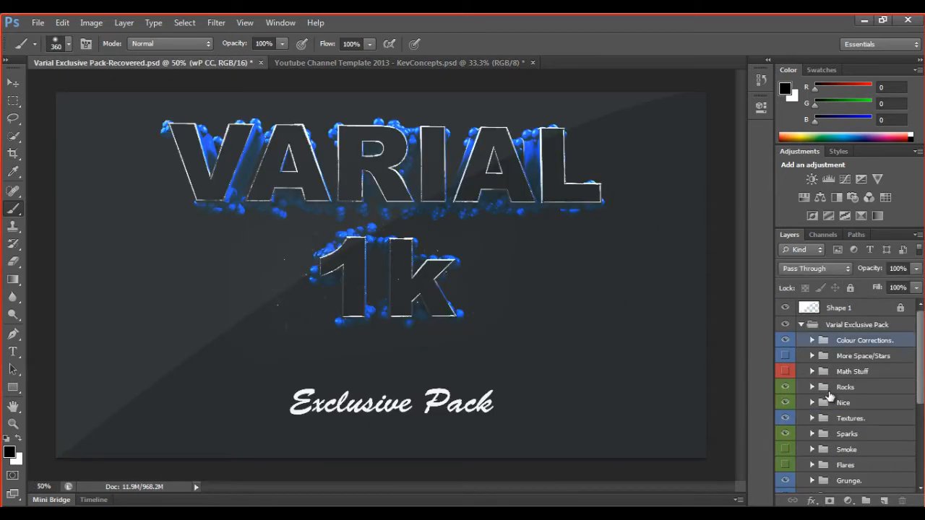
click(812, 419)
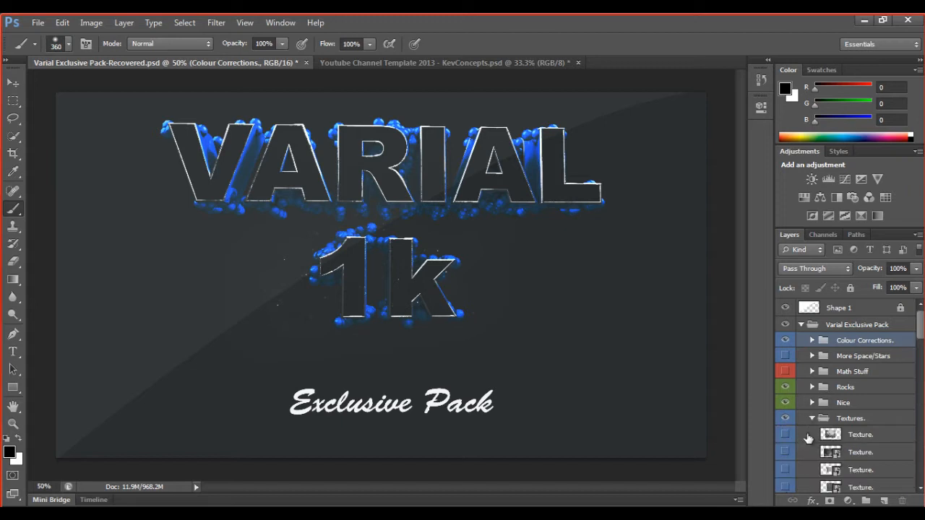
scroll(806, 438, down, 2)
click(786, 399)
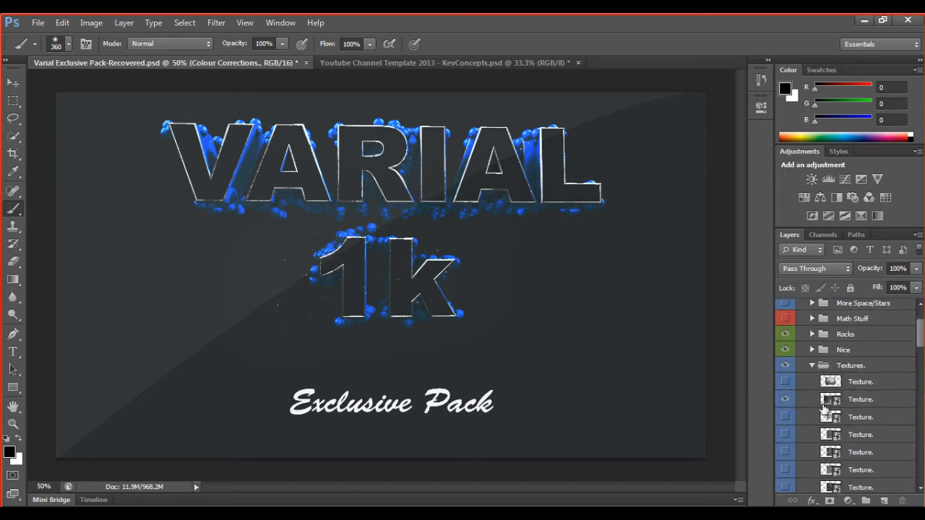
Step: Copy the displayed dark grunge texture into the YouTube Channel Template document, accepting the colour-depth difference
click(825, 402)
key(v)
drag(407, 246, 426, 259)
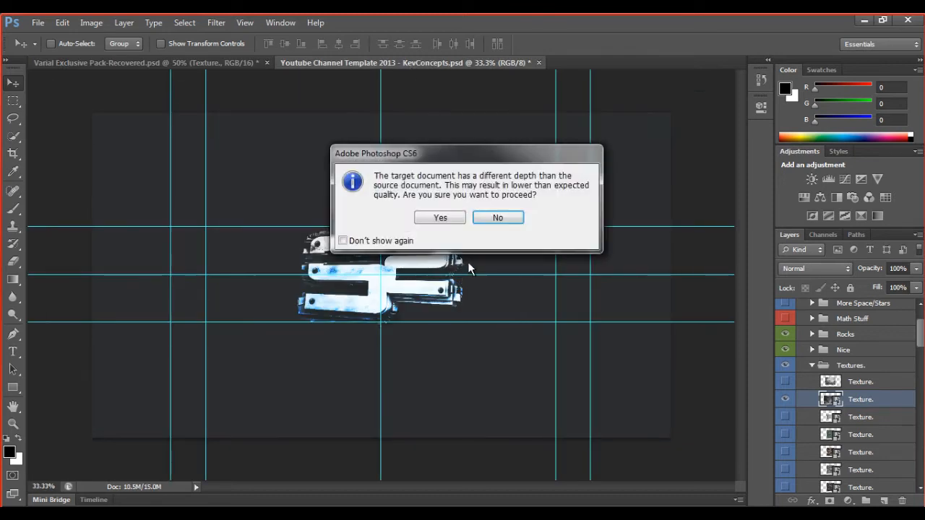
click(445, 218)
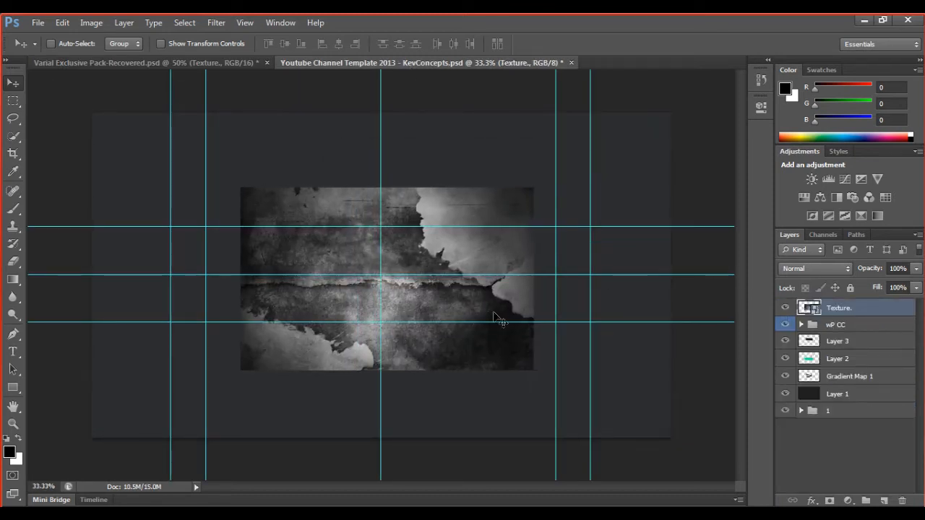
Step: Place the texture between Layer 2 and Gradient Map 1 and clip it to Gradient Map 1 with a clipping mask
drag(864, 310, 863, 367)
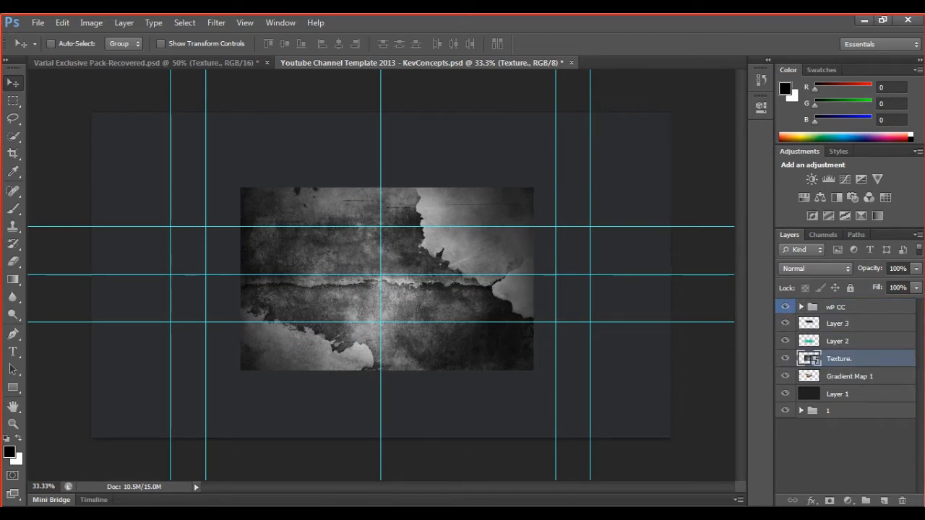
click(916, 287)
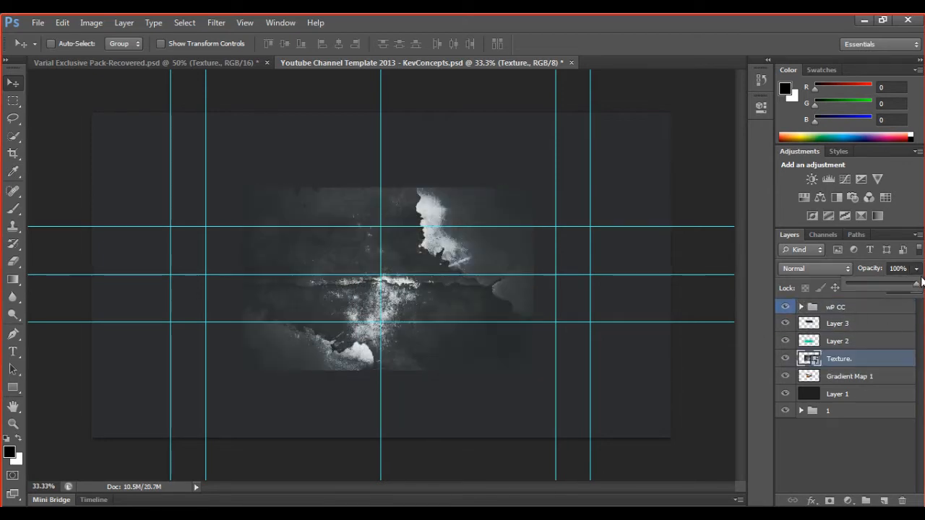
click(918, 270)
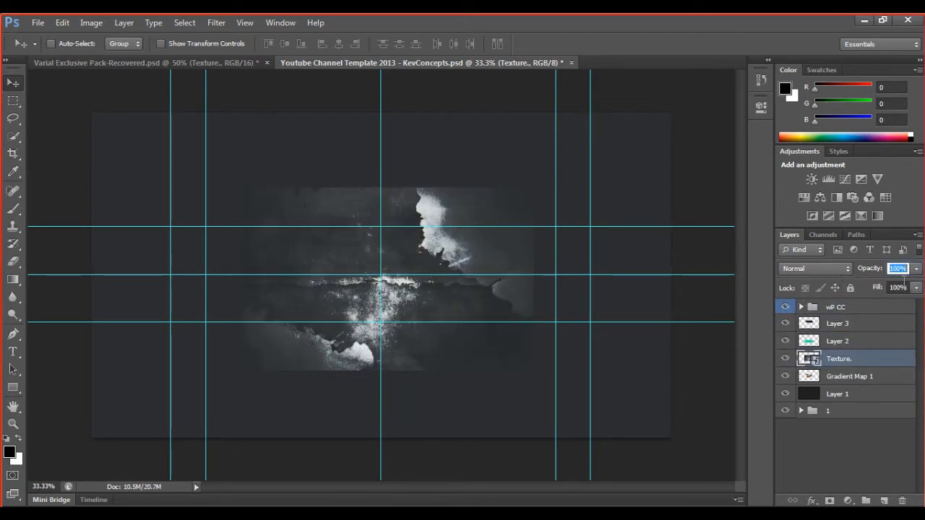
click(867, 376)
click(871, 360)
click(863, 444)
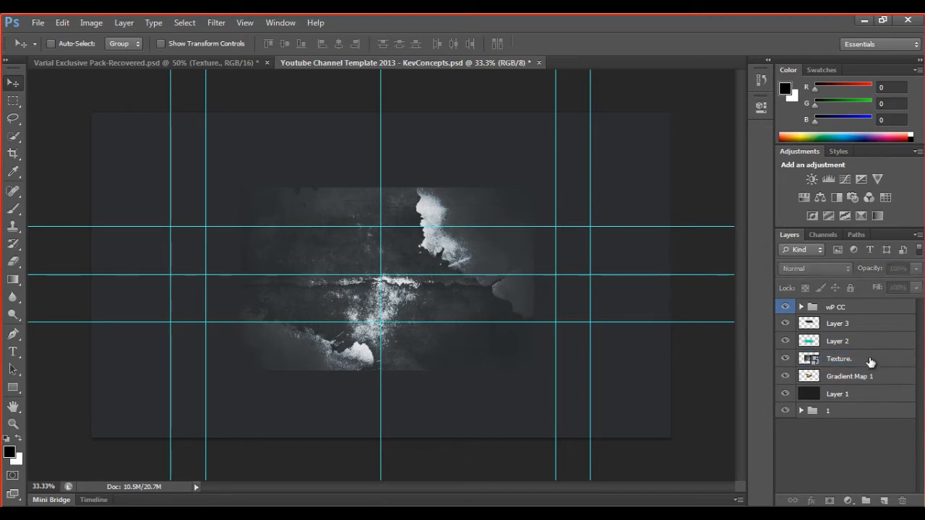
click(871, 361)
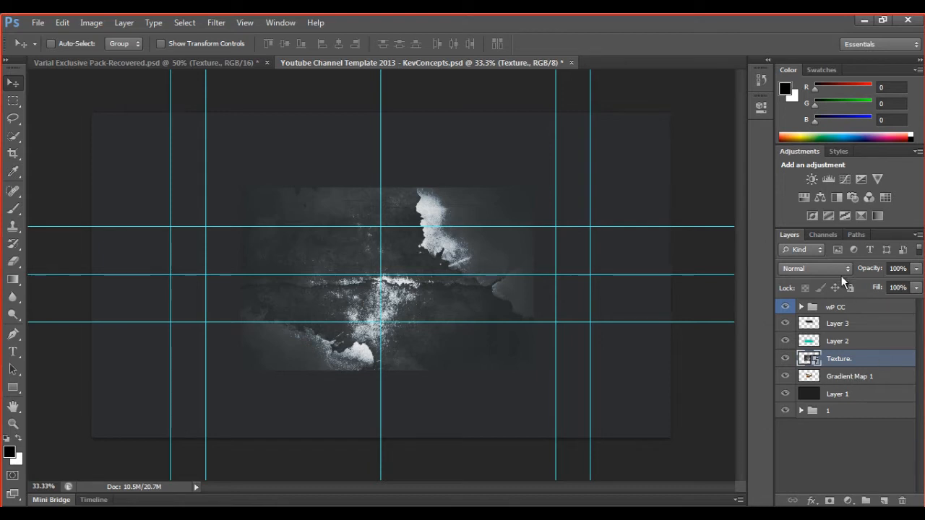
right_click(867, 360)
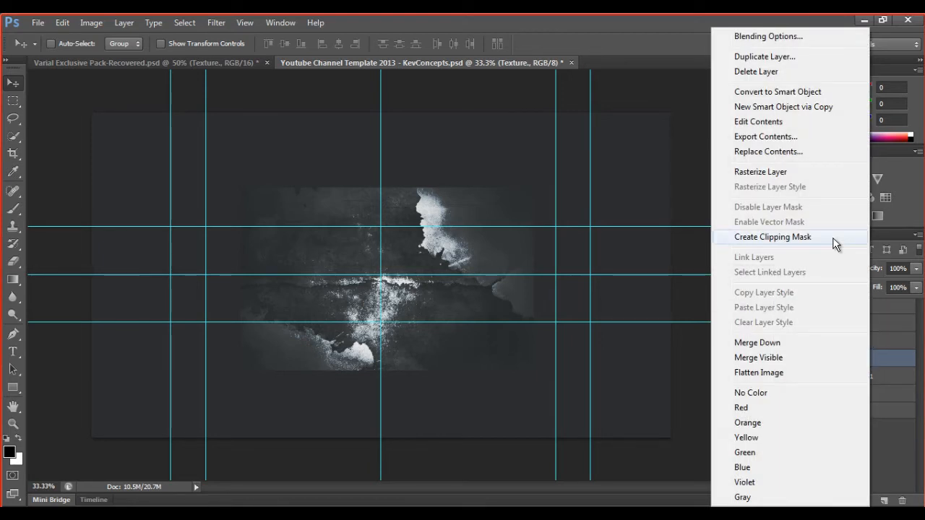
click(772, 237)
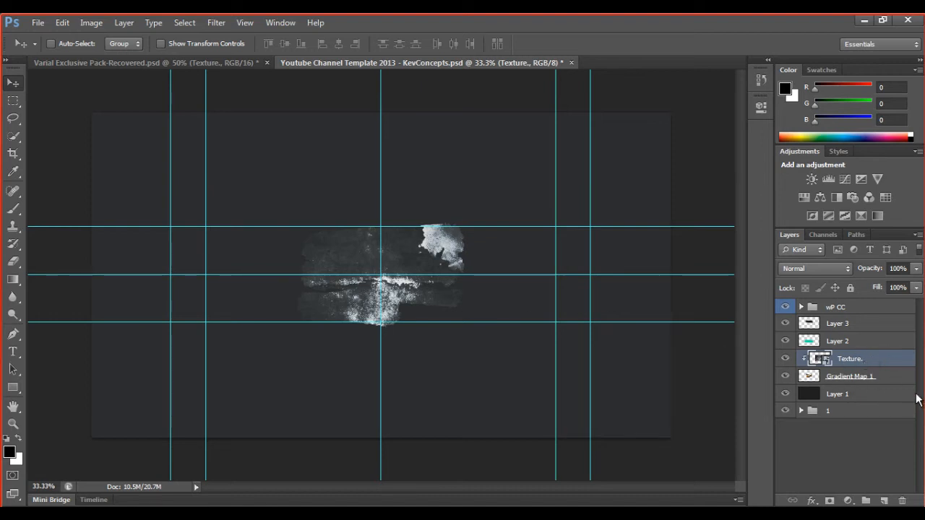
Step: Reduce the clipped grunge texture's opacity to 30%
click(916, 272)
key(ctrl+s)
key(Return)
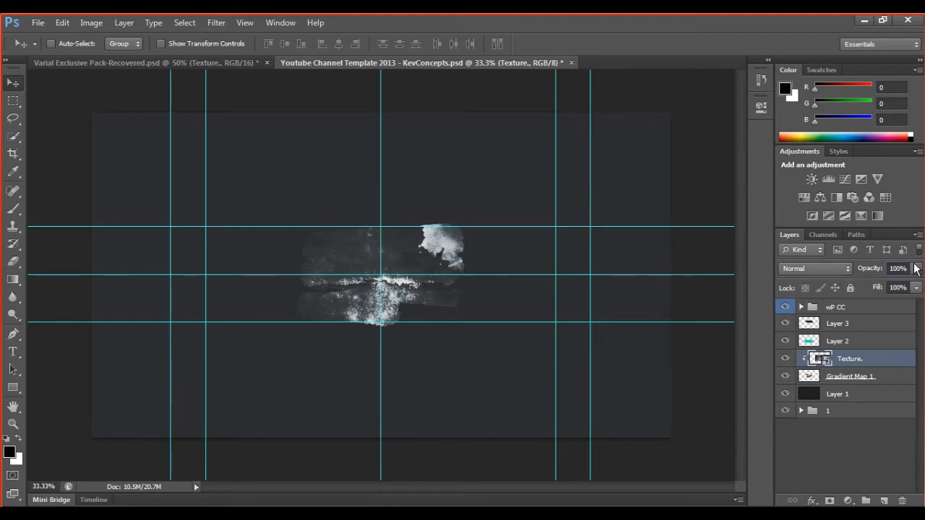
click(913, 268)
click(876, 284)
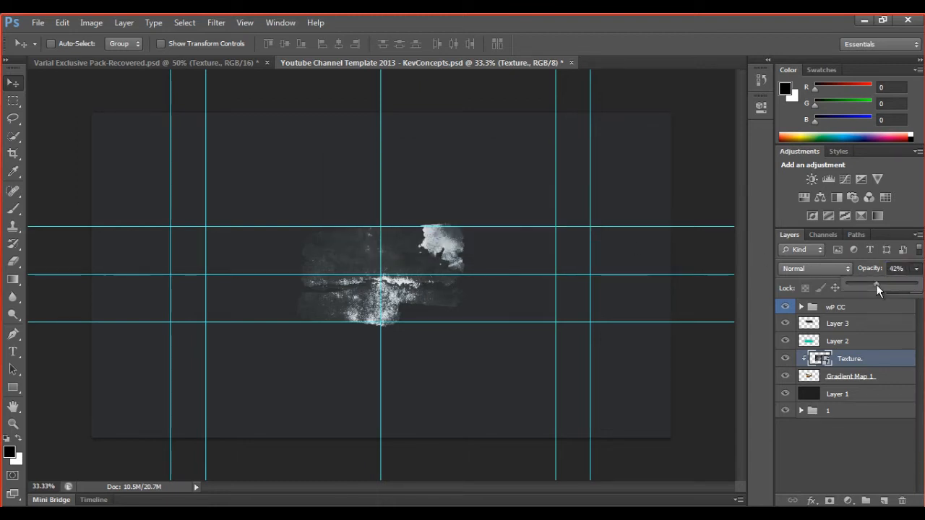
drag(870, 285, 871, 286)
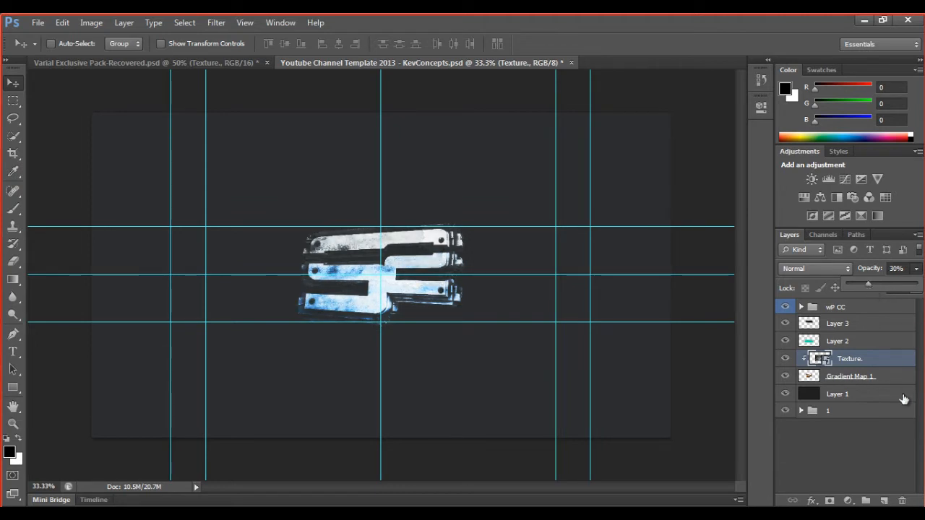
click(875, 434)
Step: Return to Varial Exclusive Pack-Recovered.psd, hide the grunge texture and show the rough stone texture further down the Textures group
click(193, 61)
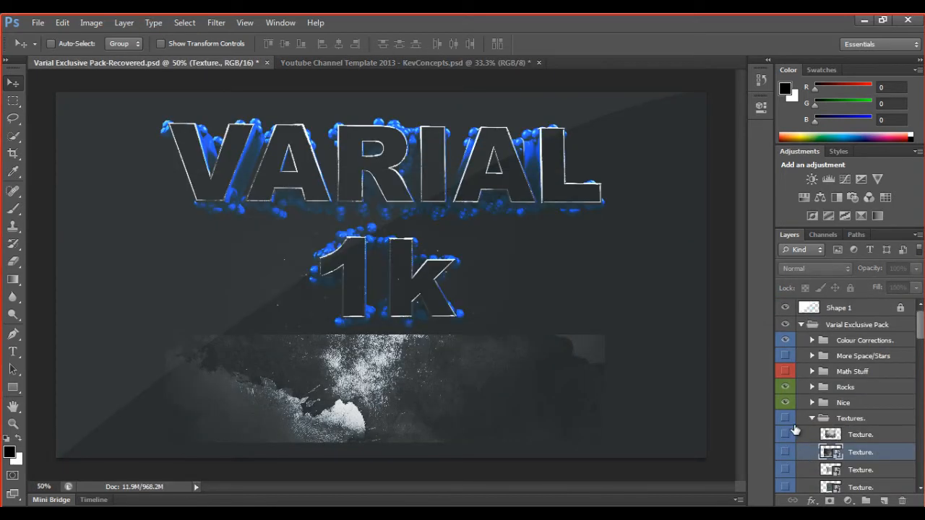
scroll(867, 466, down, 2)
scroll(867, 466, down, 3)
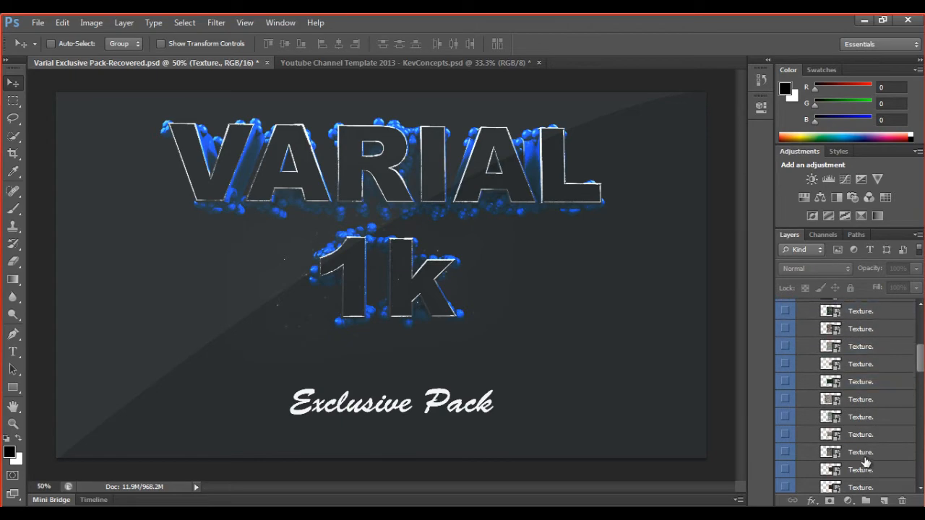
click(787, 387)
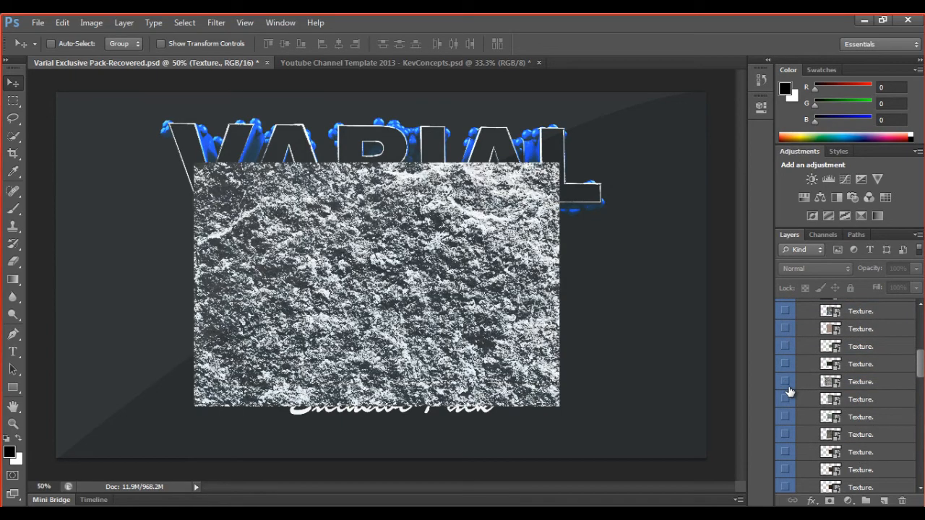
click(787, 387)
Step: Copy the rough stone texture into the YouTube Channel Template document, accepting the colour-depth difference
click(870, 384)
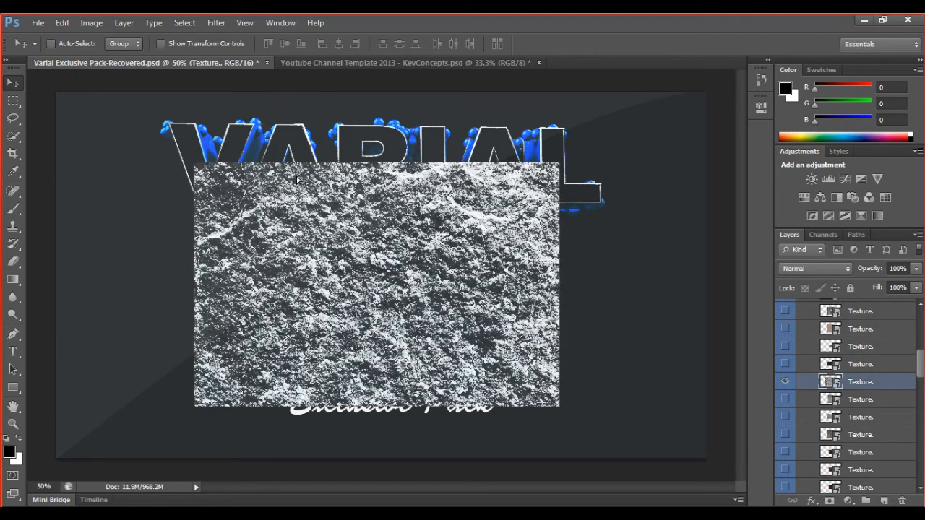
drag(318, 177, 360, 243)
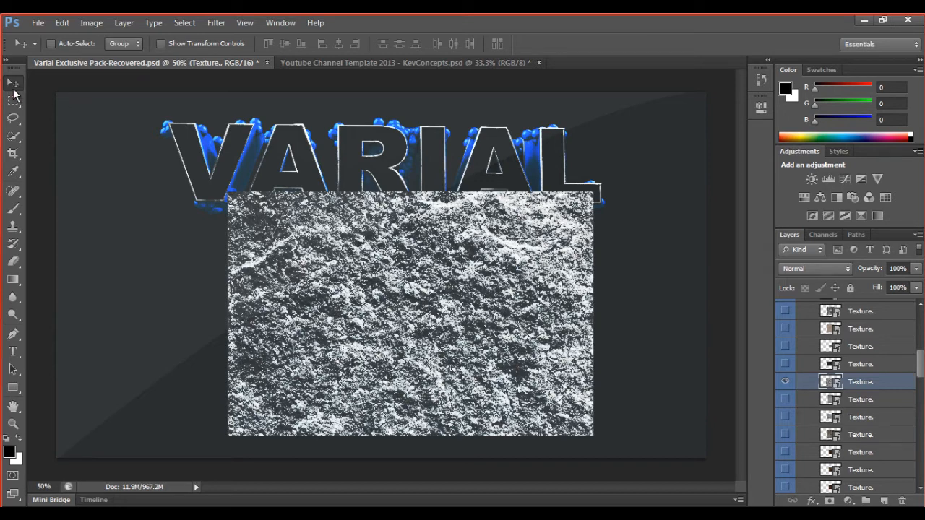
drag(423, 213, 395, 244)
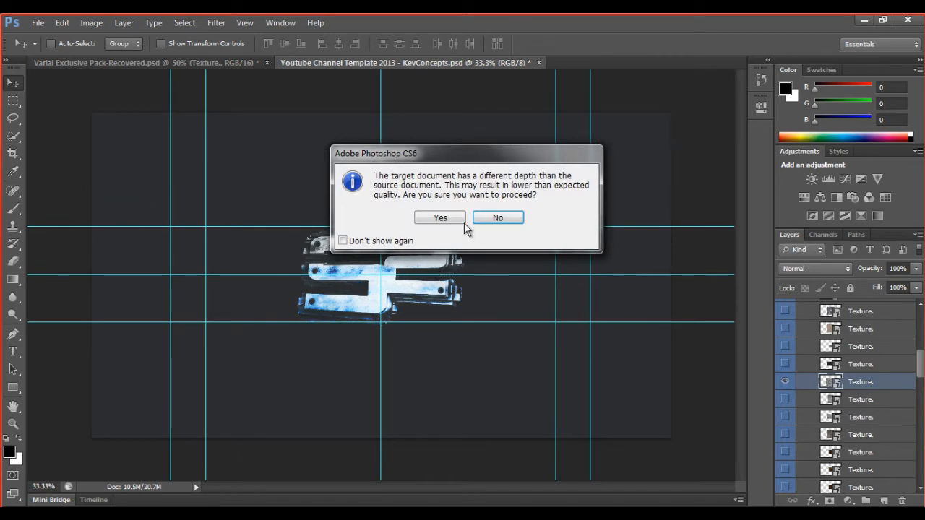
click(440, 215)
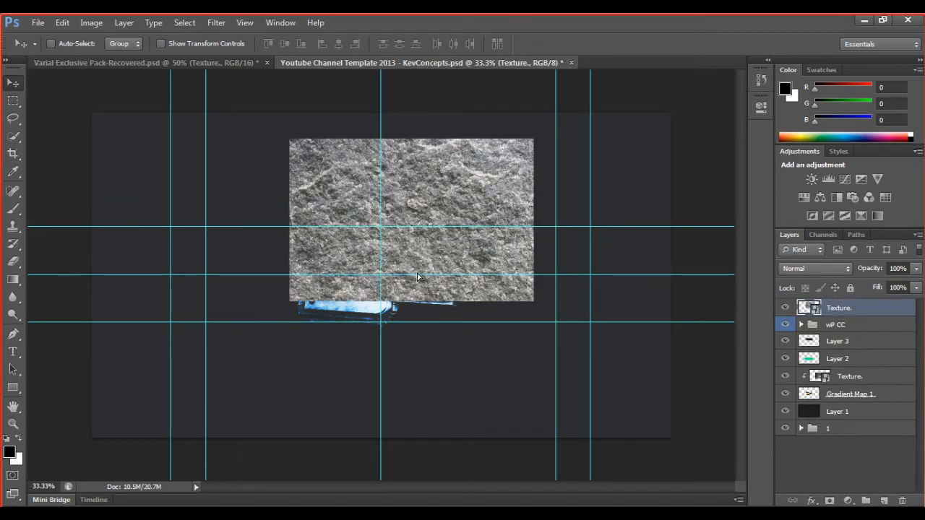
Step: Place the stone texture directly above Gradient Map 1 inside the clipping group and lower its opacity to 28%
drag(871, 311, 878, 390)
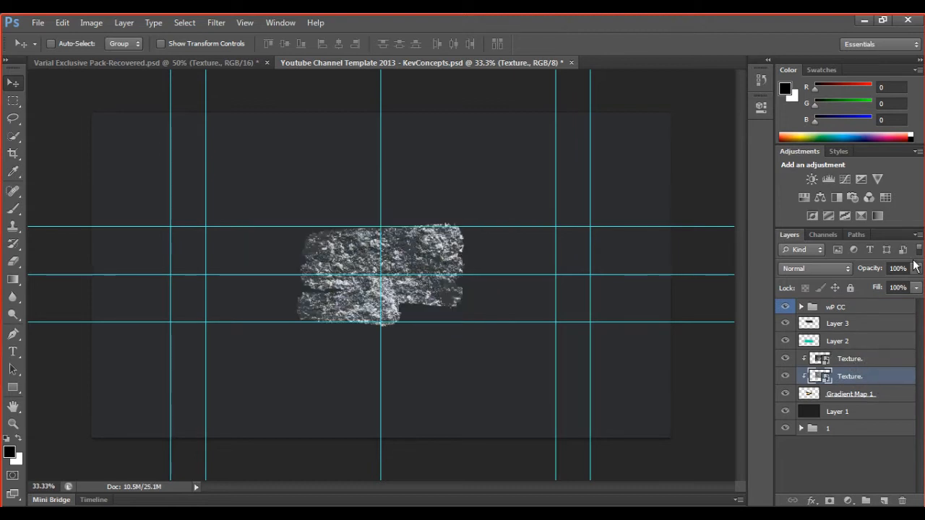
drag(916, 268, 869, 283)
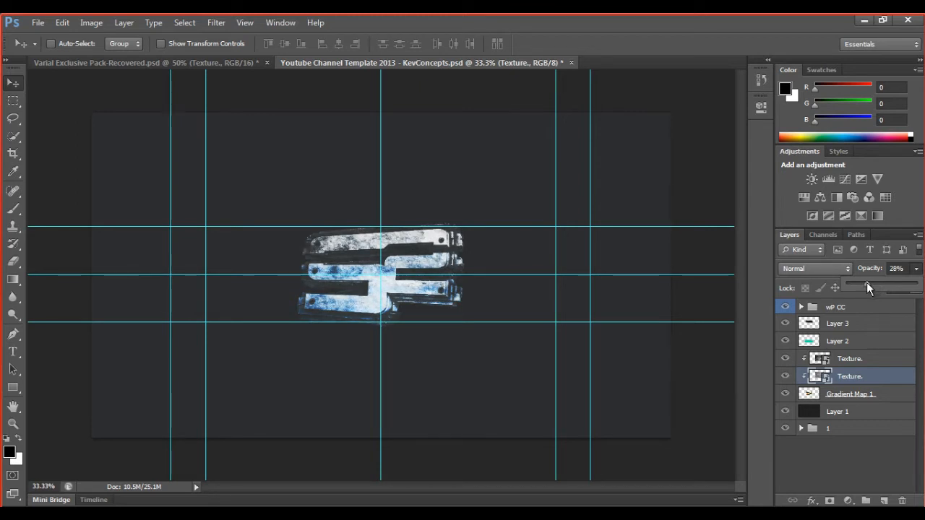
click(885, 446)
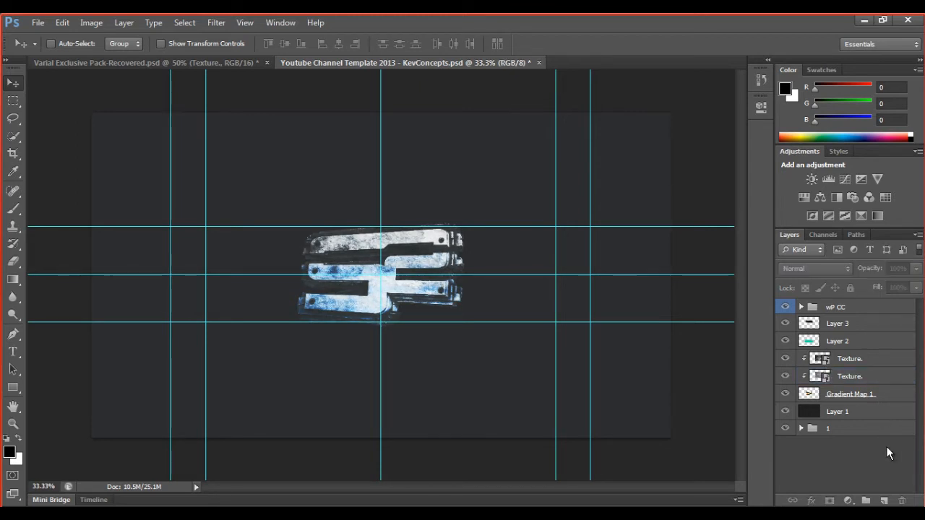
Step: Switch back to Varial Exclusive Pack-Recovered.psd, hide the stone texture and show the scratched texture just below it
click(141, 64)
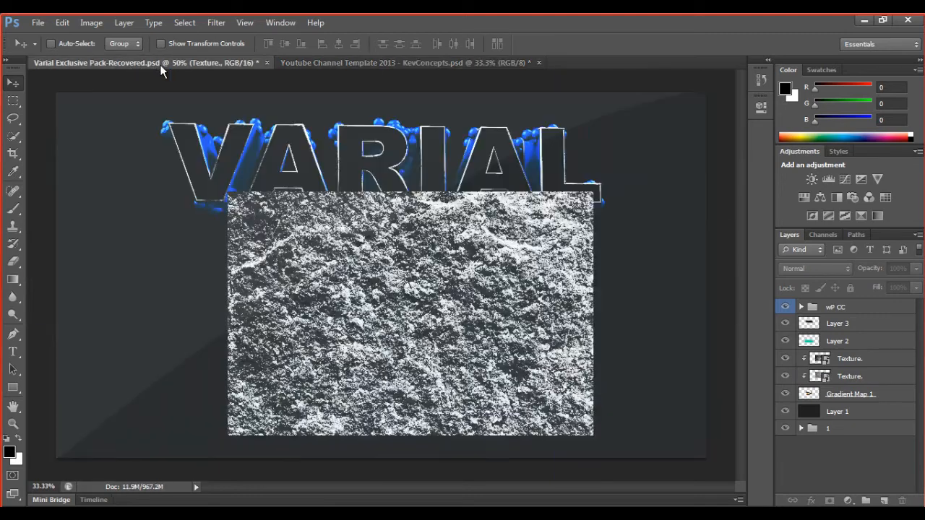
click(784, 484)
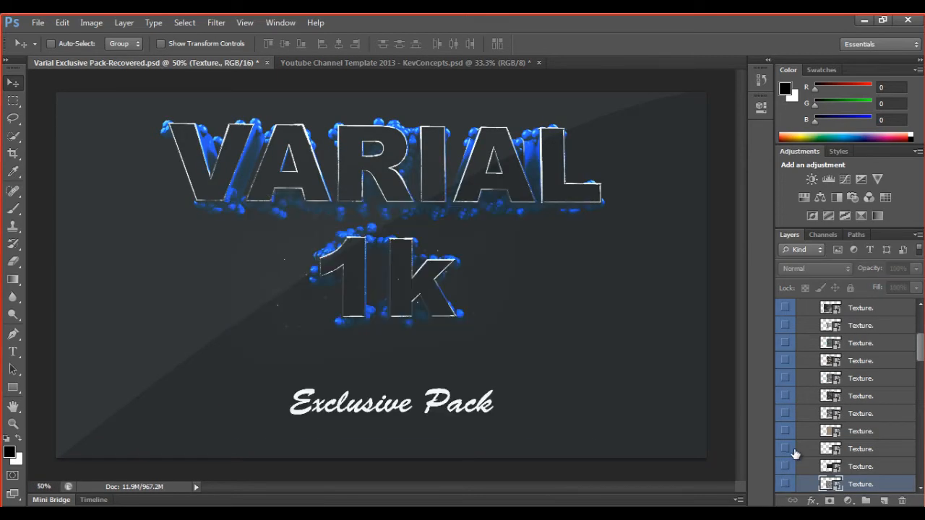
scroll(795, 453, down, 2)
scroll(790, 469, up, 1)
click(785, 466)
click(785, 466)
scroll(786, 476, down, 1)
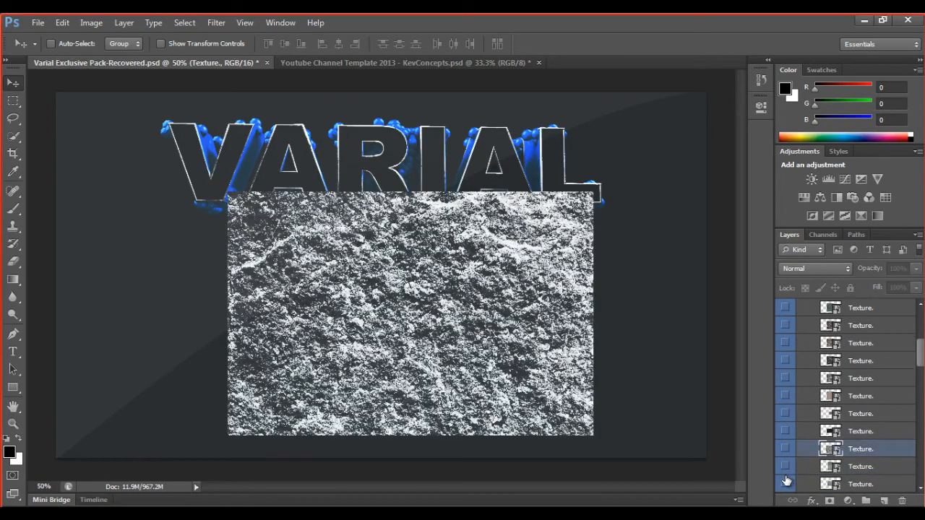
click(785, 466)
Step: Copy the scratched texture into the YouTube Channel Template document, accepting the colour-depth difference
click(832, 467)
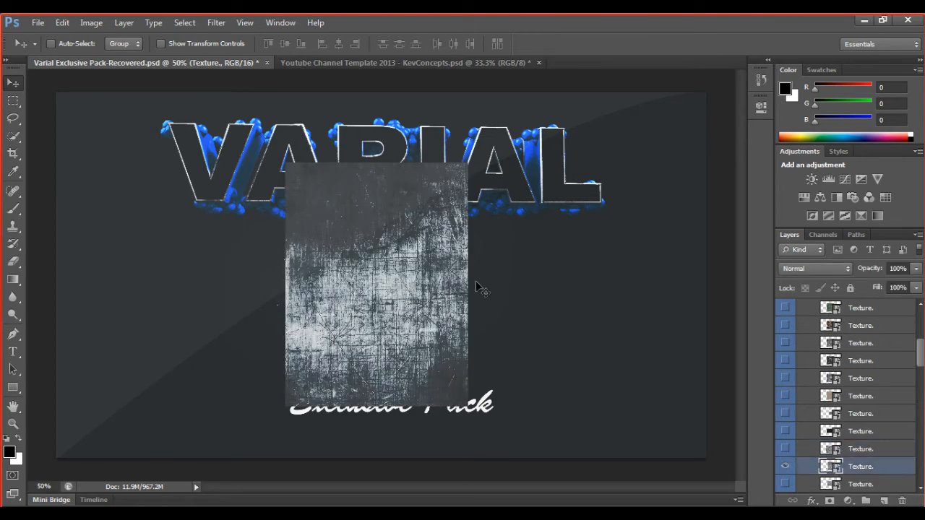
drag(344, 227, 403, 273)
click(343, 240)
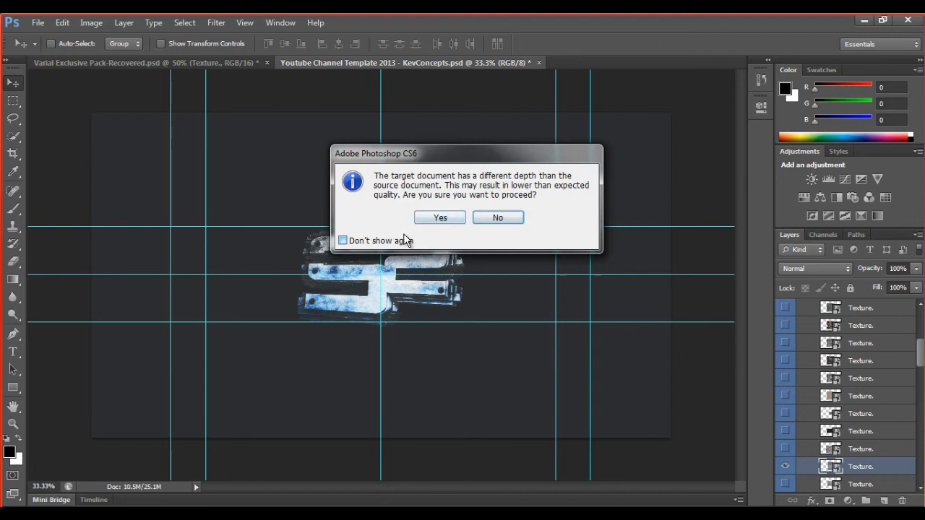
click(437, 217)
Step: Rotate the scratched texture about -84.5°, scale it to about 109.5% and position it to cover the whole logo
key(ctrl+t)
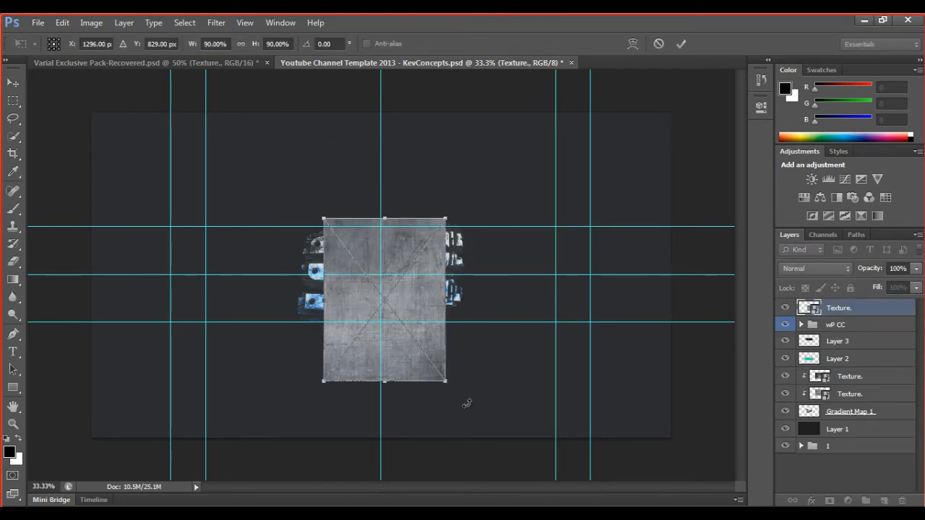
drag(467, 402, 506, 223)
drag(456, 258, 445, 255)
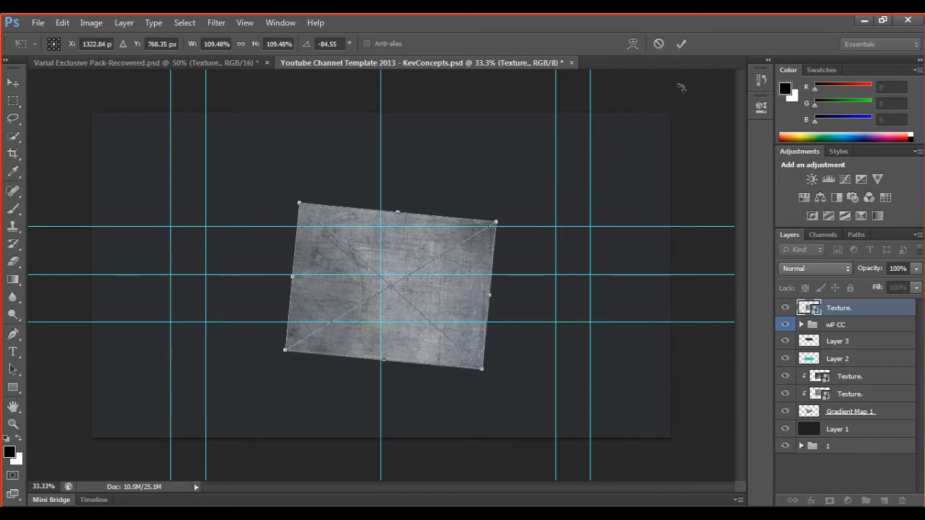
click(680, 45)
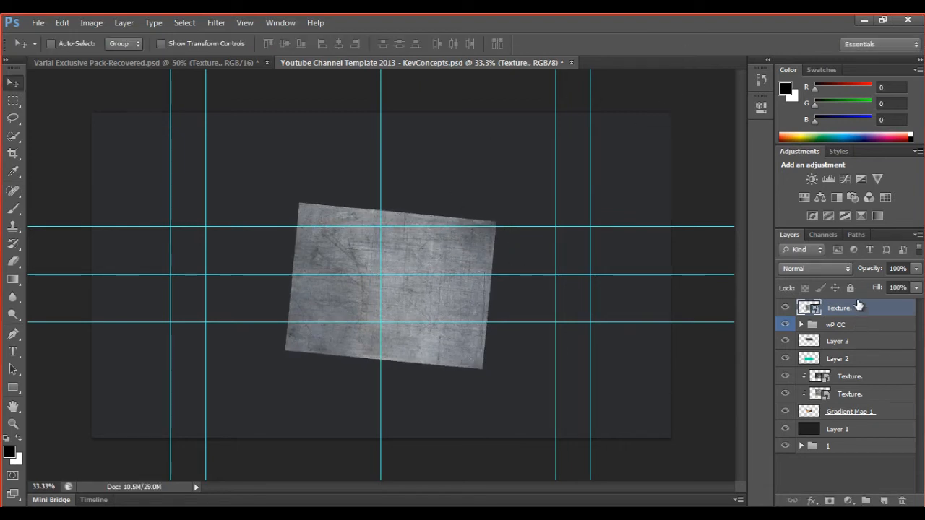
Step: Place the scratched texture between the two clipped textures above Gradient Map 1 and lower its opacity to 29%
drag(858, 307, 867, 384)
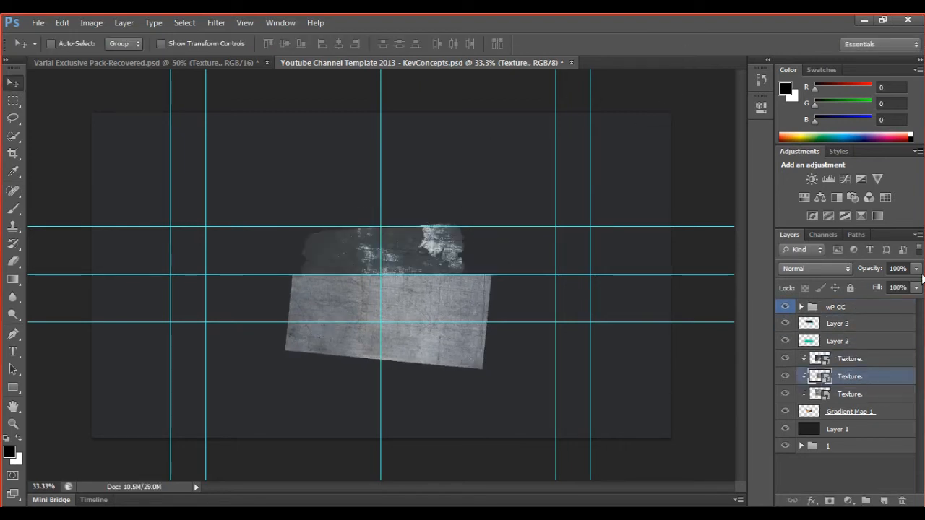
click(916, 268)
drag(891, 283, 875, 284)
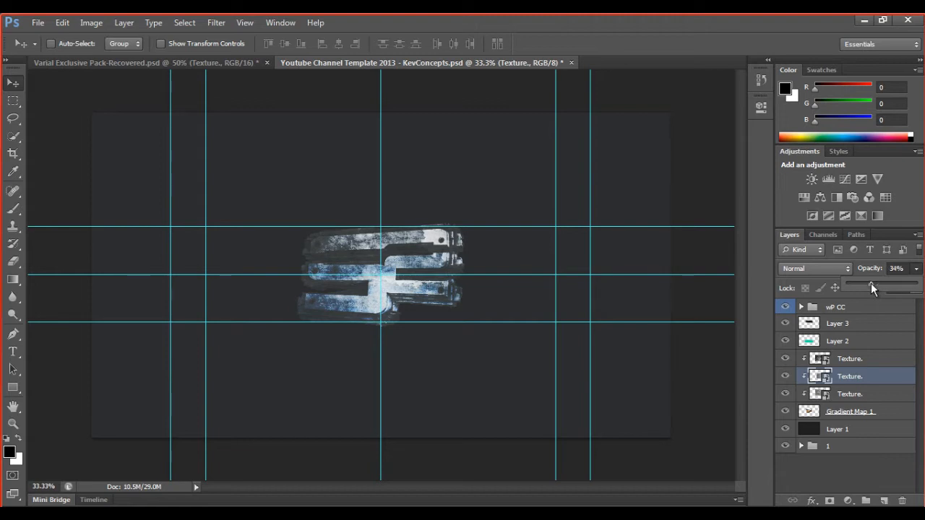
drag(870, 283, 867, 282)
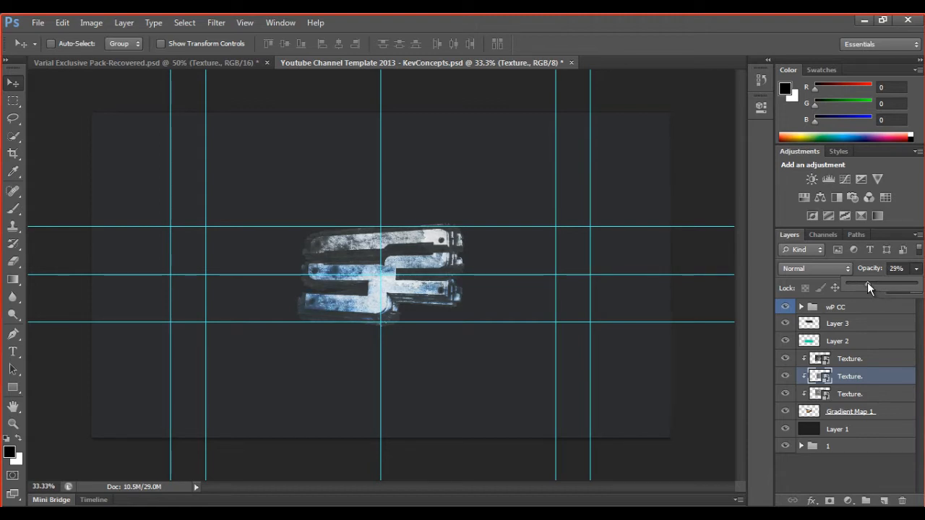
click(846, 472)
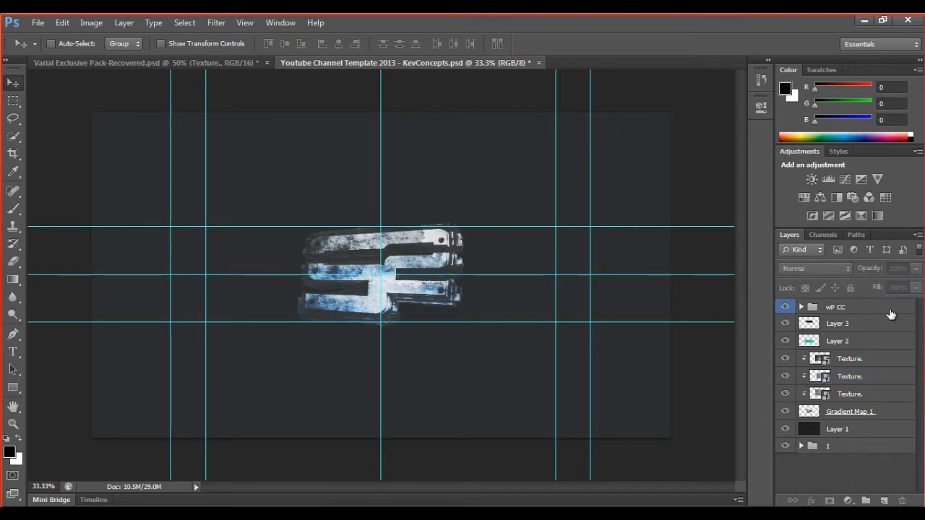
Step: Compare the banner with and without the wP CC colour correction group
click(784, 307)
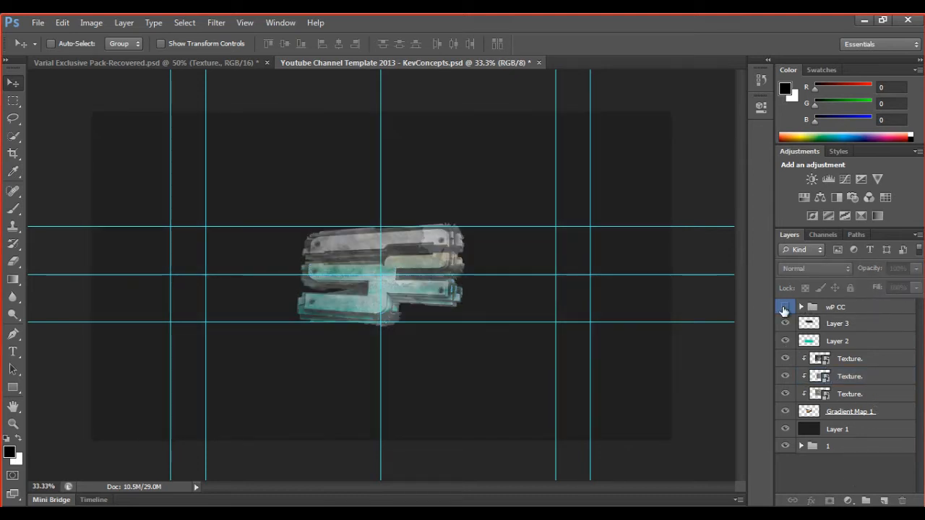
click(784, 308)
Step: Return to Varial Exclusive Pack-Recovered.psd, hide the scratched texture and collapse the Textures group
click(211, 64)
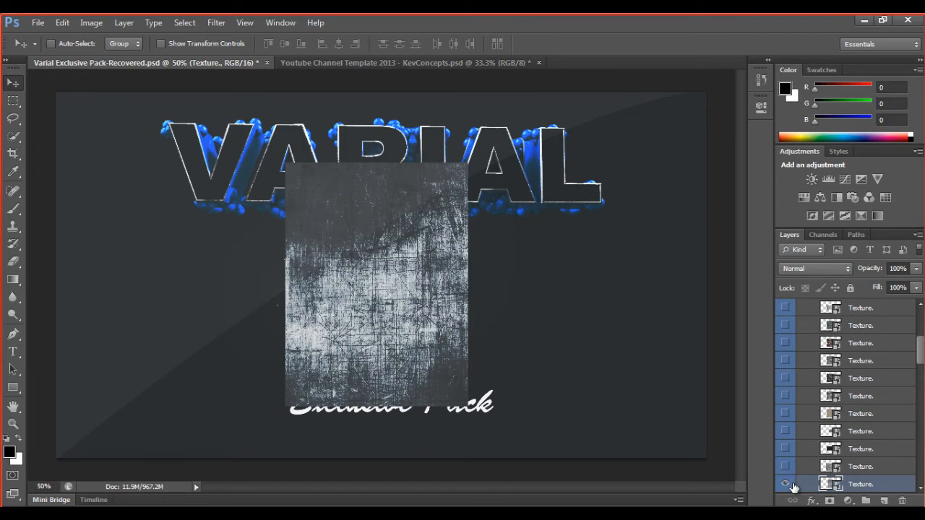
click(793, 485)
scroll(815, 422, up, 5)
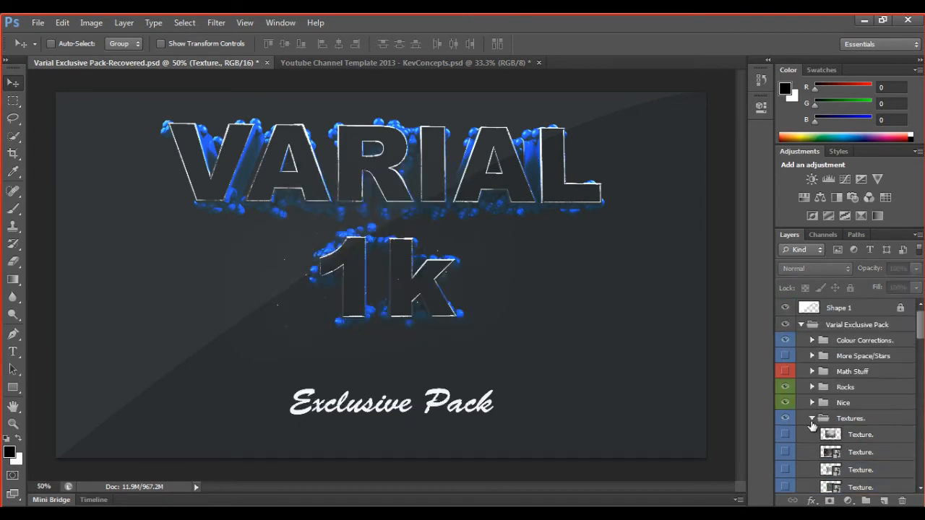
click(811, 419)
Step: Show and expand the Flares group and select its visible KerrDZN Flare Pack layer
click(786, 468)
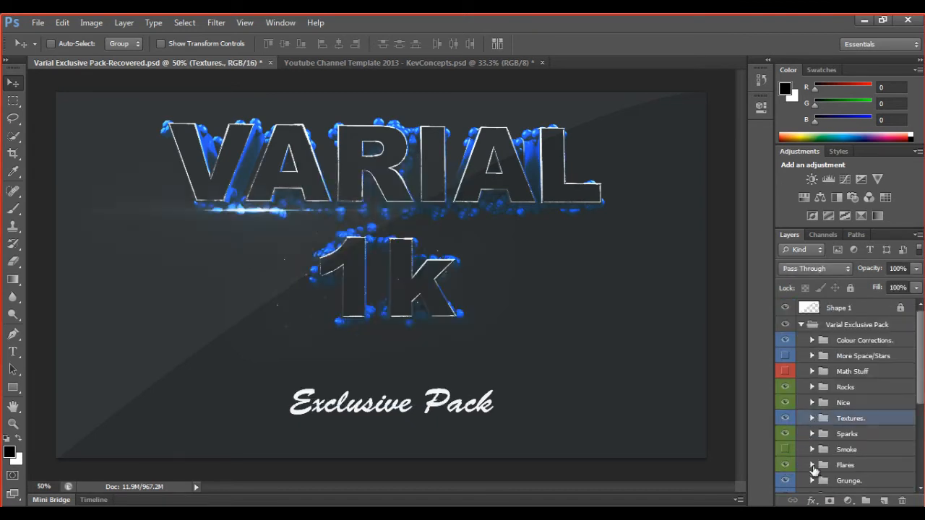
click(811, 465)
scroll(798, 441, down, 3)
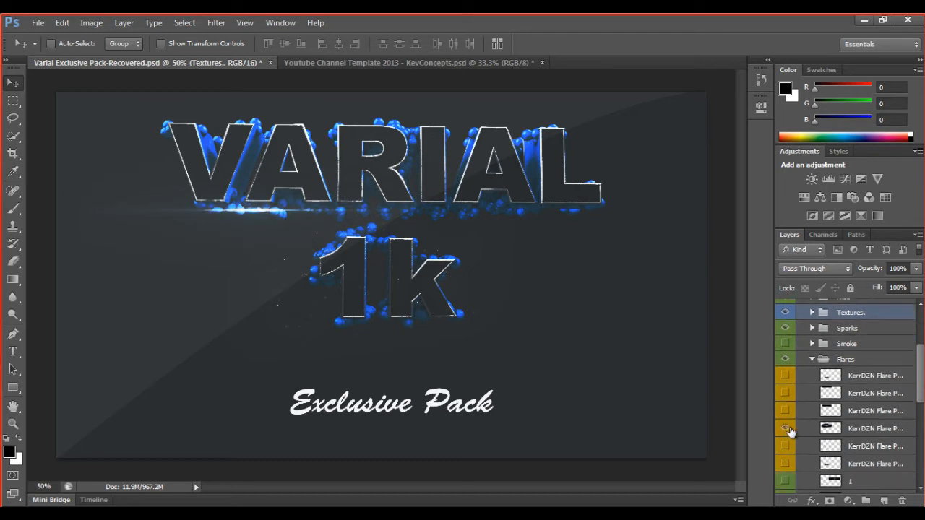
click(840, 432)
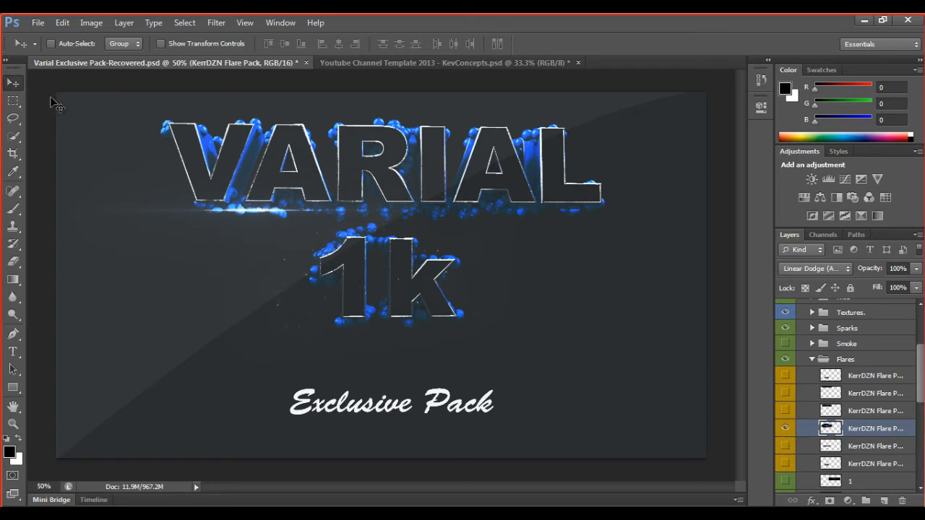
Step: Copy the selected flare into the YouTube Channel Template document and place it directly below Layer 2
drag(304, 177, 411, 238)
drag(900, 316, 901, 374)
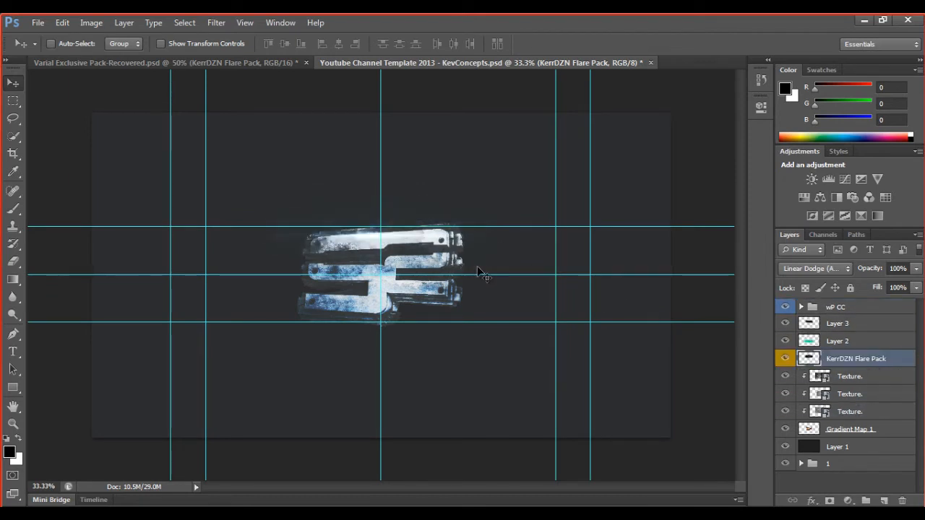
Step: Position the flare along the logo's top edge and rotate it about -3.6° to follow the slant
drag(395, 238, 378, 221)
key(ctrl+t)
mouse_move(526, 178)
mouse_down()
mouse_move(527, 166)
mouse_move(521, 181)
mouse_move(539, 187)
mouse_up()
key(Down)
key(Down)
key(Down)
key(Down)
key(Down)
key(Down)
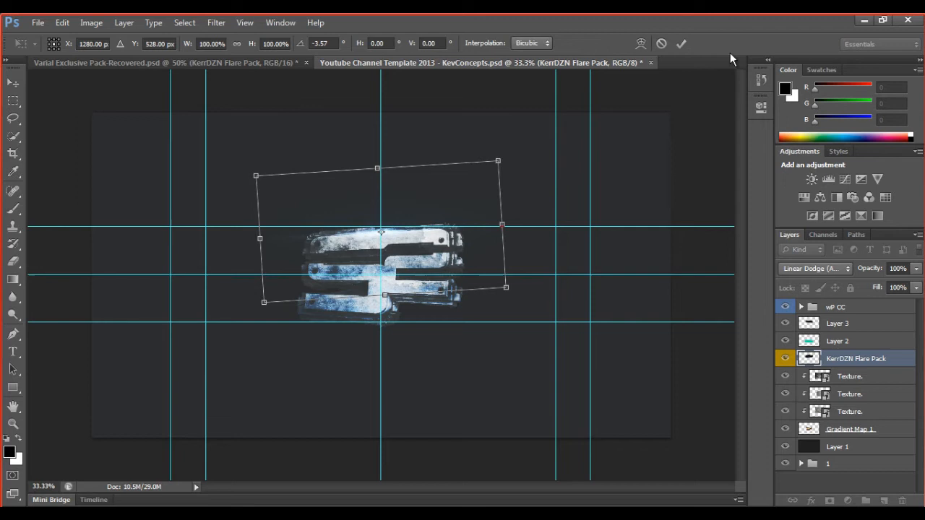
click(681, 44)
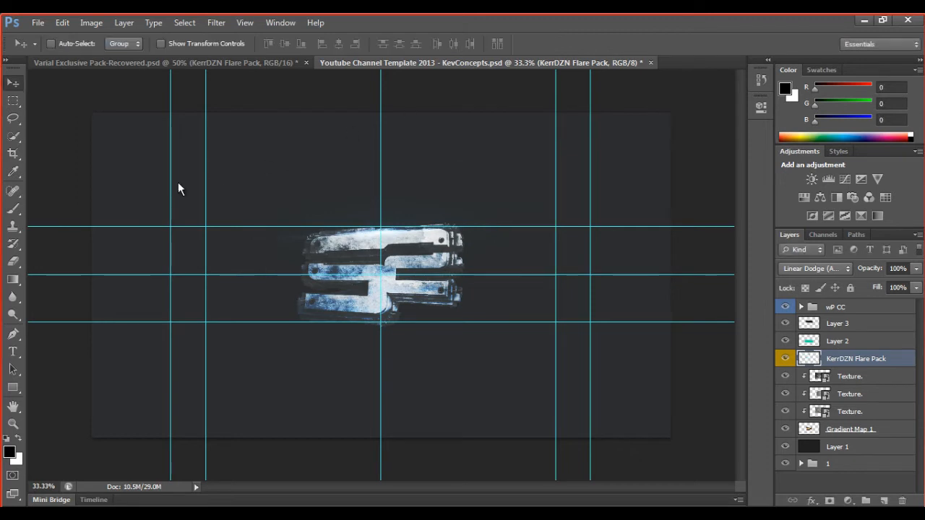
Step: Erase the flare's glow beyond the logo's left side using a 319 px eraser with about 20% hardness
click(15, 261)
click(69, 45)
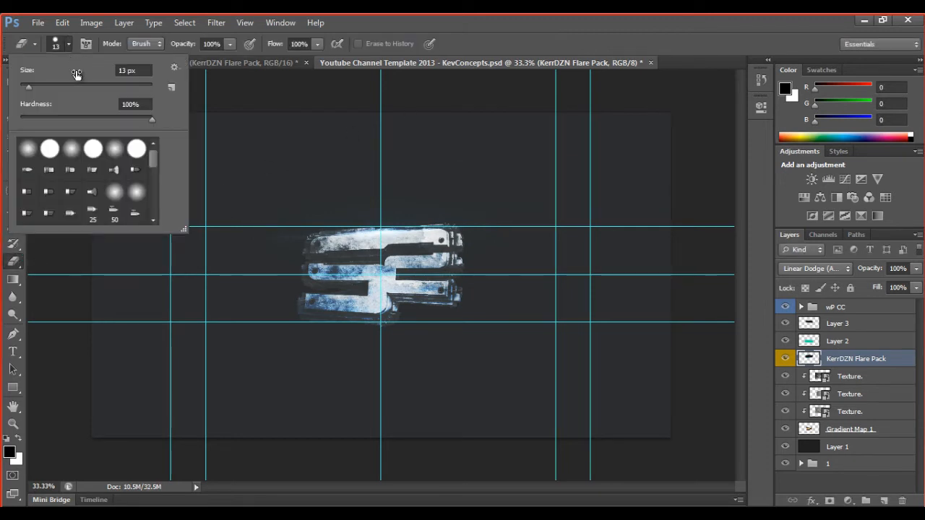
drag(74, 85, 127, 85)
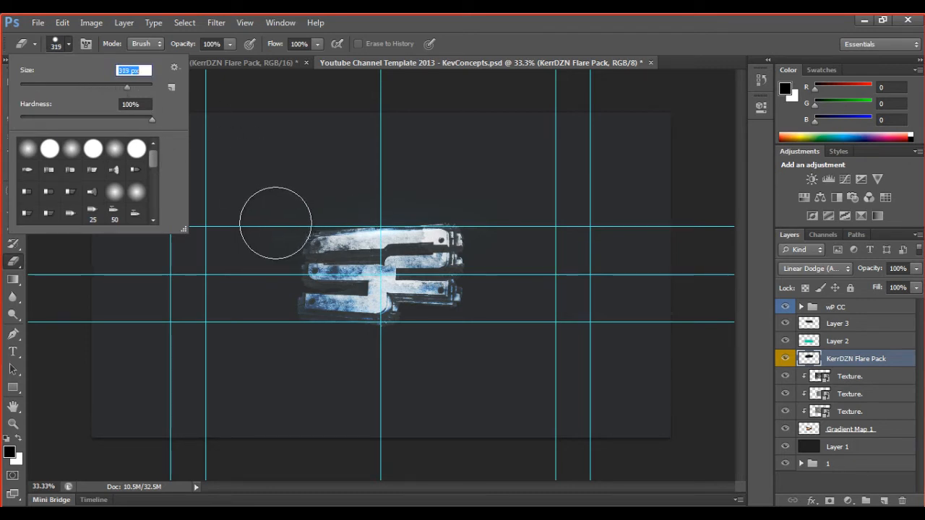
drag(63, 119, 47, 118)
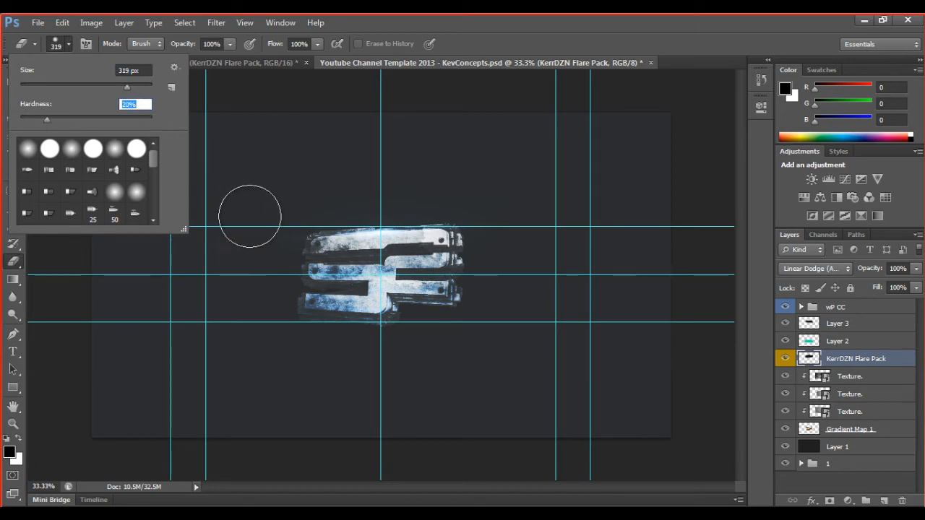
click(278, 229)
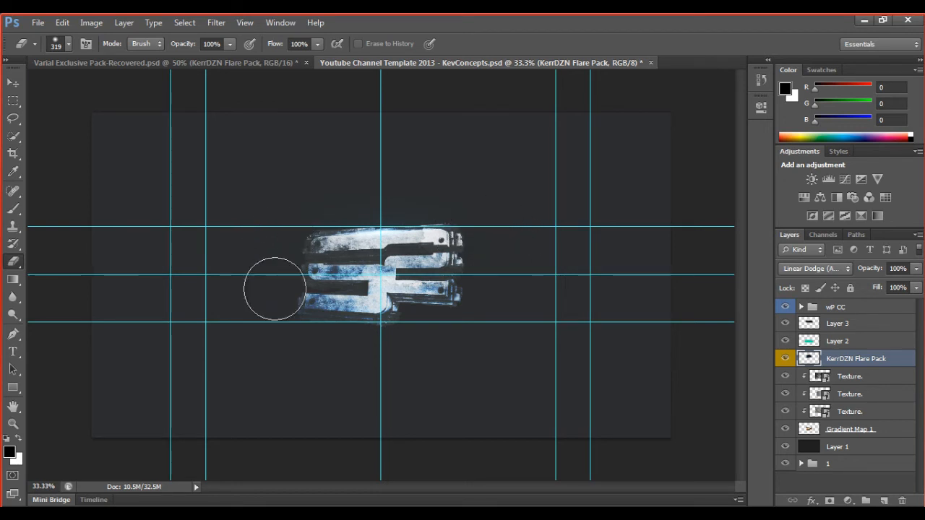
Step: Nudge the trimmed flare slightly right and down to X 1289 px, Y 531 px
key(ctrl+t)
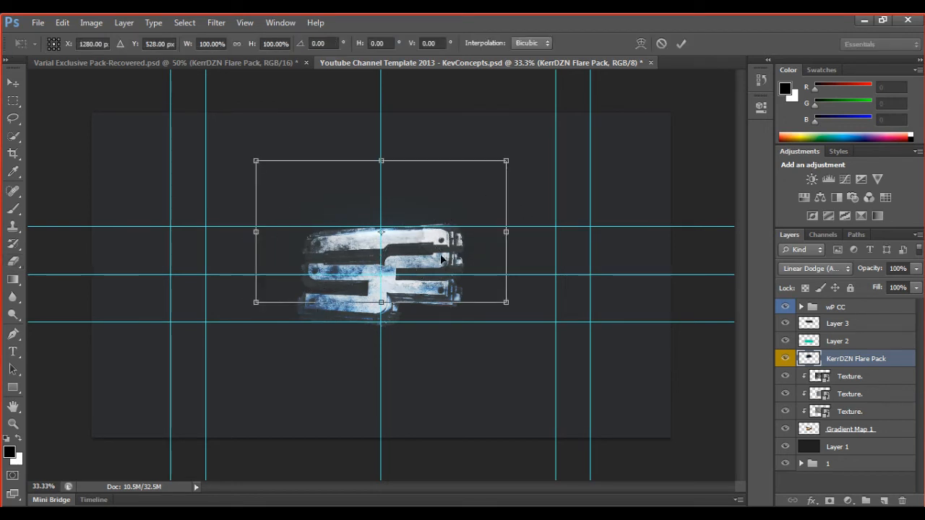
key(Right)
key(Right)
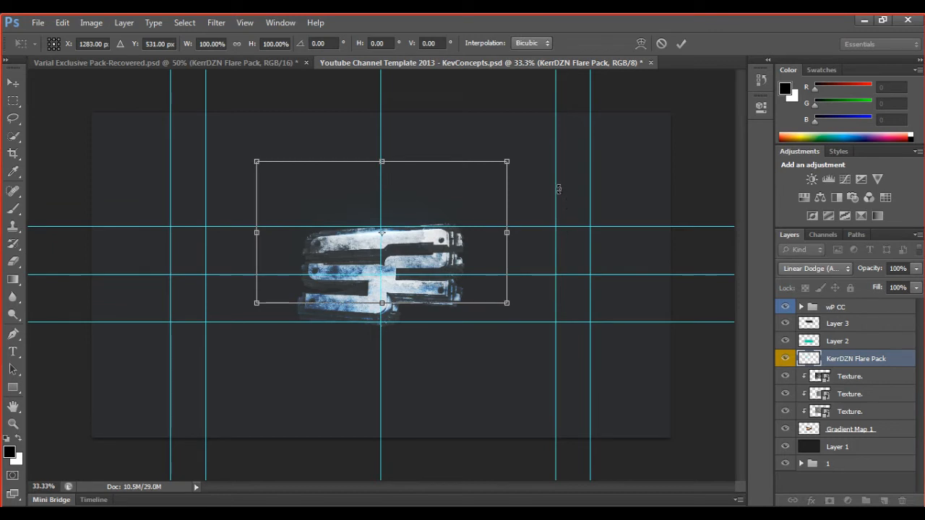
click(681, 43)
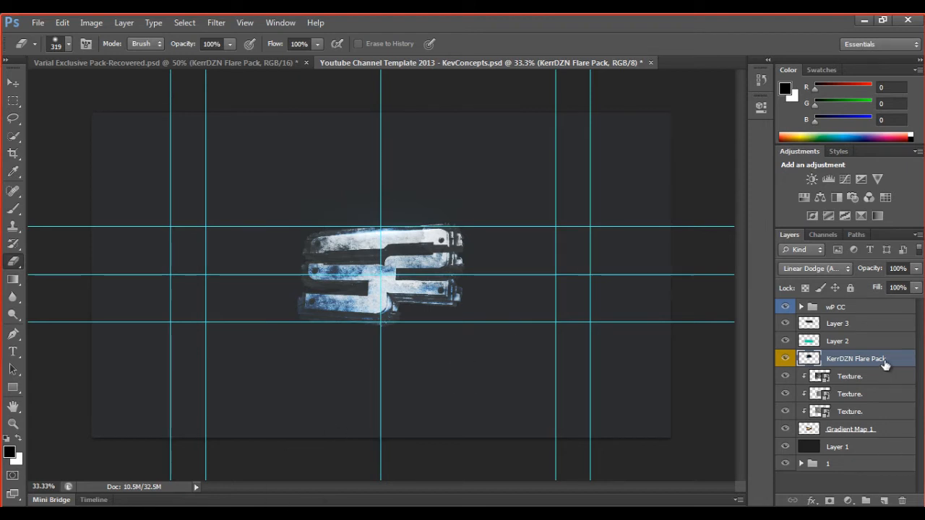
Step: Duplicate the flare, rotate the copy about 7.3° and place it along the logo's lower-left edge
key(ctrl+j)
key(ctrl+t)
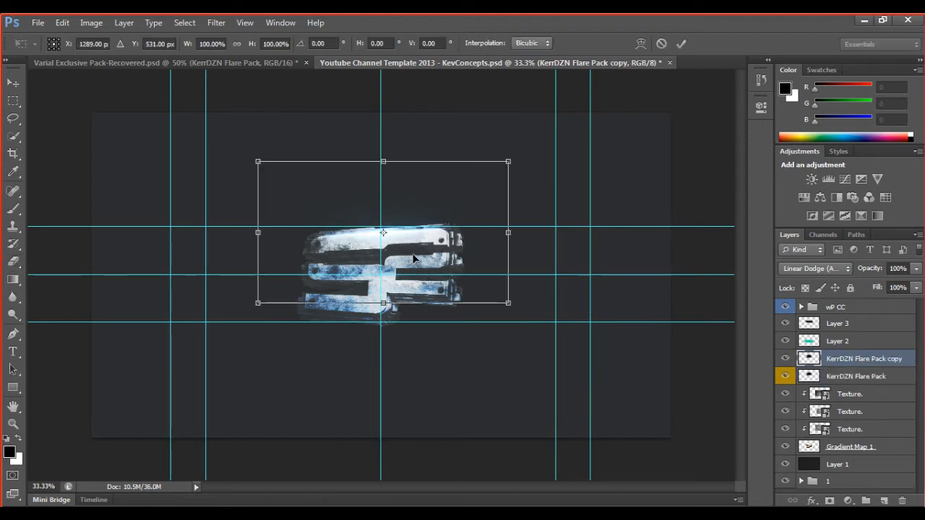
drag(423, 258, 430, 324)
drag(573, 280, 570, 302)
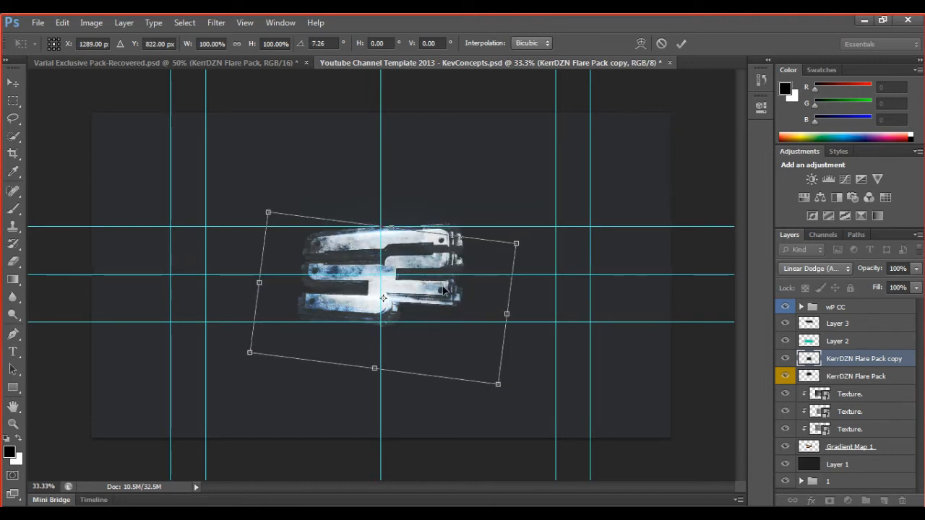
drag(446, 291, 406, 313)
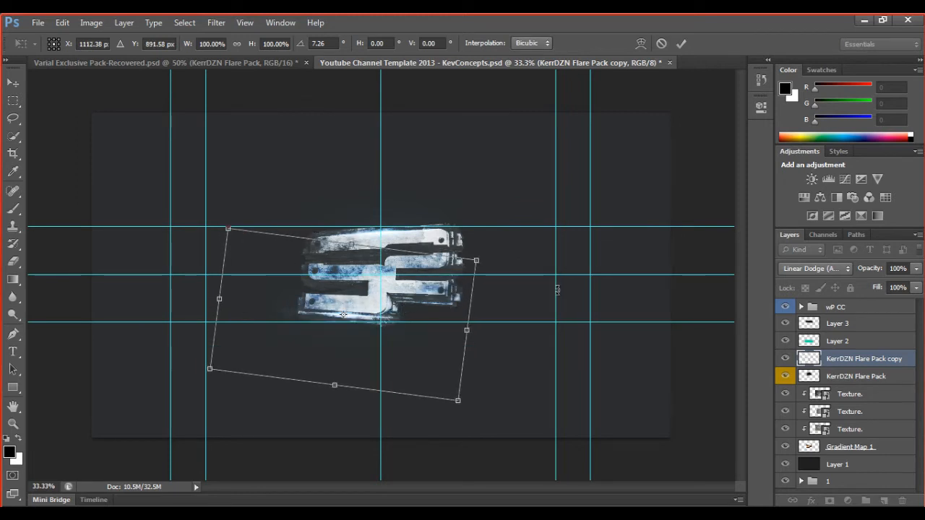
drag(343, 314, 343, 312)
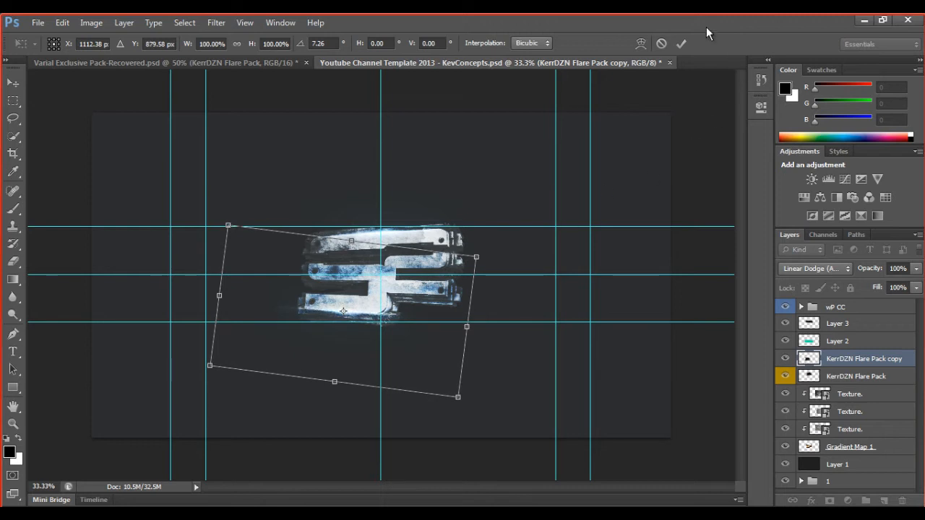
click(683, 43)
key(e)
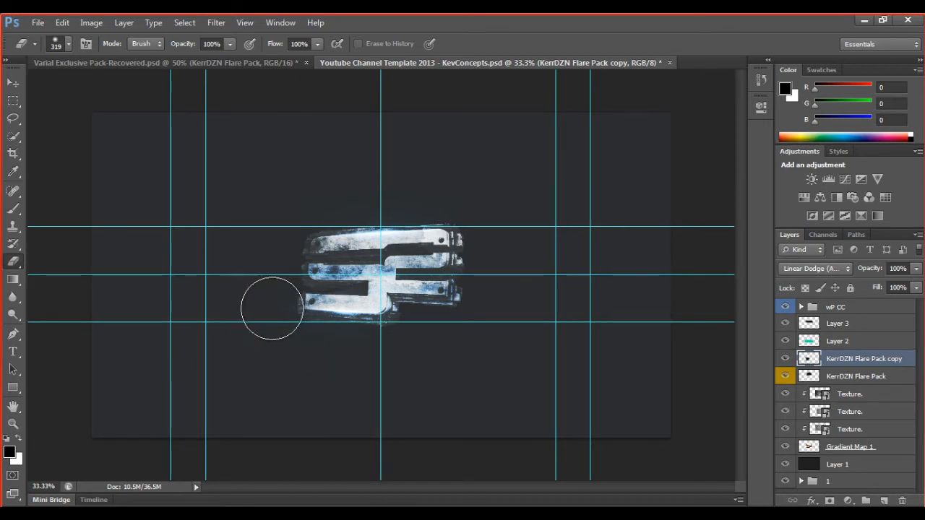
Step: Duplicate the lower-left flare and move the new copy to the logo's lower-right arm at X 1423 px, Y 802.5 px
key(ctrl+j)
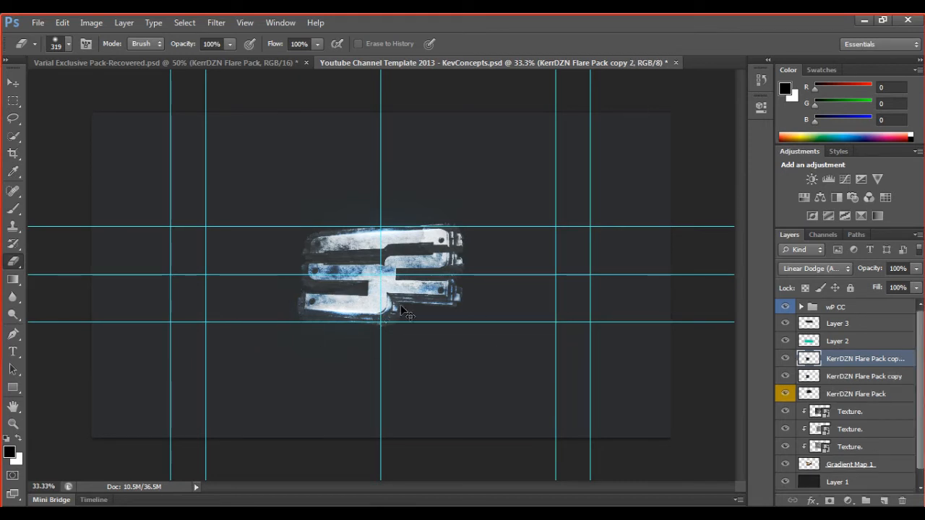
key(t)
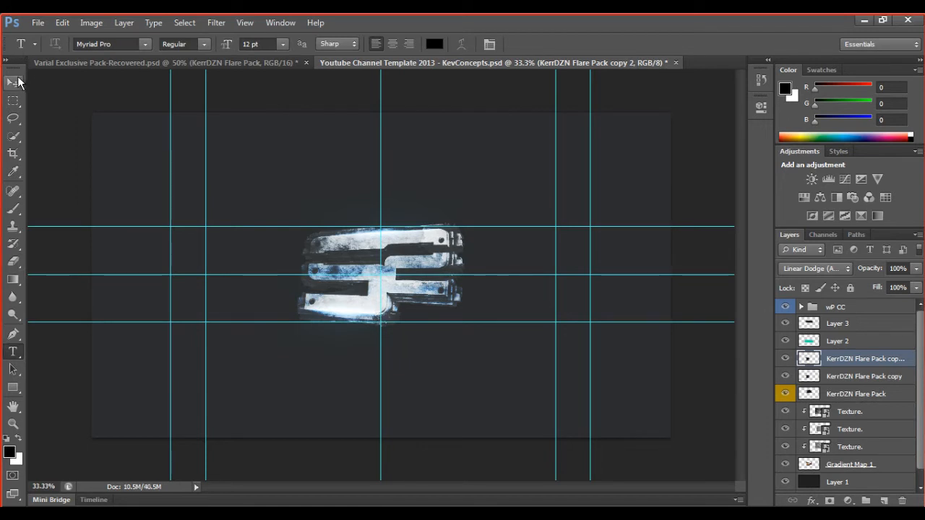
click(13, 83)
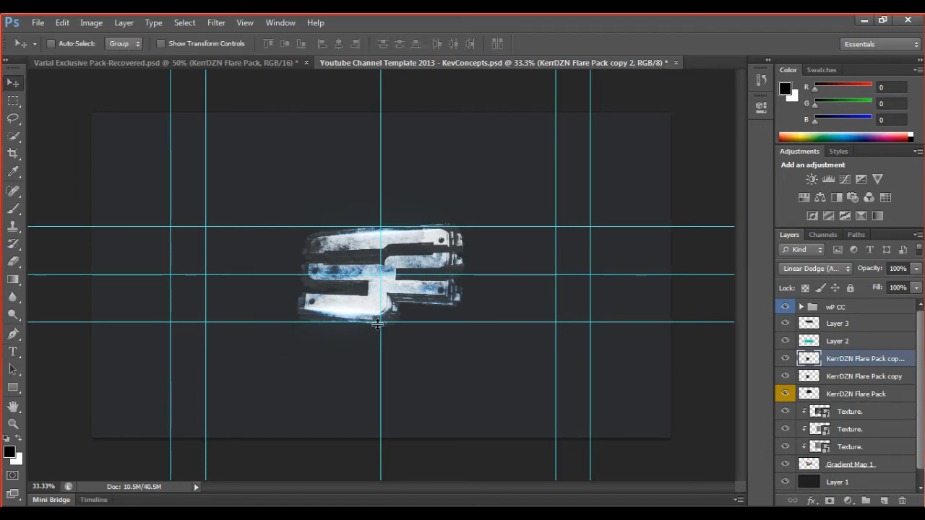
key(ctrl+t)
drag(437, 334, 510, 321)
key(Up)
key(Up)
key(Up)
key(Up)
key(Up)
key(Up)
key(Up)
key(Up)
key(Up)
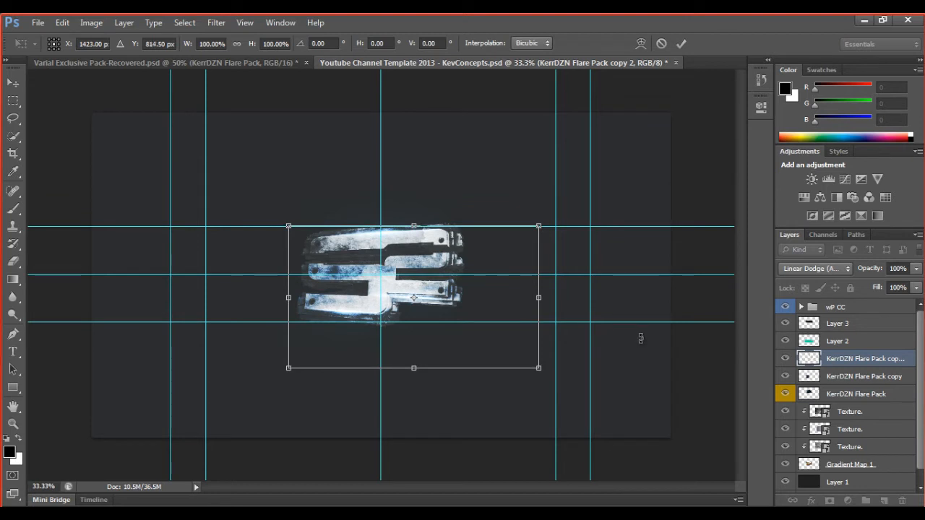
key(Up)
key(Up)
key(Up)
key(Up)
key(Up)
key(Up)
key(Up)
key(Up)
key(Up)
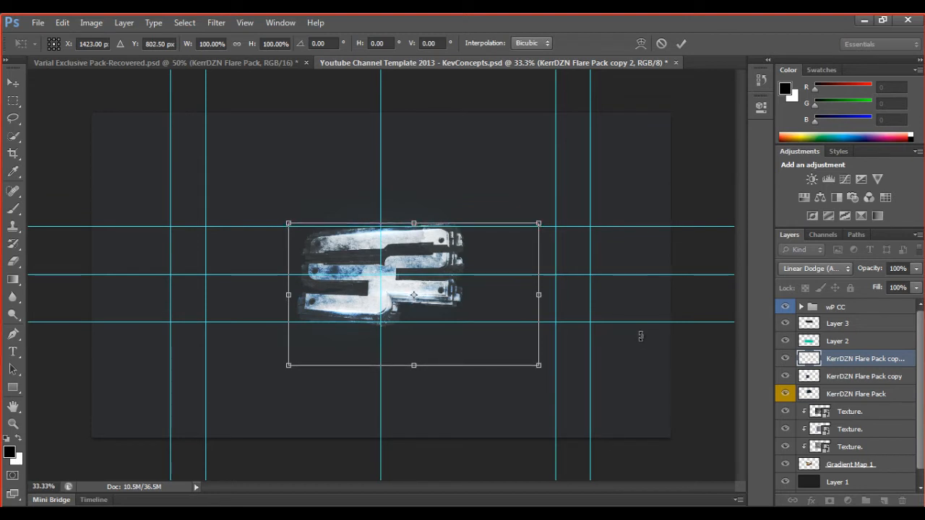
Step: Shift the new flare copy right to X 1432 px and rotate it about -1.59° to follow the arm
key(Right)
key(Right)
key(Right)
key(Right)
key(Right)
key(Right)
drag(652, 327, 651, 321)
key(Right)
key(Right)
key(Right)
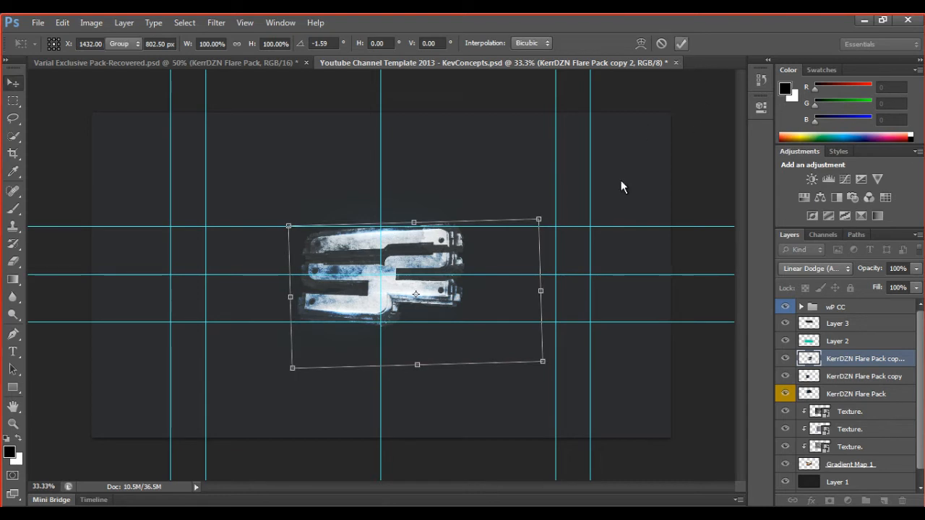
key(Return)
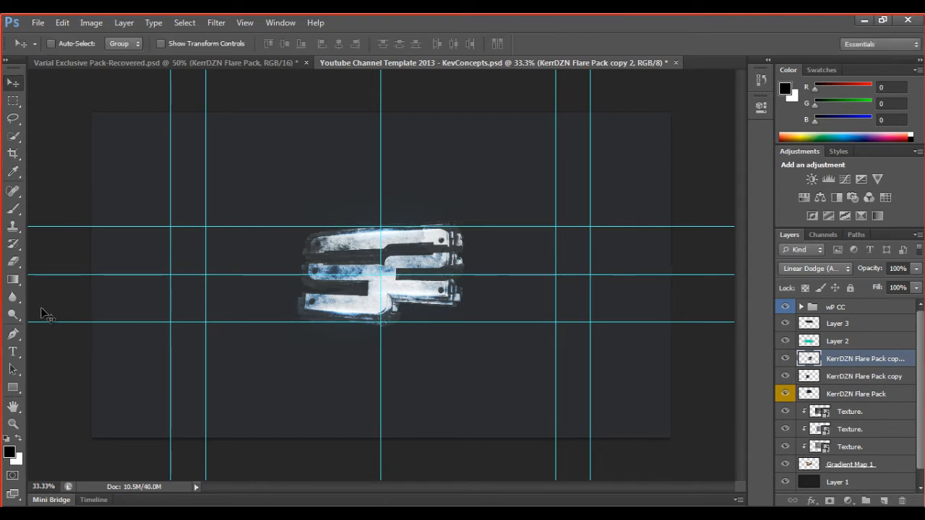
click(13, 261)
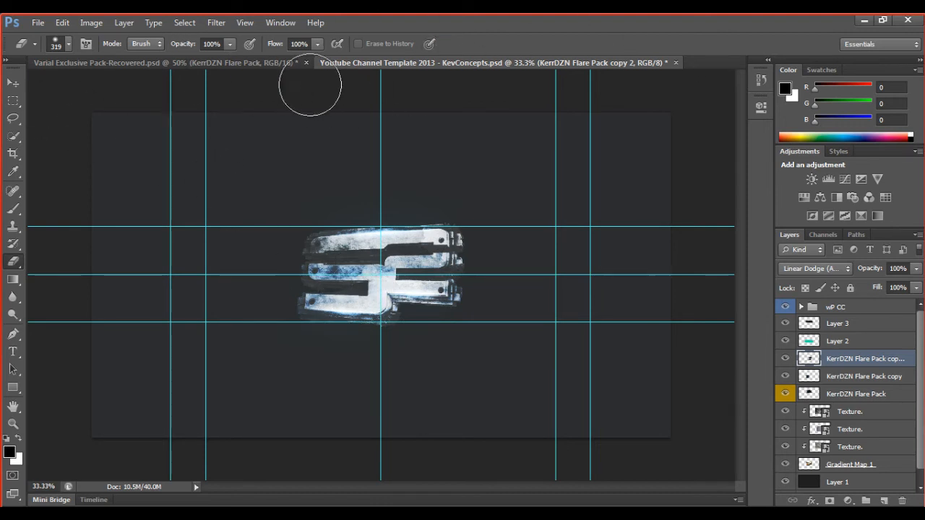
key(ctrl+t)
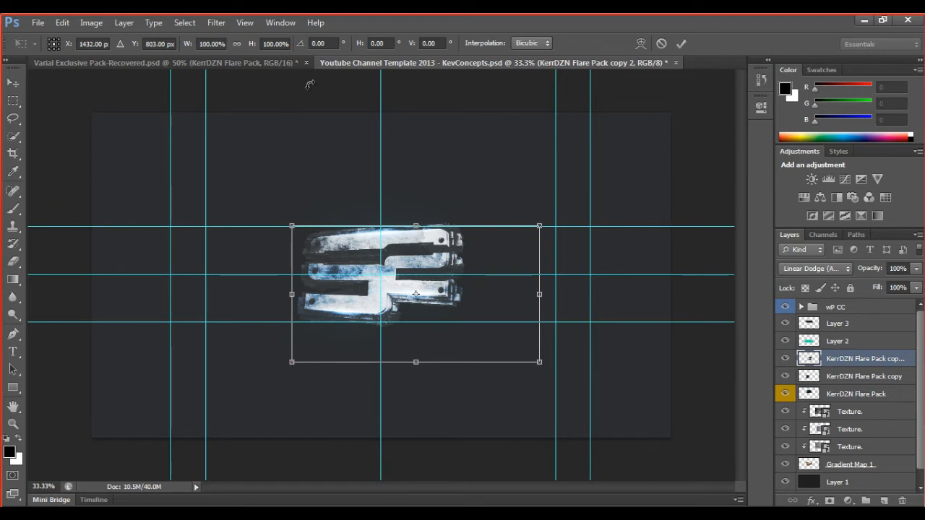
key(Escape)
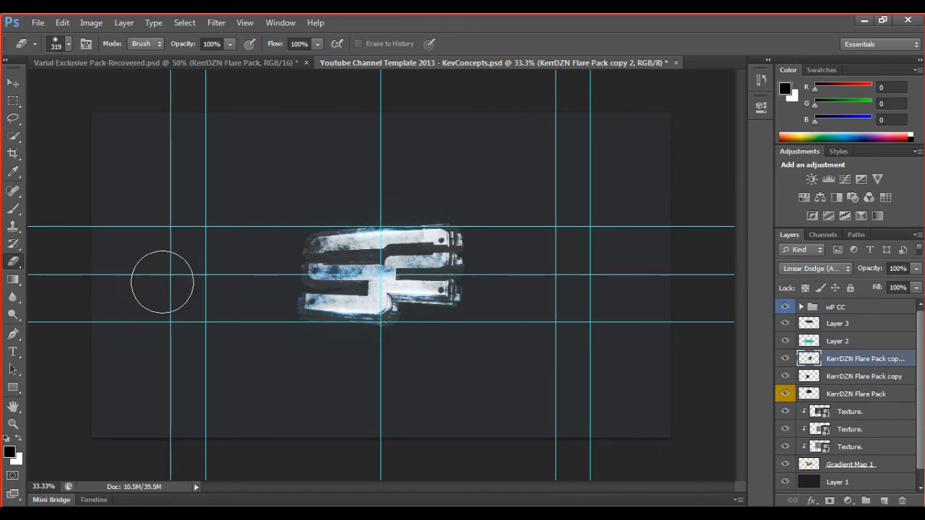
Step: Switch to the Varial Exclusive Pack document, hide its visible flare layer and collapse the Flares group
click(13, 83)
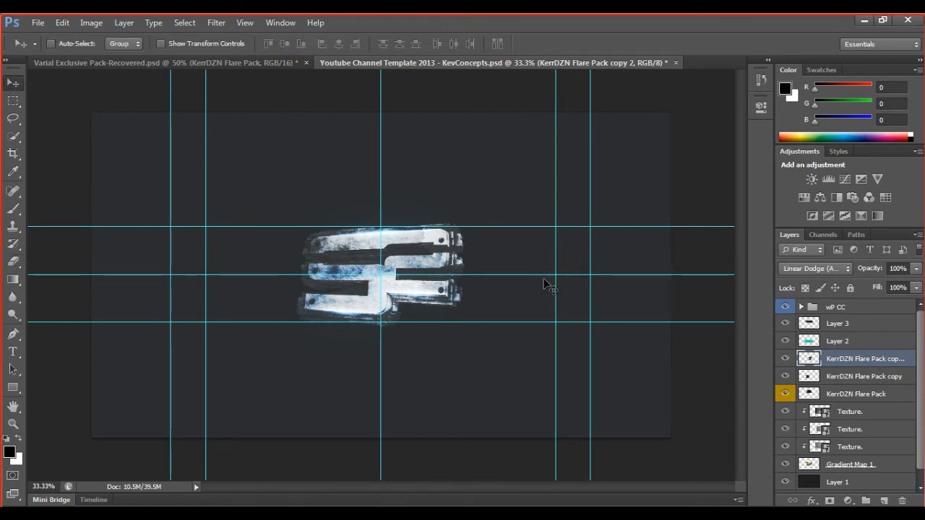
click(166, 61)
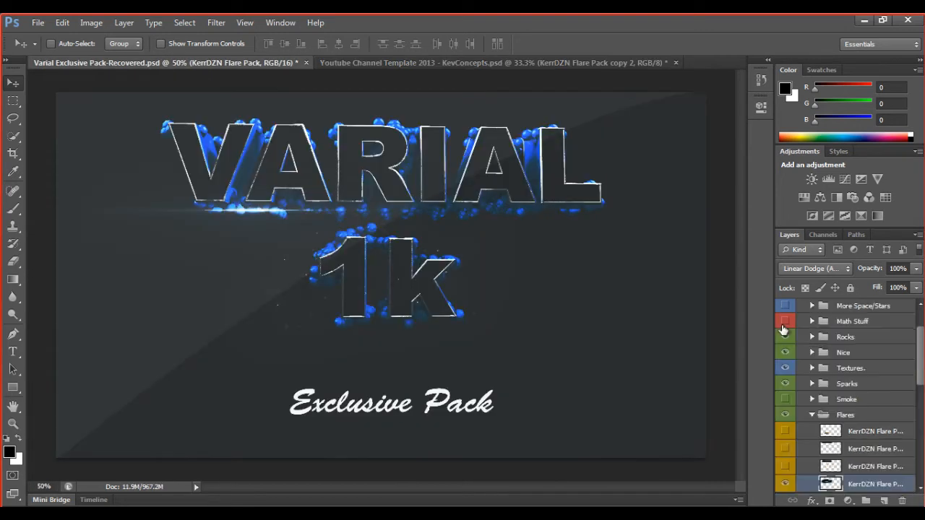
click(784, 484)
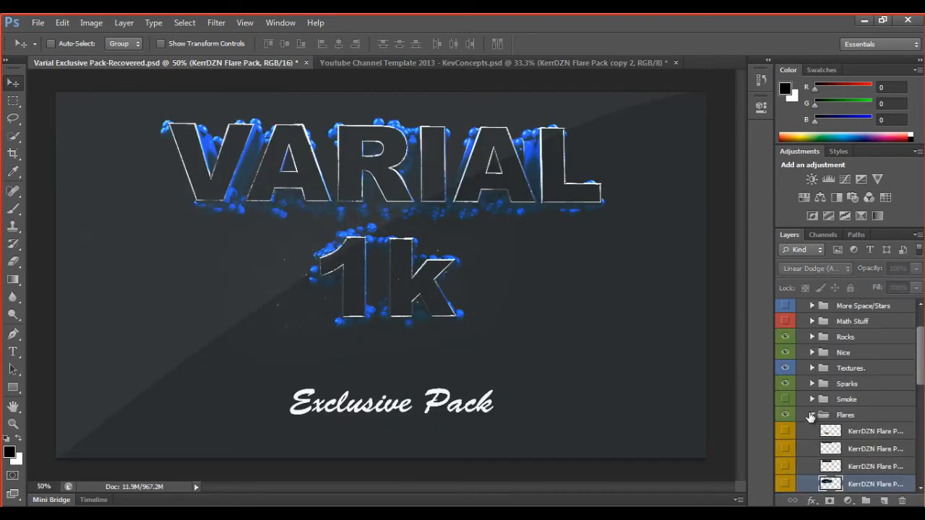
click(810, 416)
Step: Show the pack's Smoke group and copy its Smoke layer into the YouTube channel template, directly below Gradient Map 1
click(785, 399)
click(807, 403)
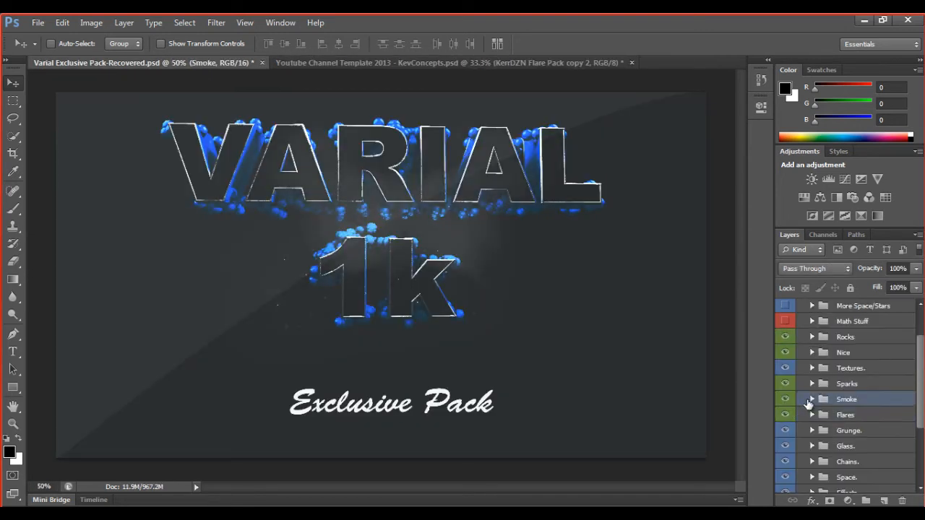
click(811, 400)
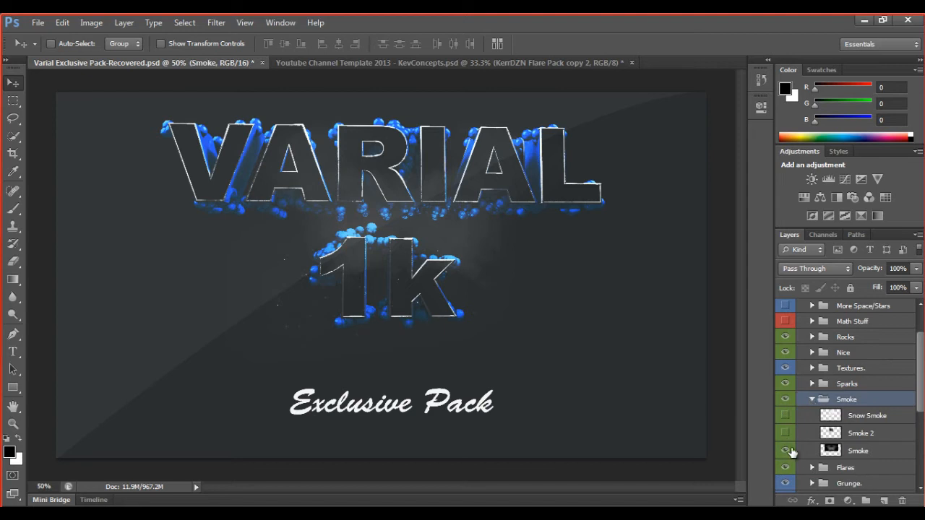
click(830, 450)
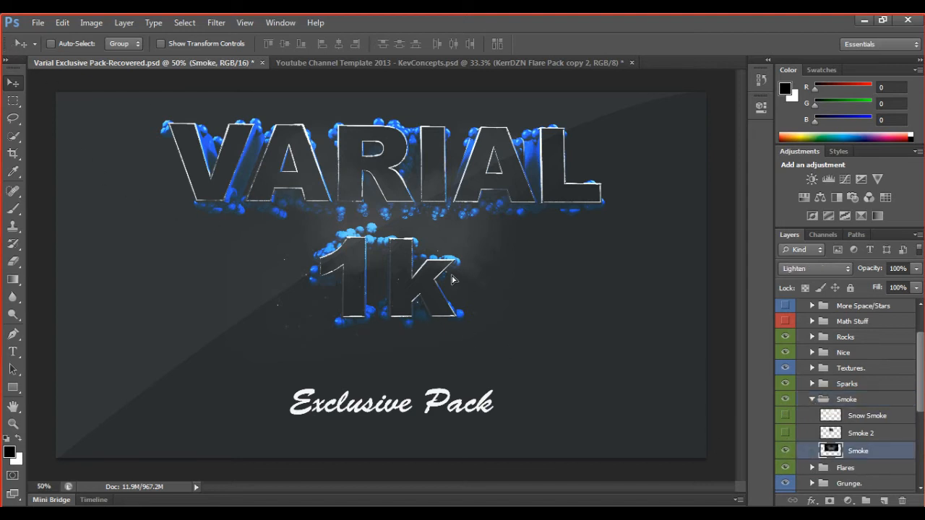
drag(452, 280, 384, 322)
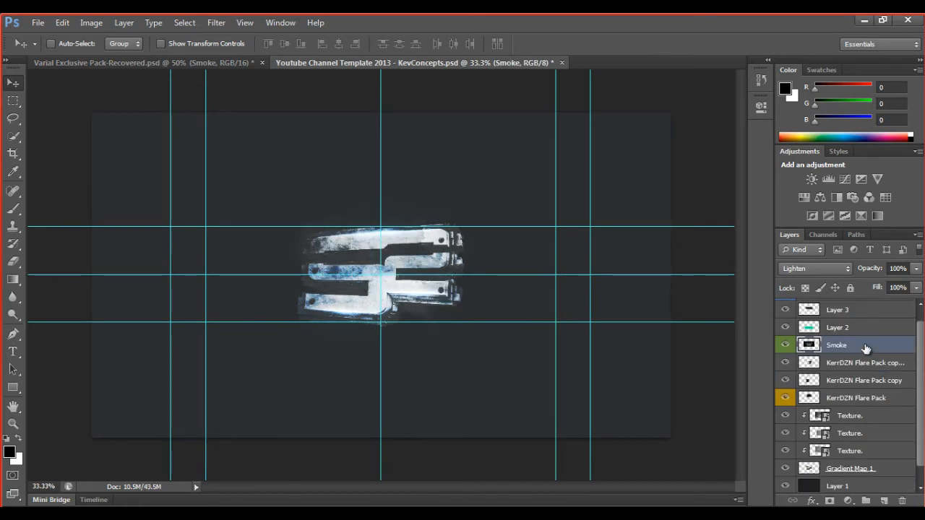
drag(866, 348, 813, 479)
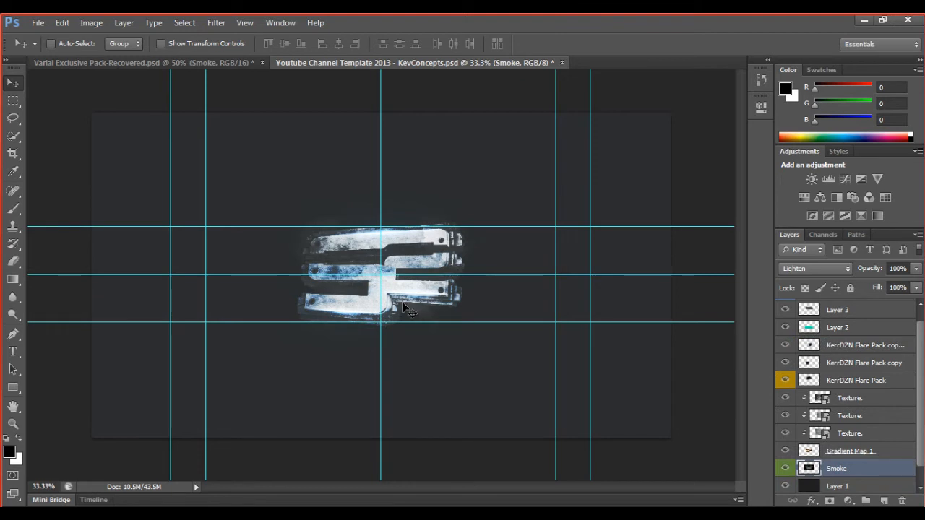
Step: Enlarge the smoke to about 126% wide by 124% high behind the logo and lower its opacity to 75%
mouse_move(405, 307)
mouse_down()
mouse_move(348, 307)
mouse_move(406, 323)
mouse_up()
key(ctrl+t)
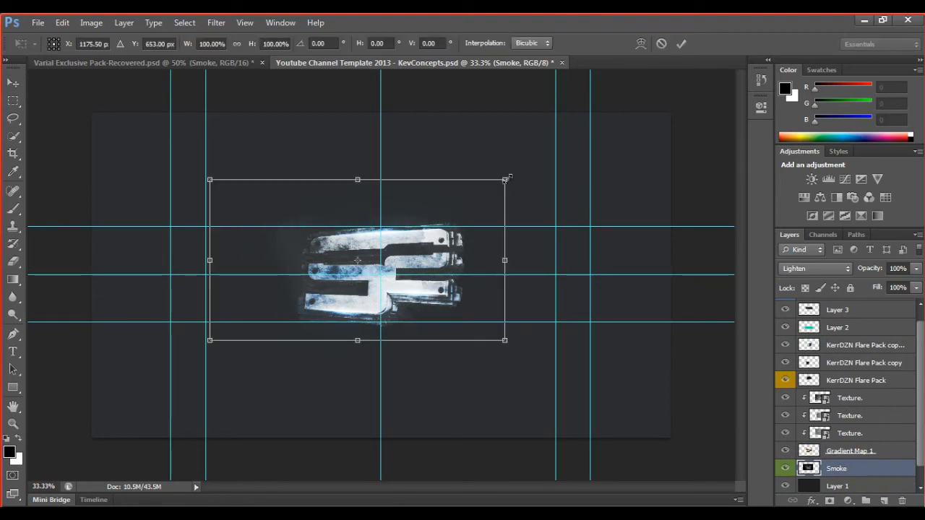
drag(579, 147, 583, 141)
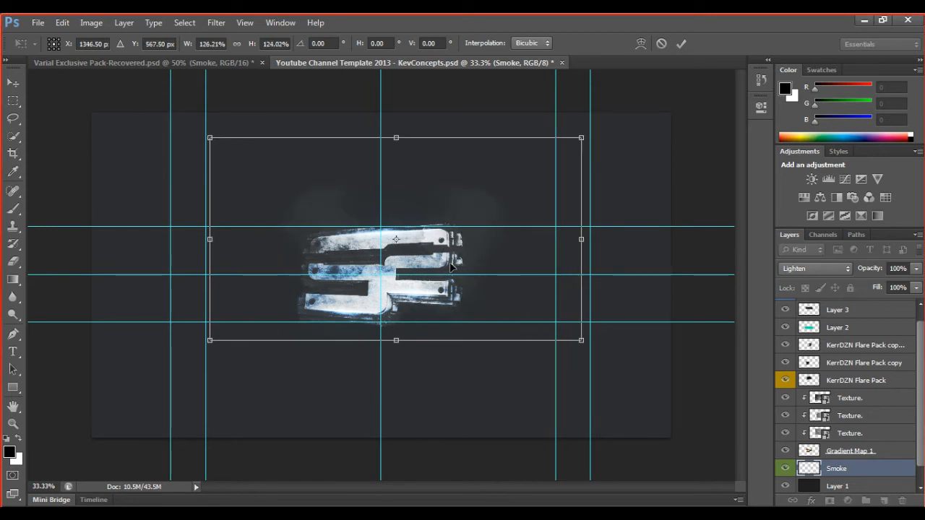
drag(444, 271, 416, 291)
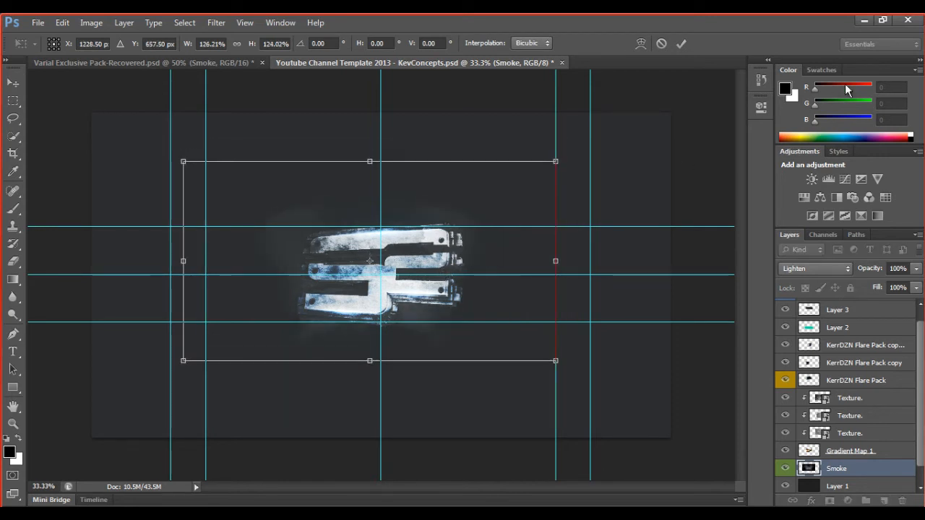
click(682, 44)
click(916, 268)
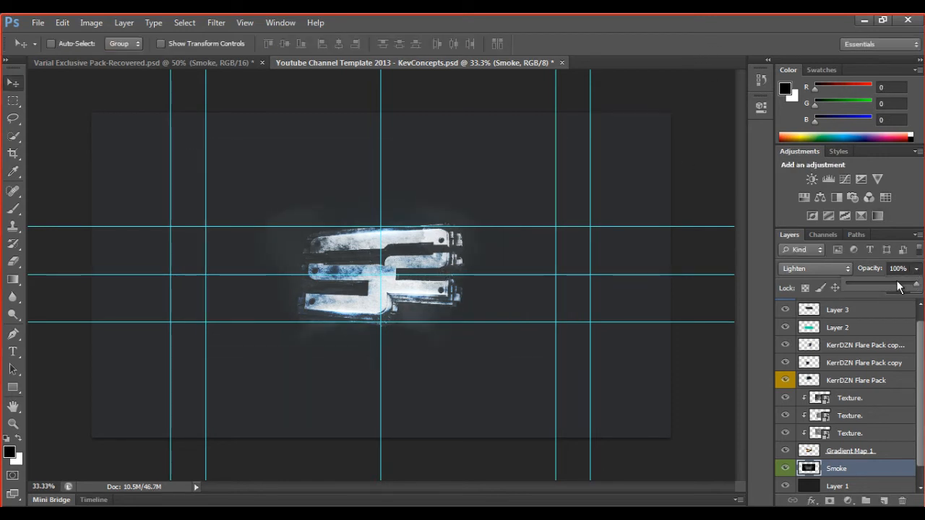
drag(898, 288, 896, 288)
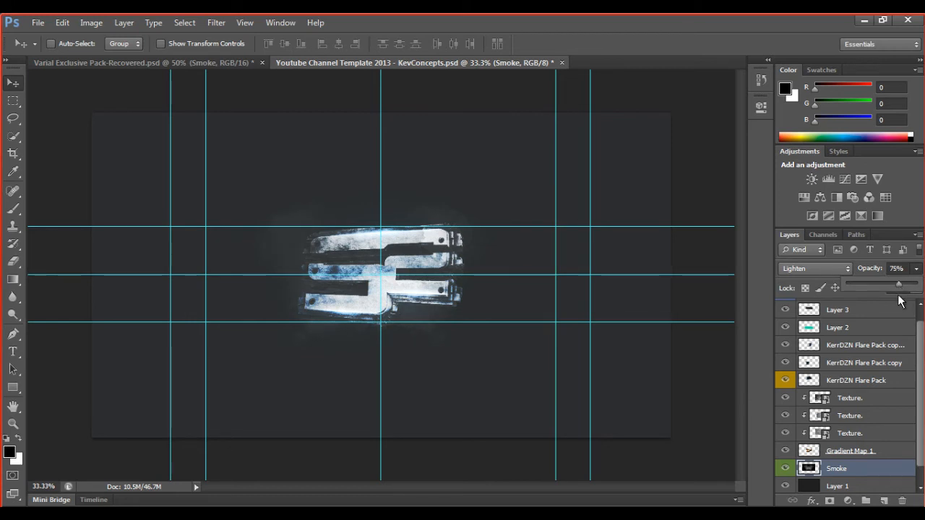
Step: Duplicate the smoke, move the copy to the banner's left side and set its opacity to 48%
click(866, 469)
key(ctrl+j)
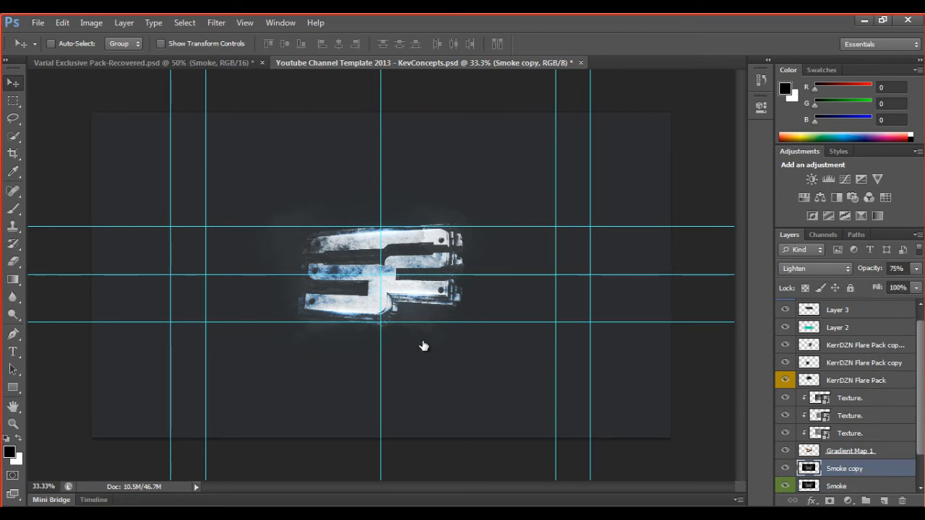
key(ctrl+t)
drag(438, 325, 319, 289)
key(Return)
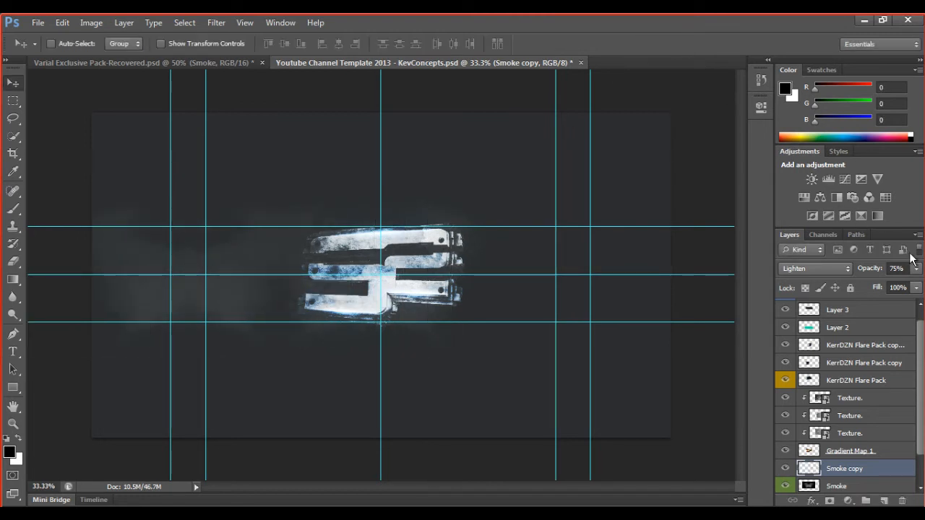
click(915, 268)
drag(902, 289, 892, 288)
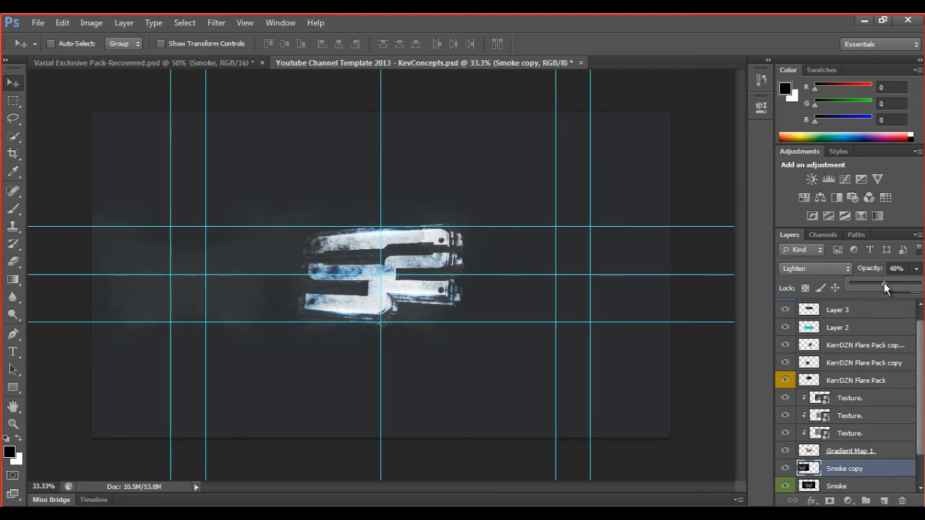
click(919, 270)
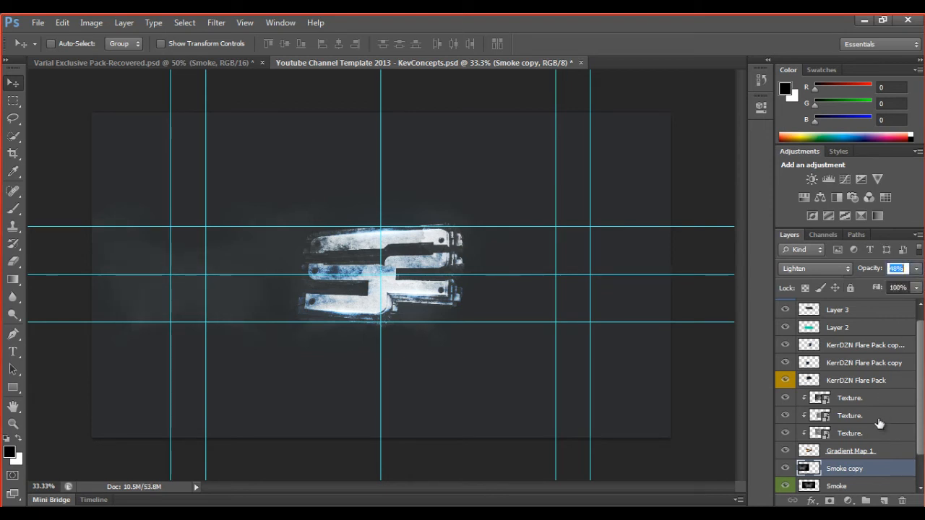
Step: Duplicate the faded smoke copy and move it to the logo's right side at X 1843.5 px, Y 657.5 px
key(ctrl+j)
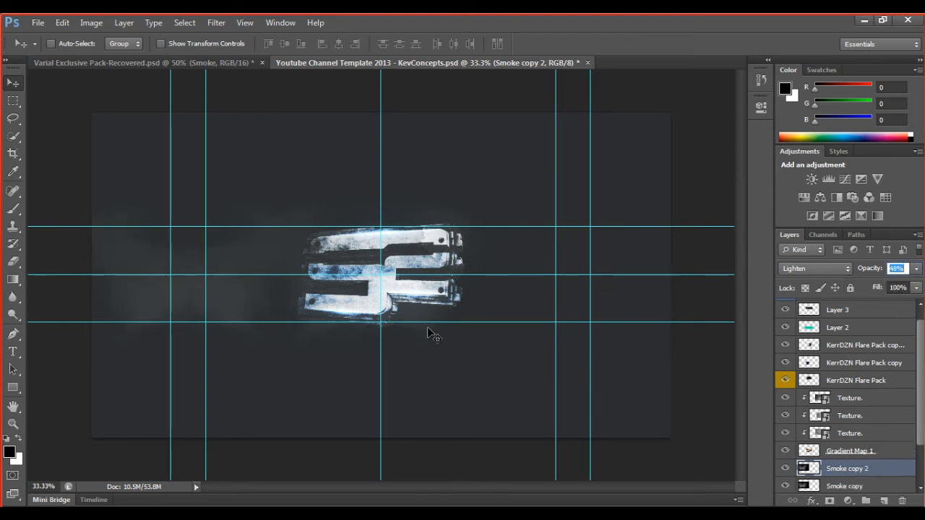
key(ctrl+t)
drag(285, 279, 600, 305)
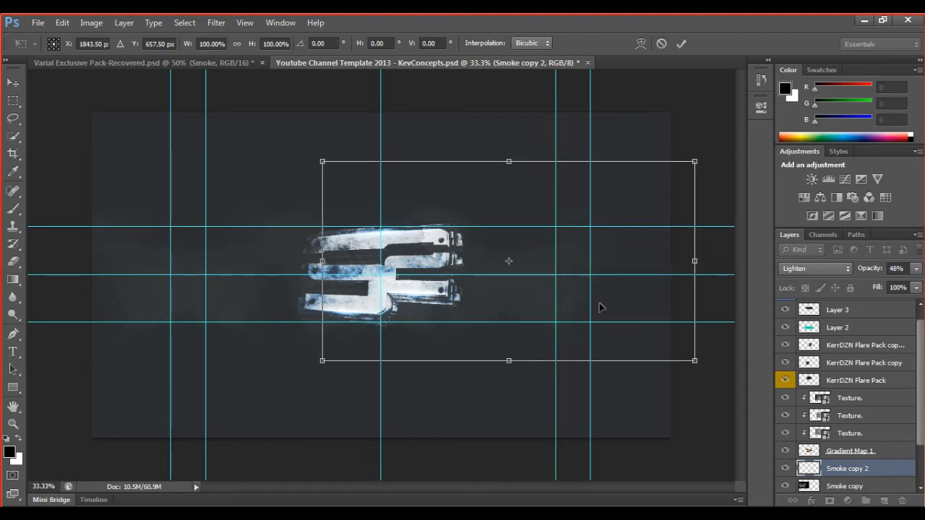
click(681, 44)
Step: Return to the Varial Exclusive Pack document, hide the Smoke layer and collapse the Smoke group
click(111, 65)
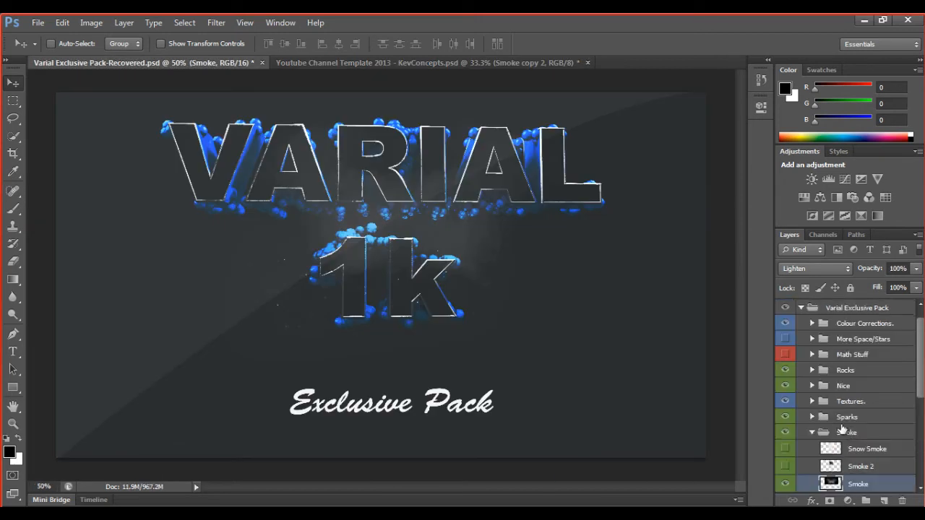
click(786, 484)
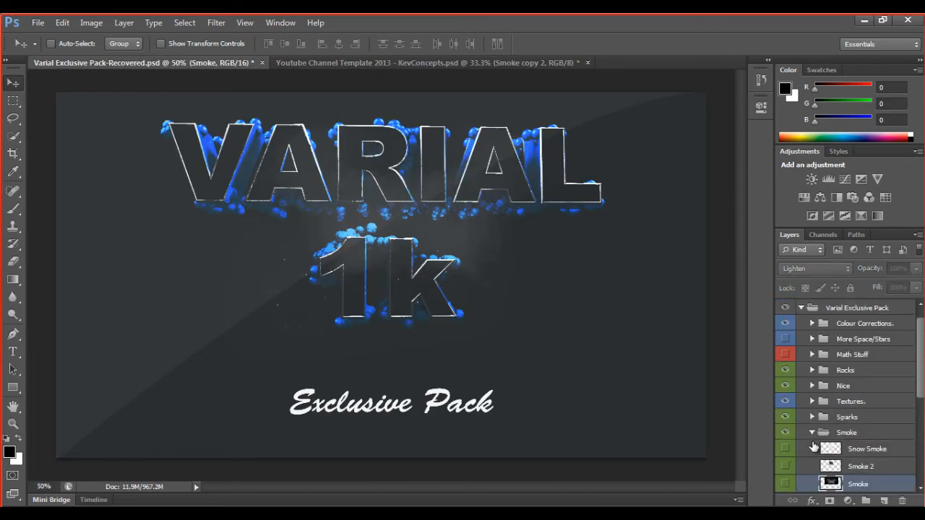
click(811, 432)
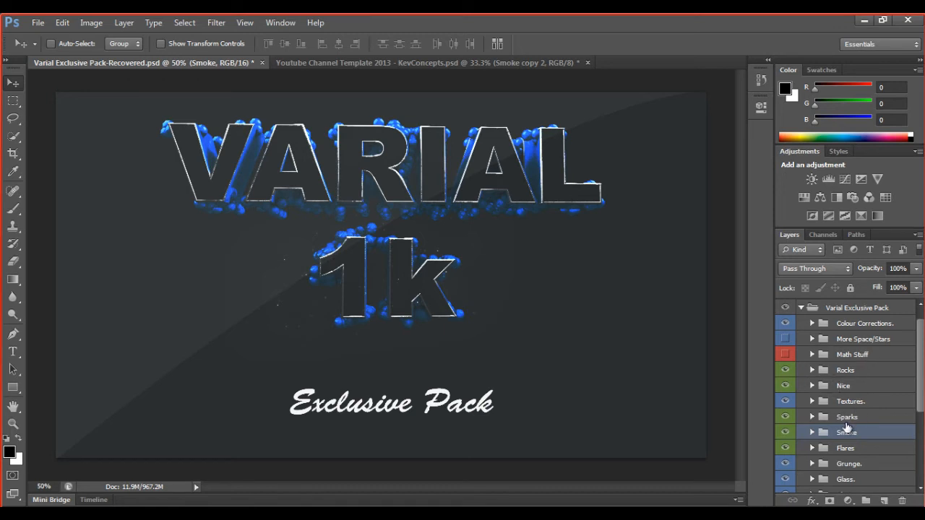
Step: Show glass layer 3 in the pack's Glass group and copy it into the YouTube banner at the logo's left edge
scroll(848, 473, down, 1)
scroll(848, 473, down, 1)
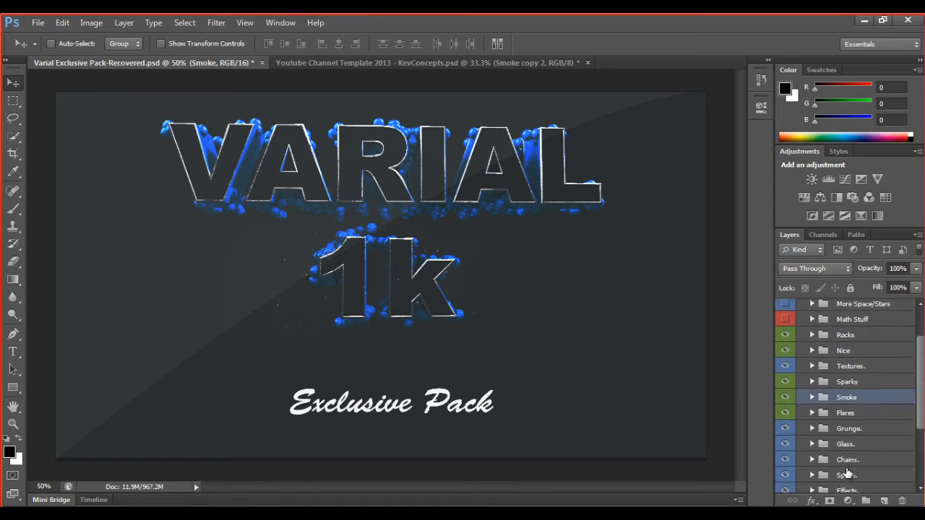
click(812, 444)
scroll(813, 470, down, 2)
click(786, 461)
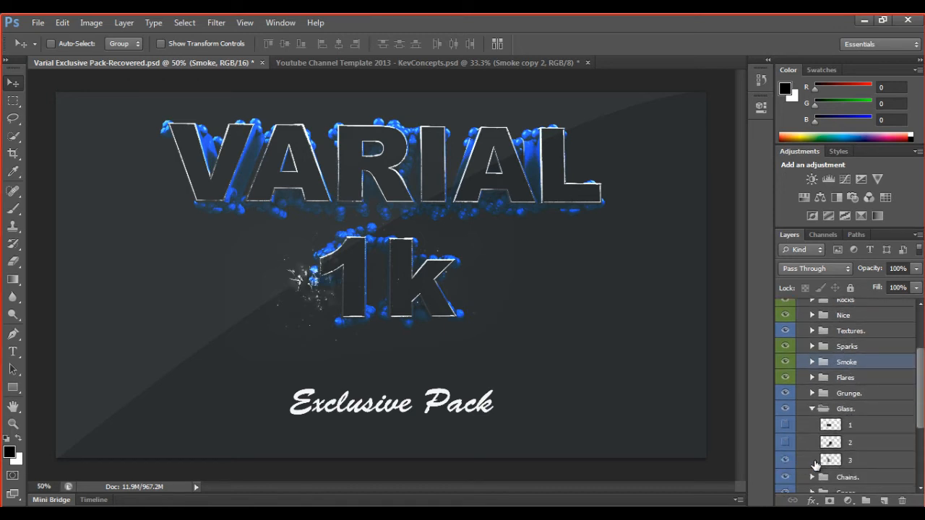
click(820, 461)
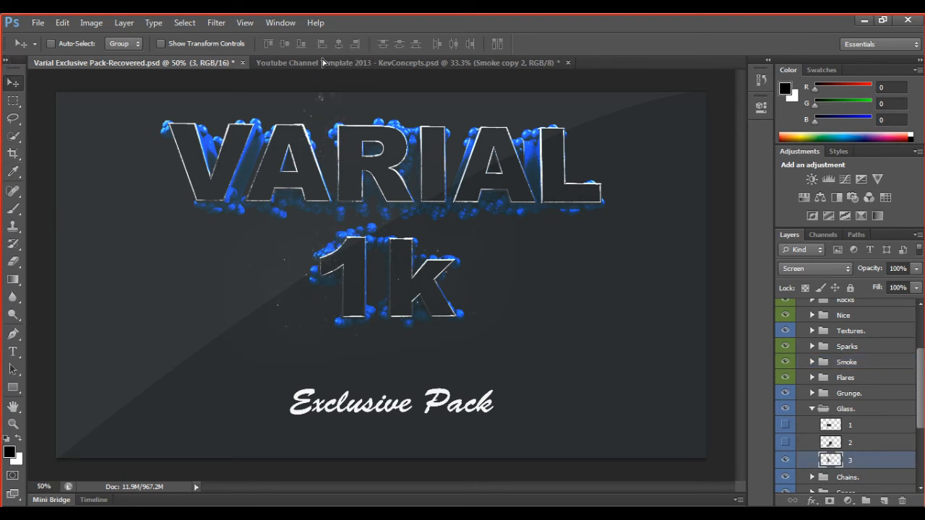
drag(323, 63, 292, 267)
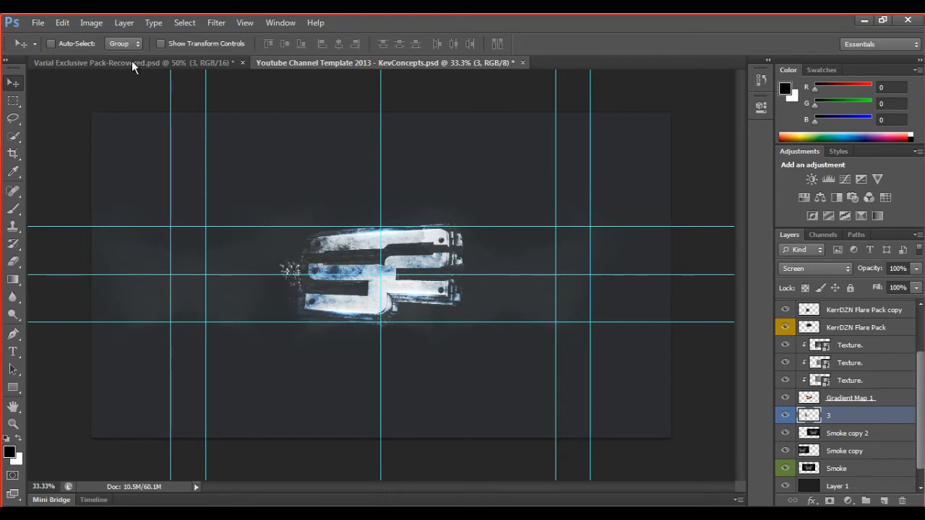
drag(859, 375, 856, 354)
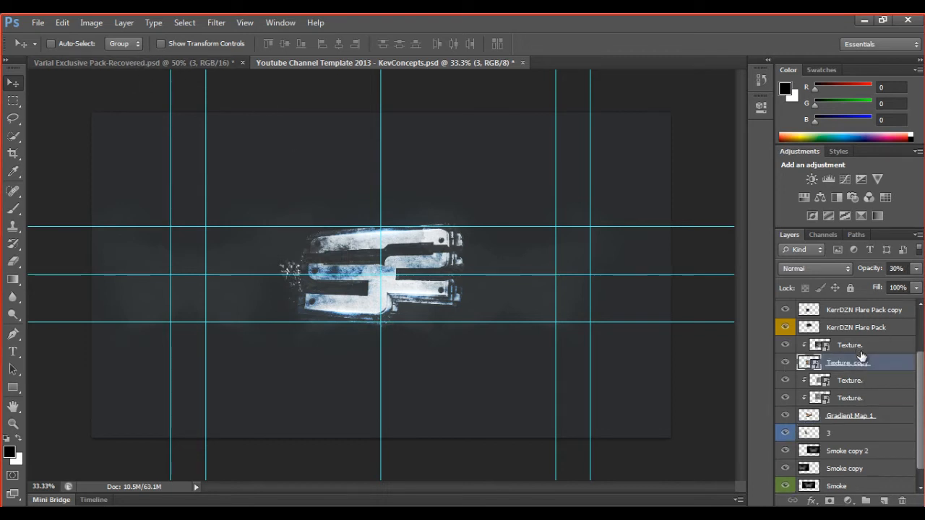
click(62, 22)
click(98, 26)
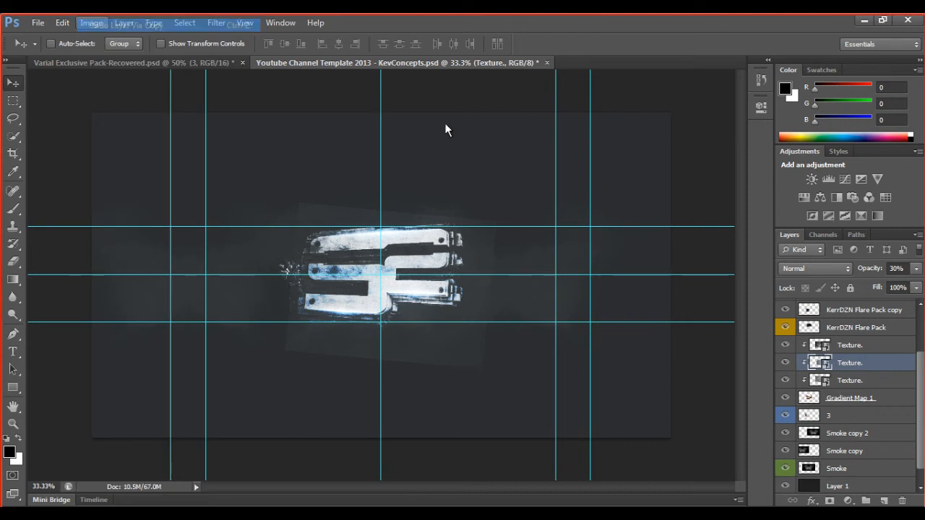
Step: Duplicate glass layer 3, flip the copy horizontally and place it at the logo's right edge at X 1713 px, Y 675.5 px
click(843, 417)
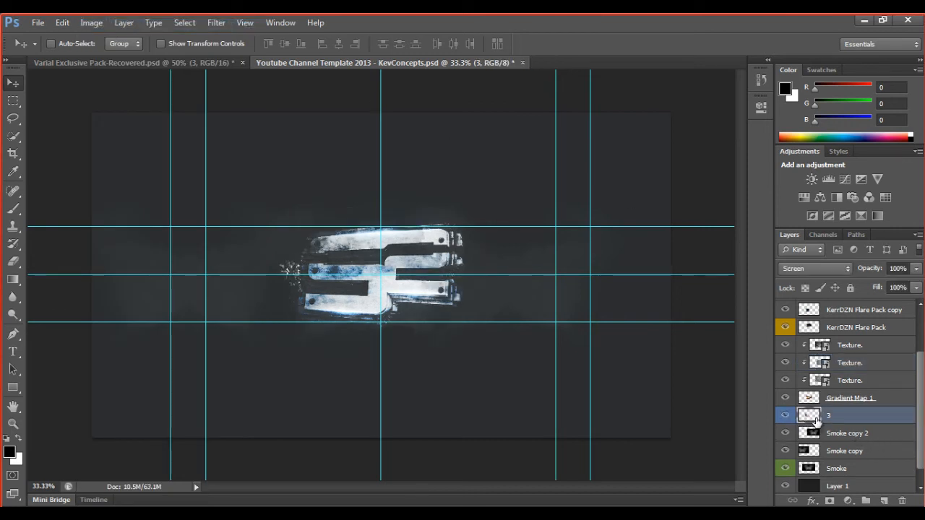
key(ctrl+j)
key(t)
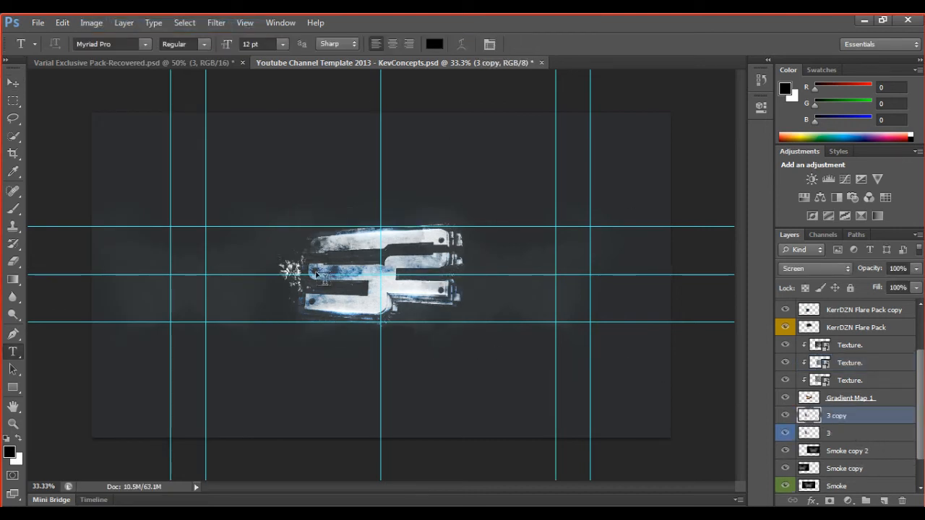
click(12, 83)
key(ctrl+t)
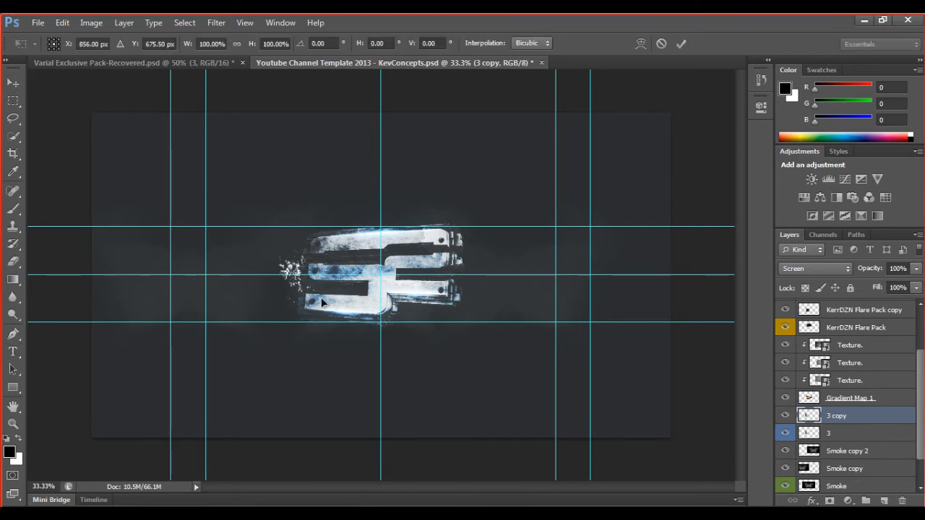
right_click(329, 310)
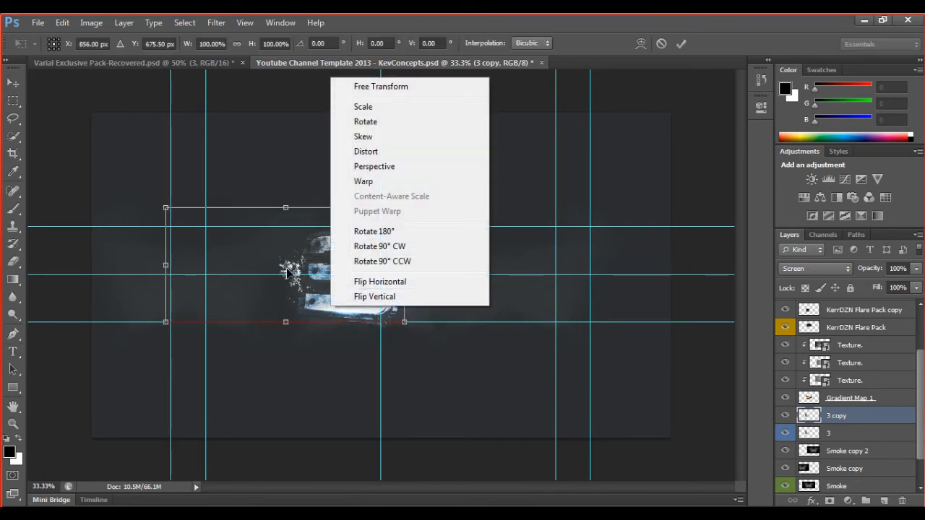
right_click(287, 269)
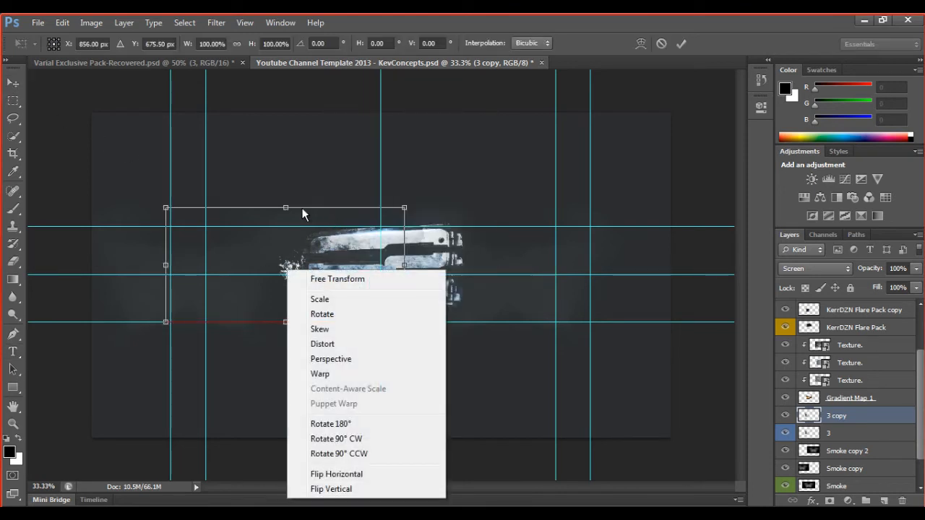
click(369, 477)
drag(396, 318, 546, 322)
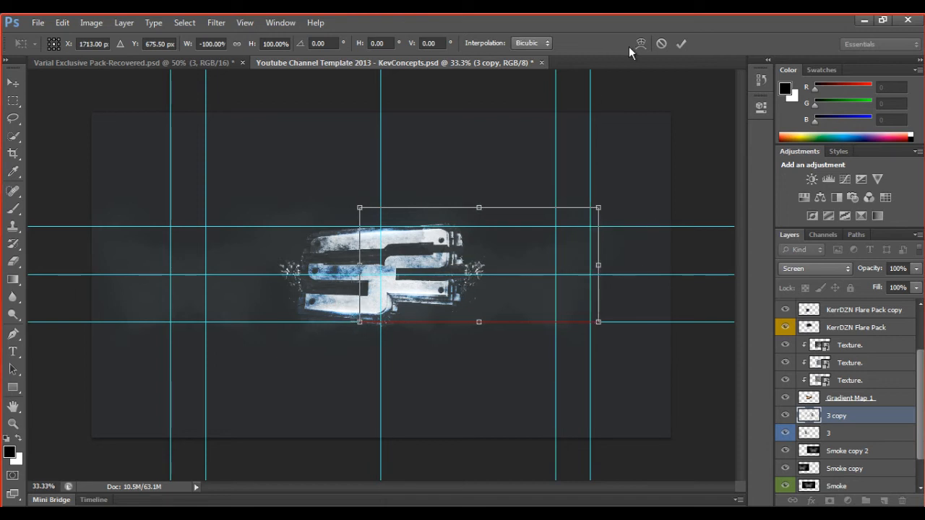
click(679, 45)
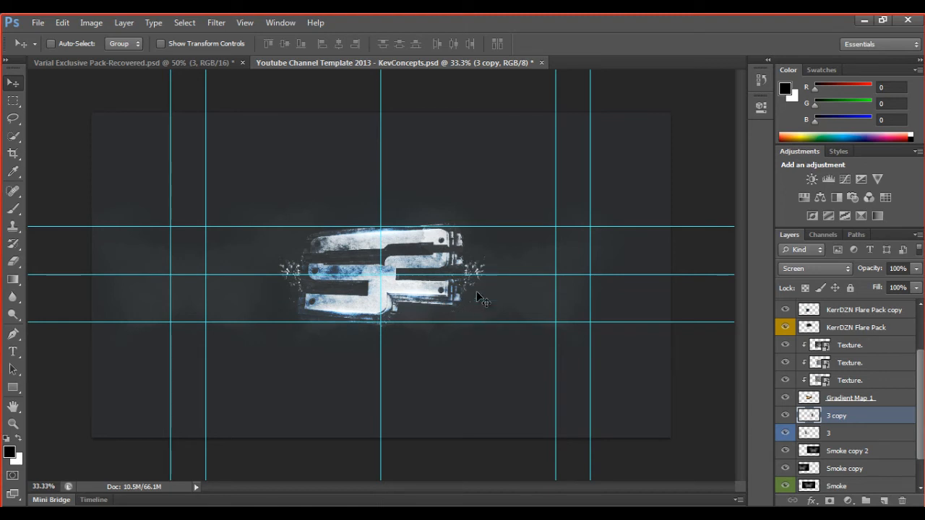
Step: Lower the opacity of both glass layers, 3 and 3 copy, to 26%
shift+click(852, 434)
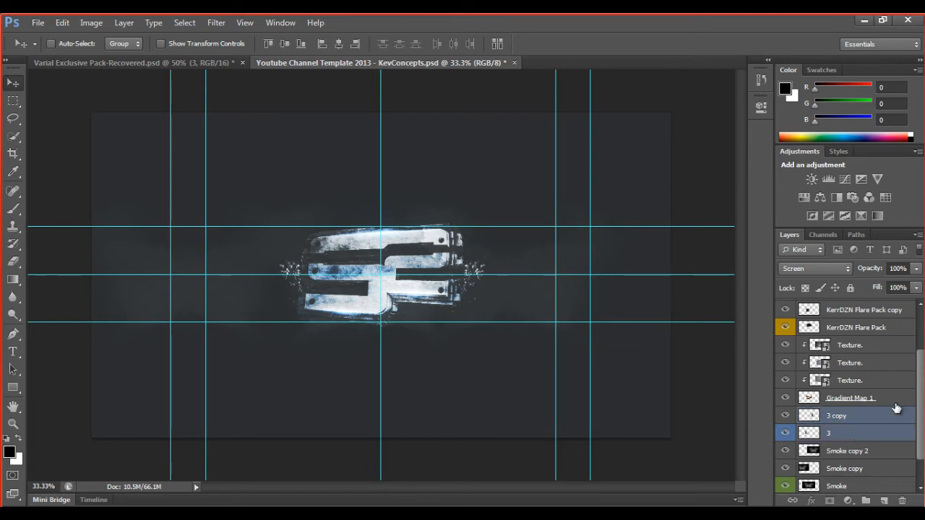
click(916, 268)
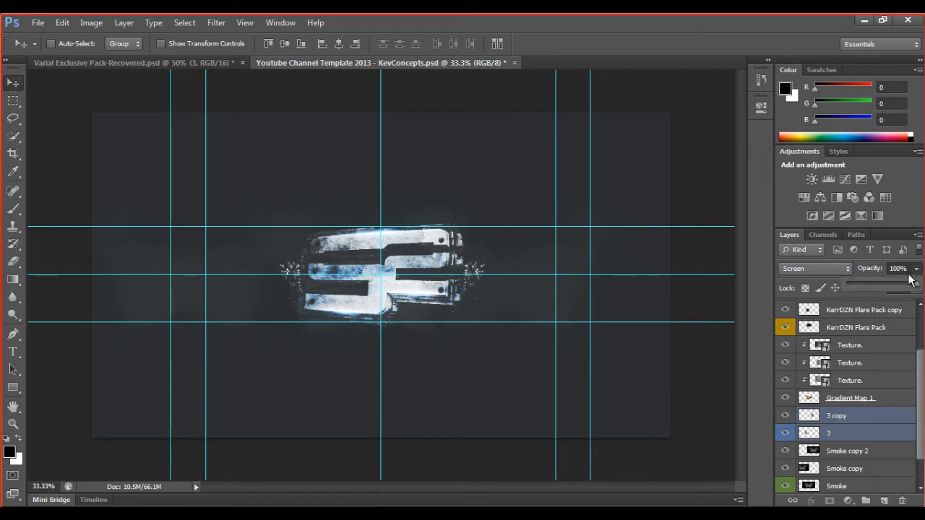
drag(915, 283, 885, 283)
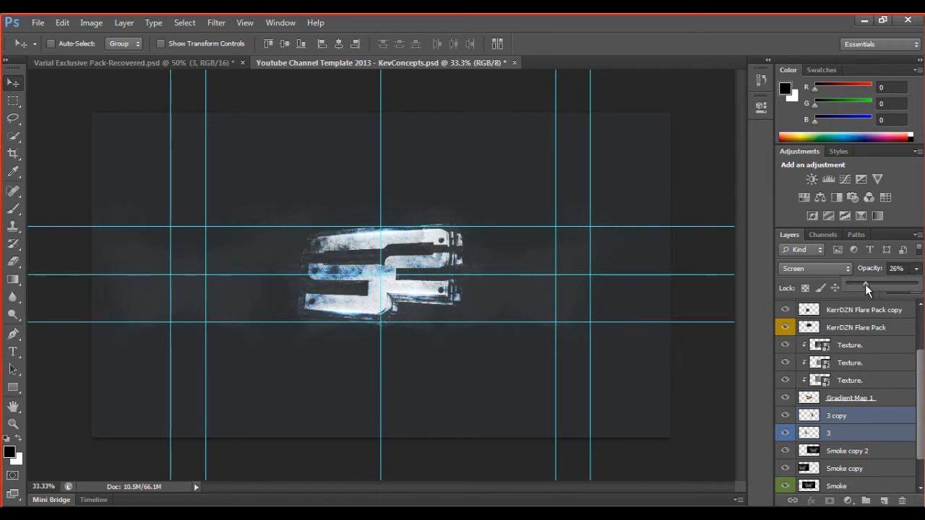
click(864, 419)
click(863, 419)
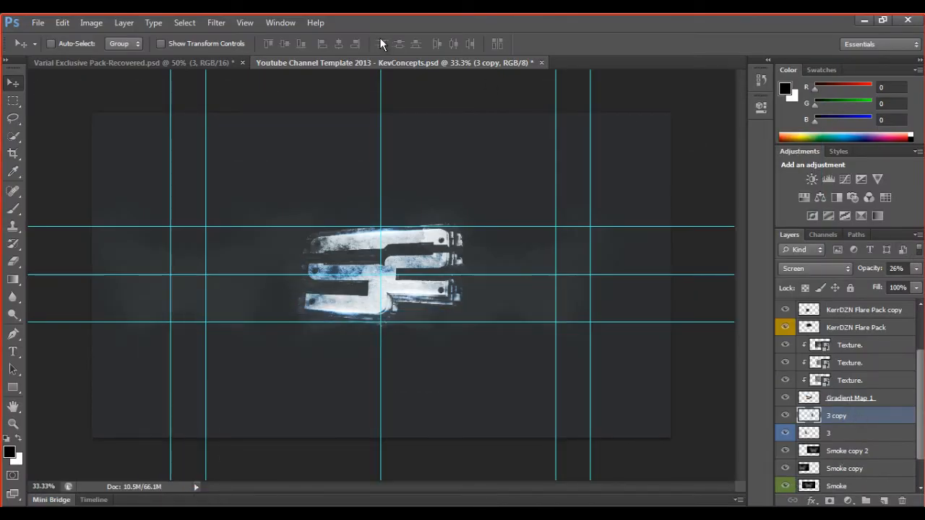
Step: Return to the Varial Exclusive Pack document, hide glass layer 3 and collapse the Glass group
click(160, 63)
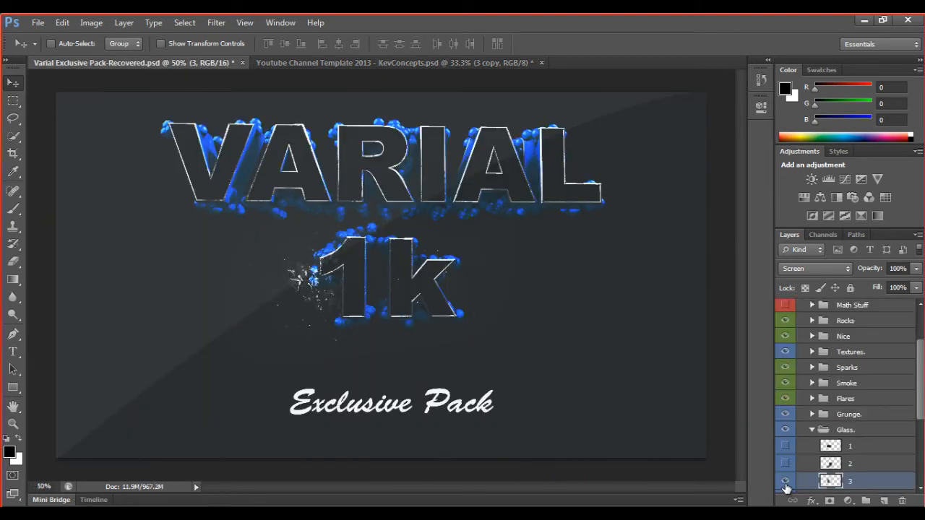
click(785, 444)
click(811, 431)
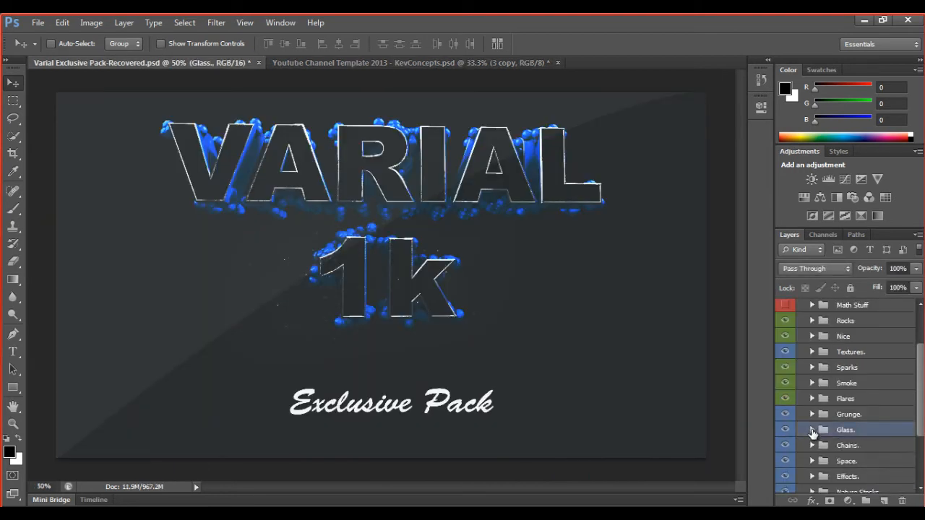
Step: Expand the pack's Space group and preview its individual Space layers for one that suits the logo
click(811, 443)
scroll(780, 452, down, 2)
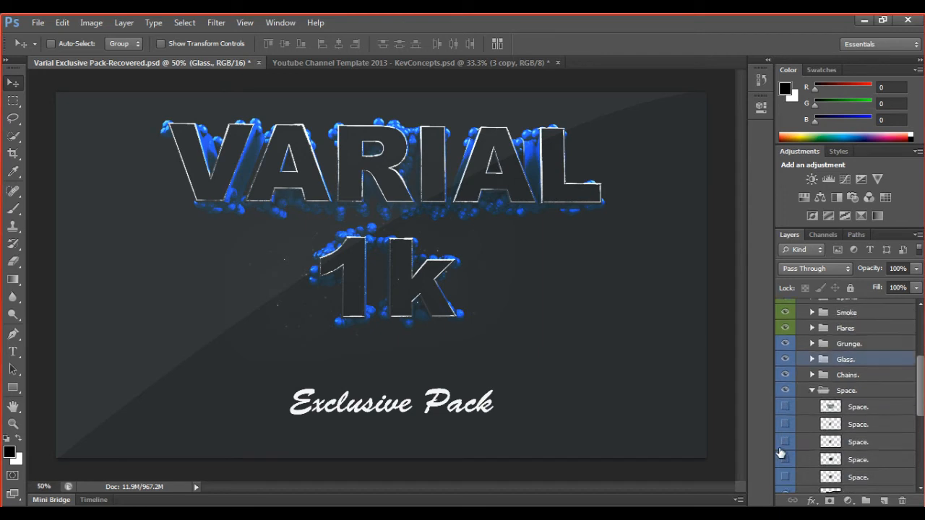
click(848, 456)
click(784, 441)
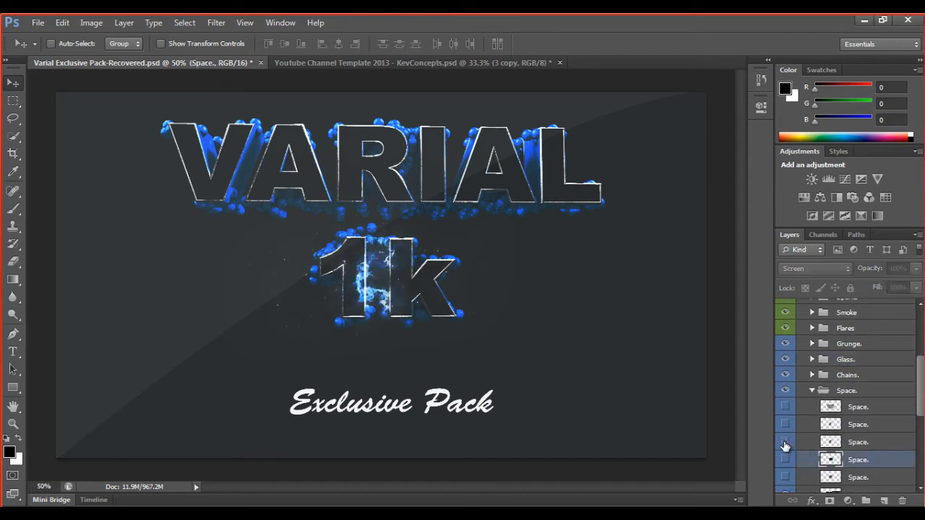
click(785, 460)
click(784, 477)
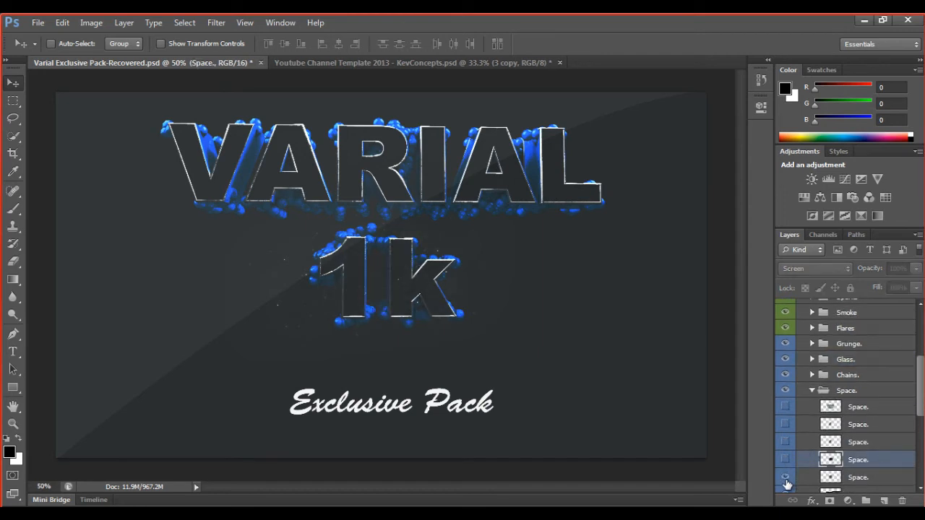
click(785, 478)
scroll(785, 480, down, 3)
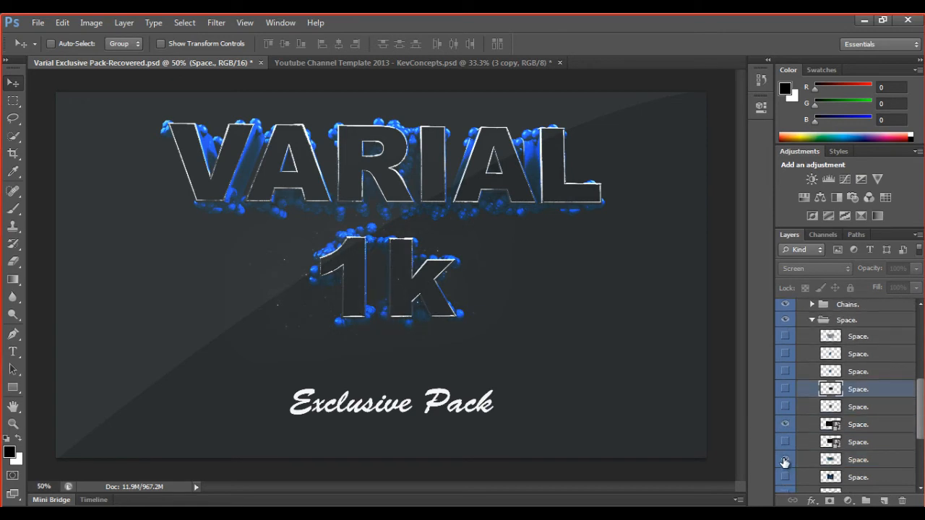
Step: Show the wide blue Space layer below the two smart objects and copy it into the banner beneath the logo layer
click(785, 461)
click(852, 459)
drag(352, 263, 412, 287)
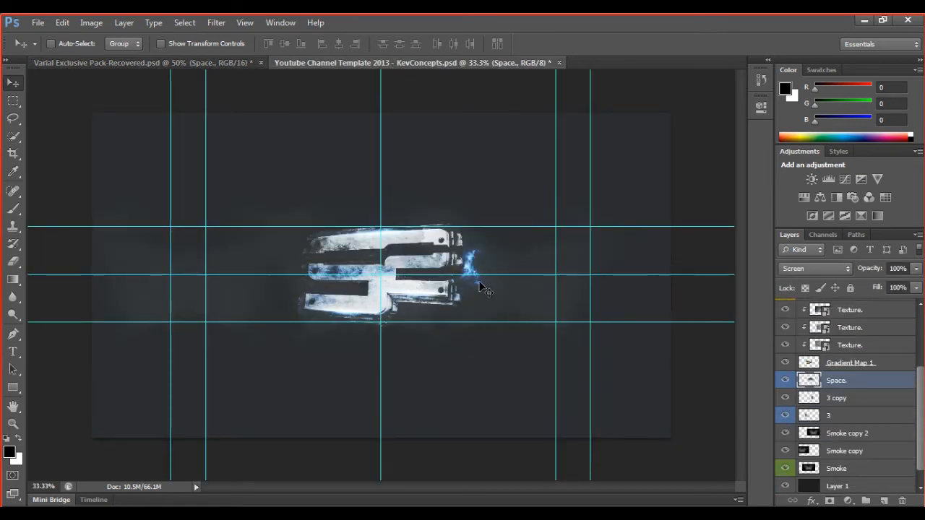
drag(479, 283, 547, 278)
Step: Enlarge the Space layer to about 158% behind the logo at X 1251 px, Y 759.5 px, and set its opacity to 31%
key(ctrl+t)
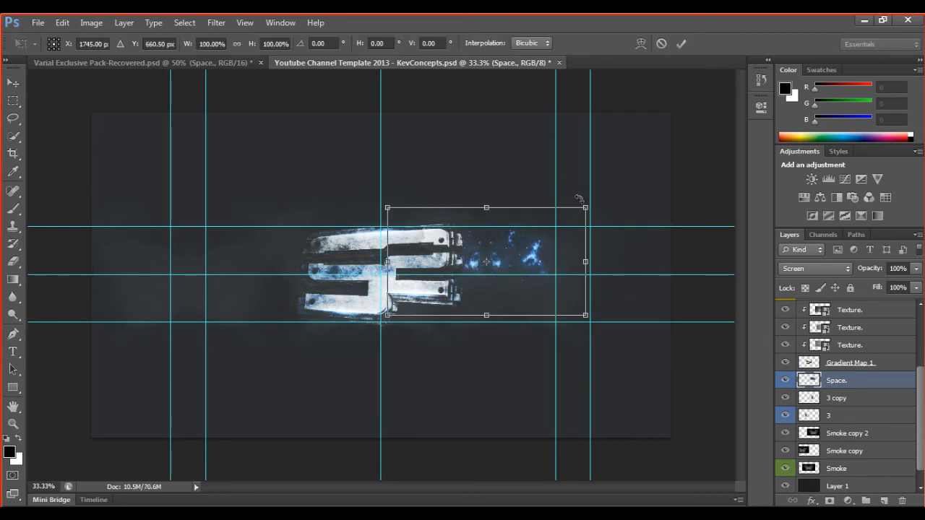
drag(585, 208, 698, 145)
drag(631, 216, 462, 270)
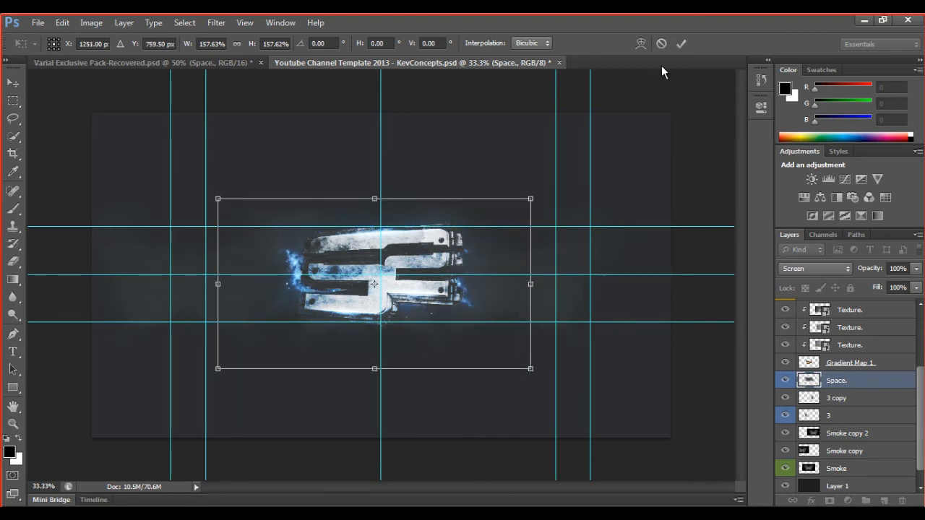
click(680, 44)
click(915, 268)
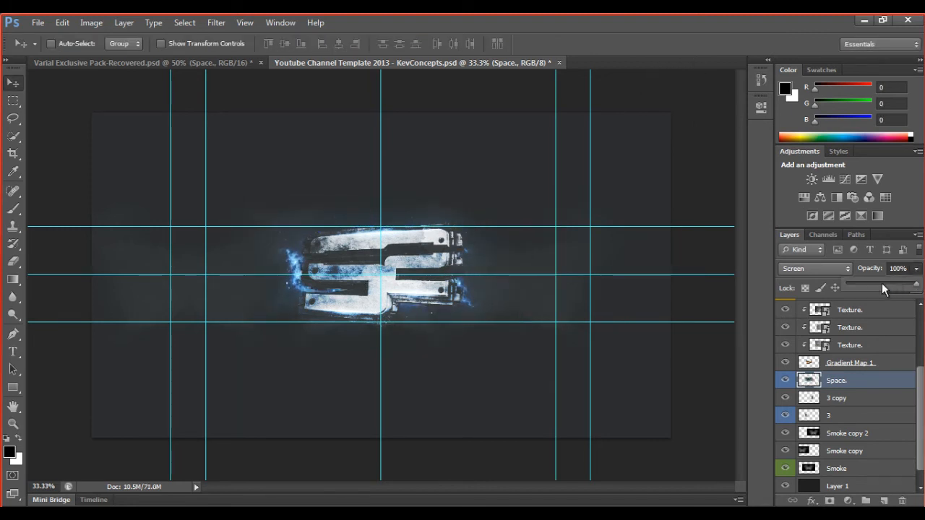
click(882, 283)
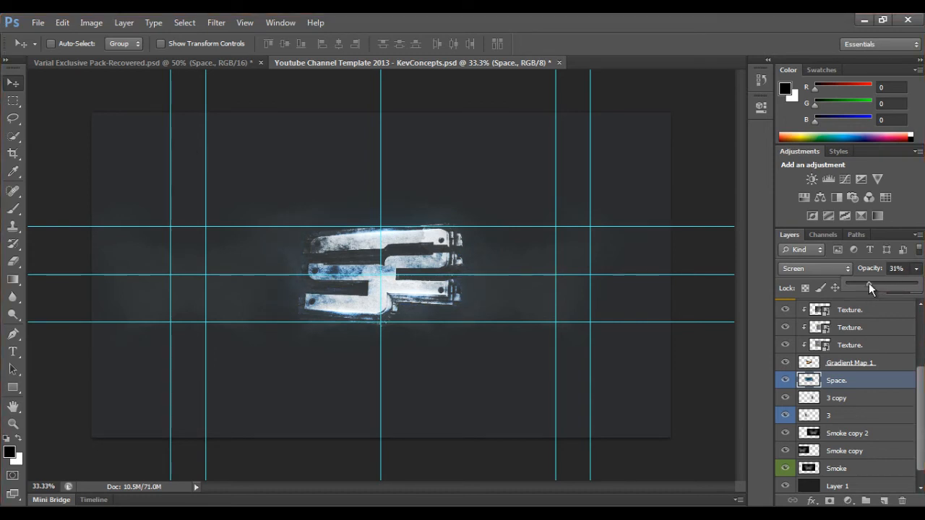
click(871, 379)
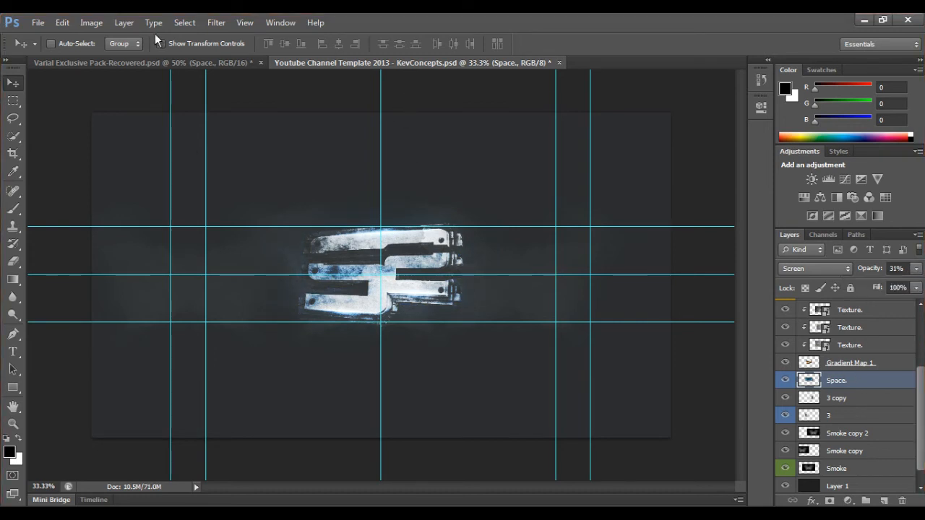
Step: Hide the used Space layer in the Varial pack and copy the upper Space smart object into the banner over the logo
click(152, 61)
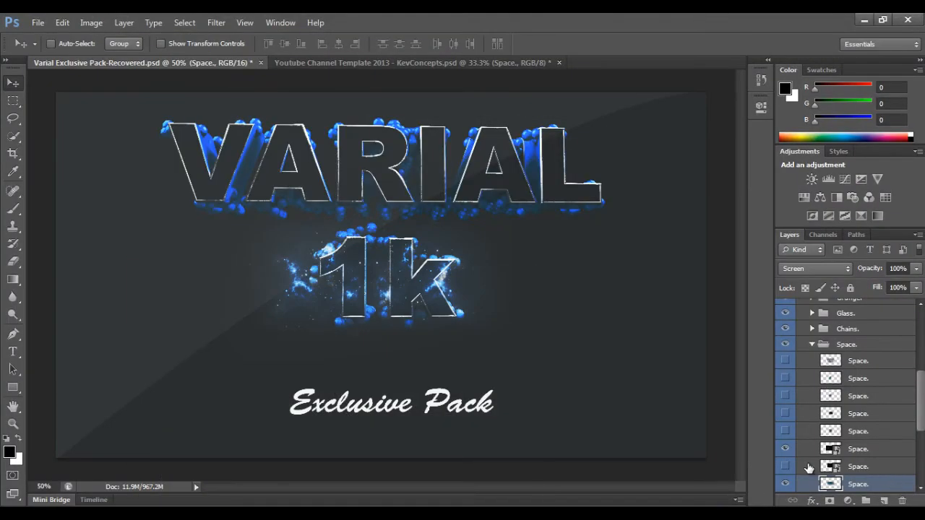
click(785, 484)
click(785, 449)
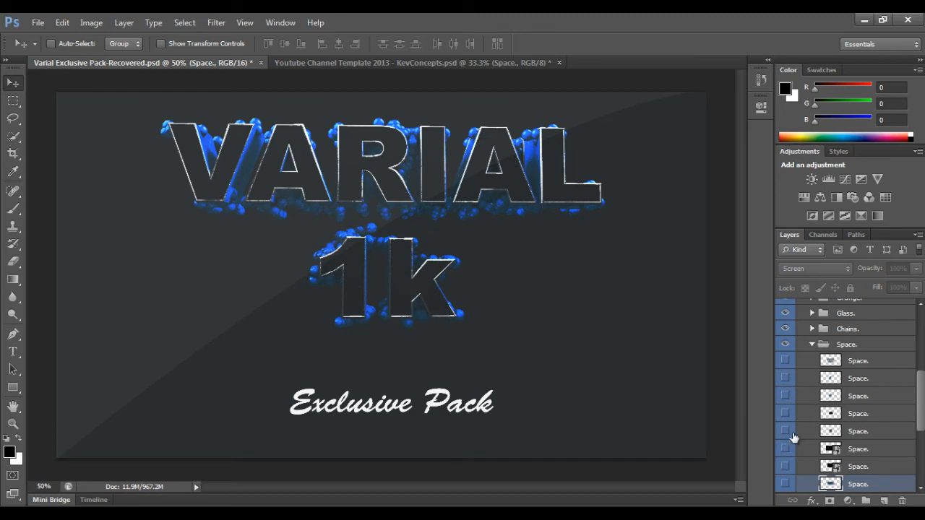
click(785, 449)
click(854, 457)
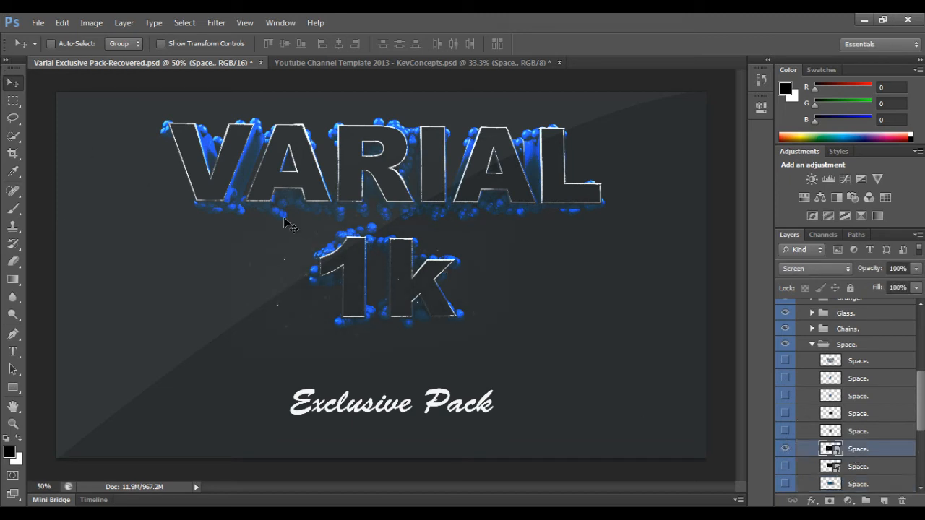
drag(379, 213, 421, 279)
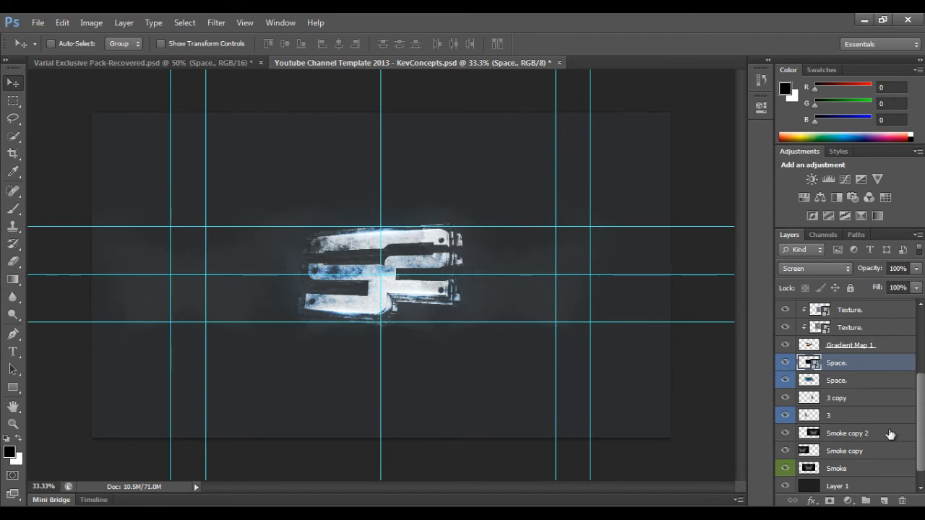
Step: Move the Space smart object above the three Texture layers and duplicate it slightly offset over the logo
drag(840, 371, 864, 333)
drag(415, 298, 439, 297)
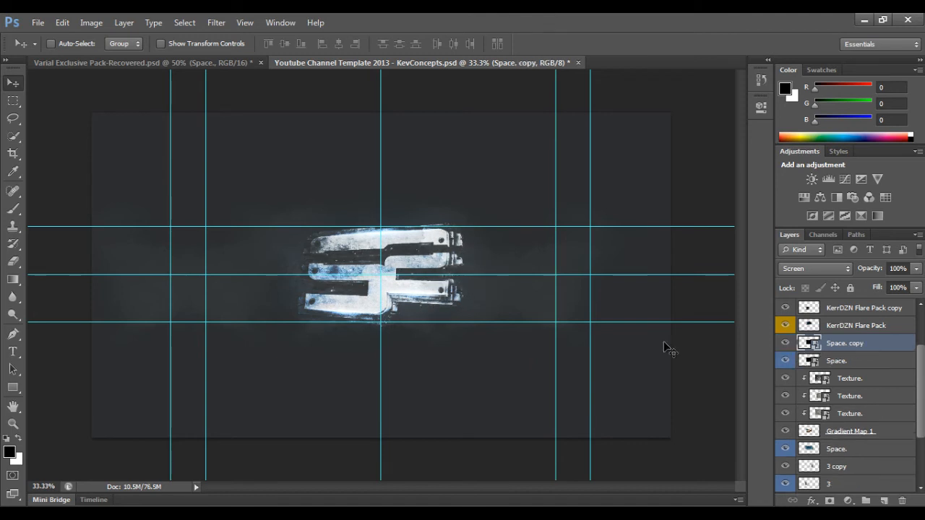
Step: Enlarge both Space smart objects together, reposition them around the logo, and set their opacity to 60%
shift+click(851, 362)
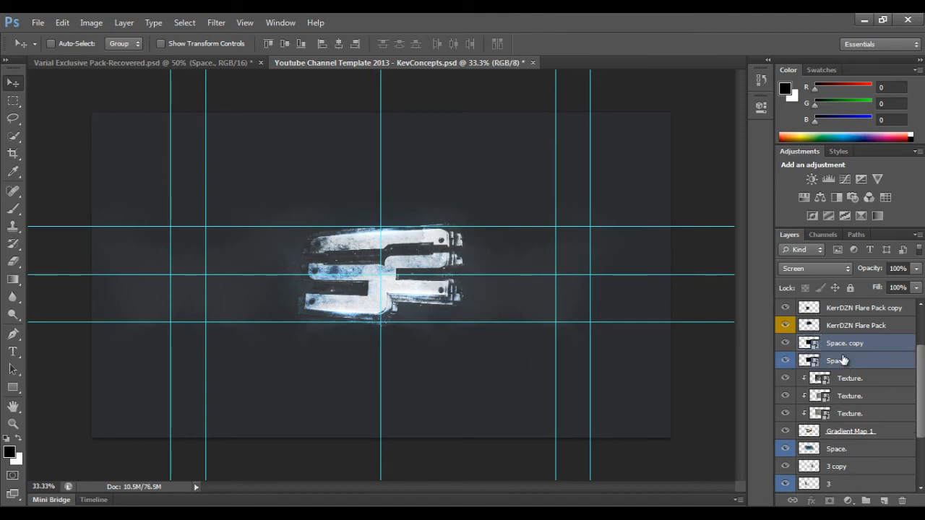
key(ctrl+t)
drag(504, 213, 592, 166)
drag(461, 252, 446, 253)
click(680, 45)
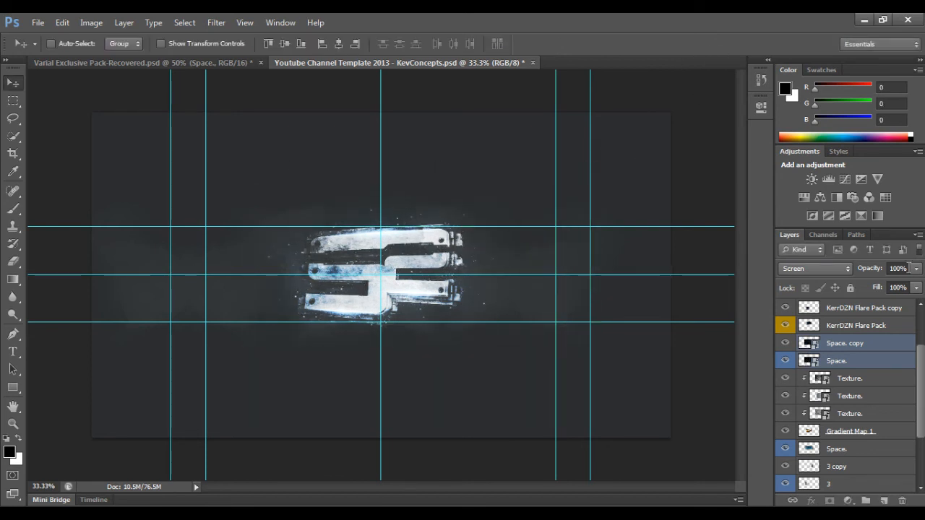
click(915, 268)
drag(912, 284, 895, 287)
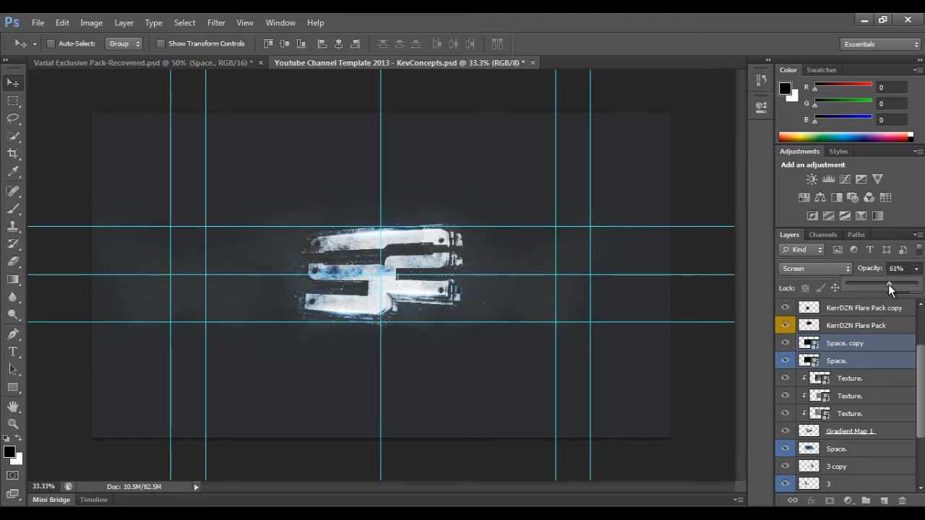
click(879, 345)
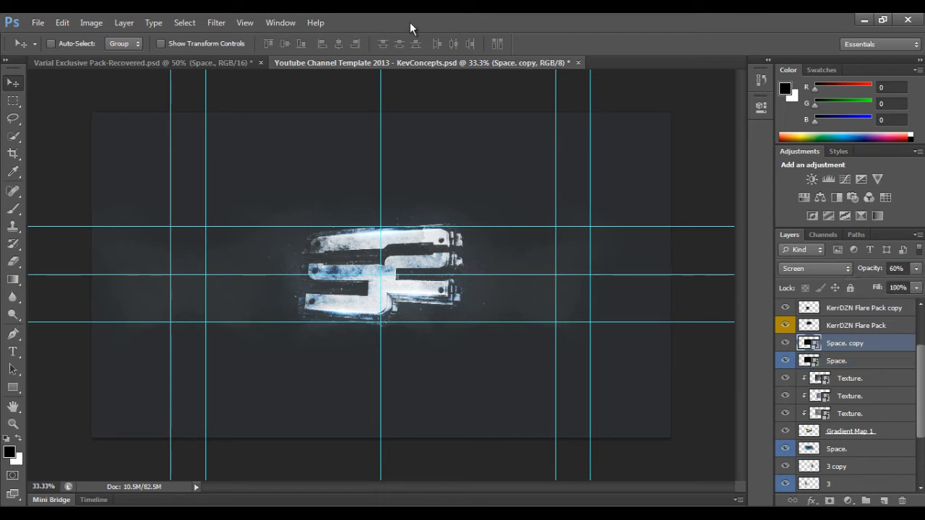
Step: Return to the Varial pack document, then collapse and hide its Space group
click(138, 62)
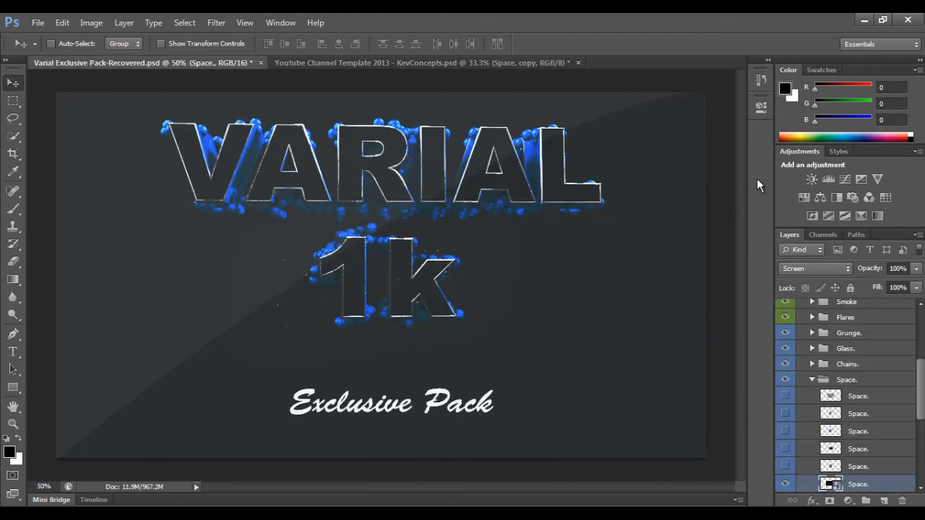
click(811, 379)
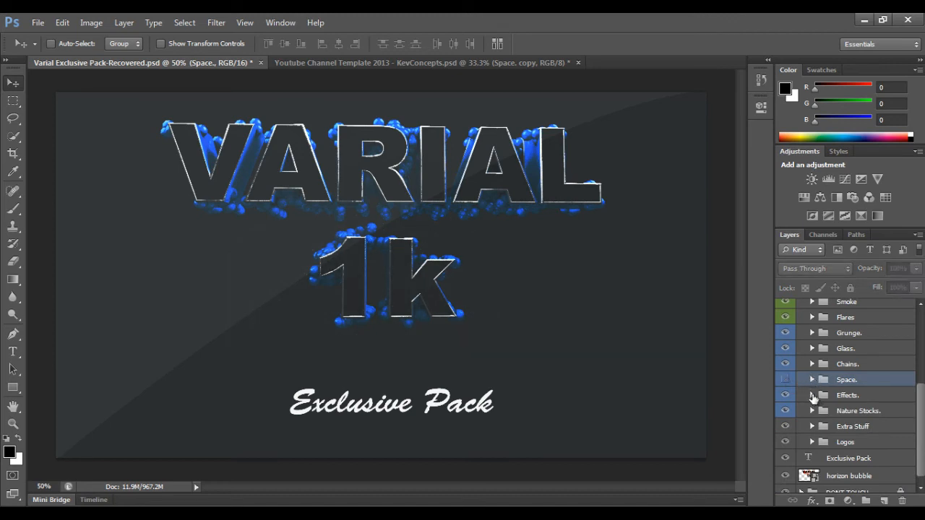
Step: Expand the pack's Logos group, preview its individual logo layers one after another, and collapse the group again
click(809, 446)
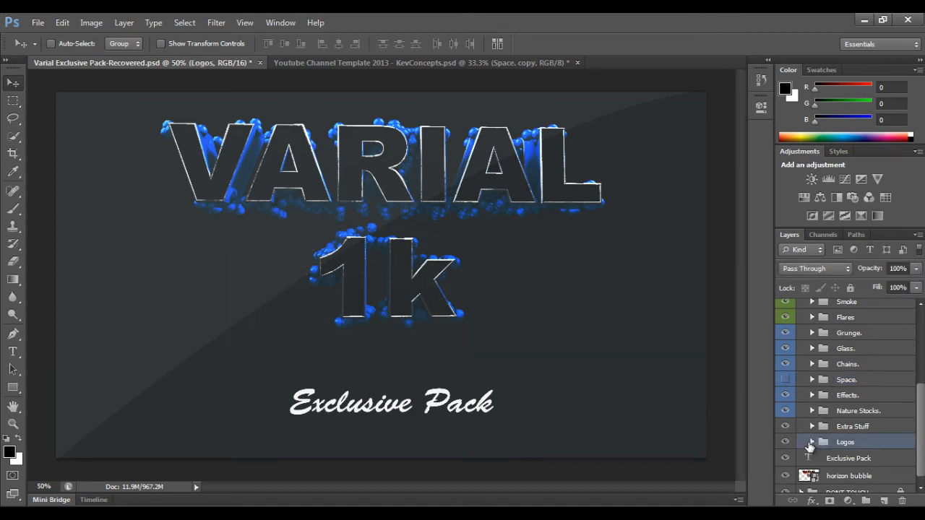
click(811, 442)
click(812, 442)
click(811, 443)
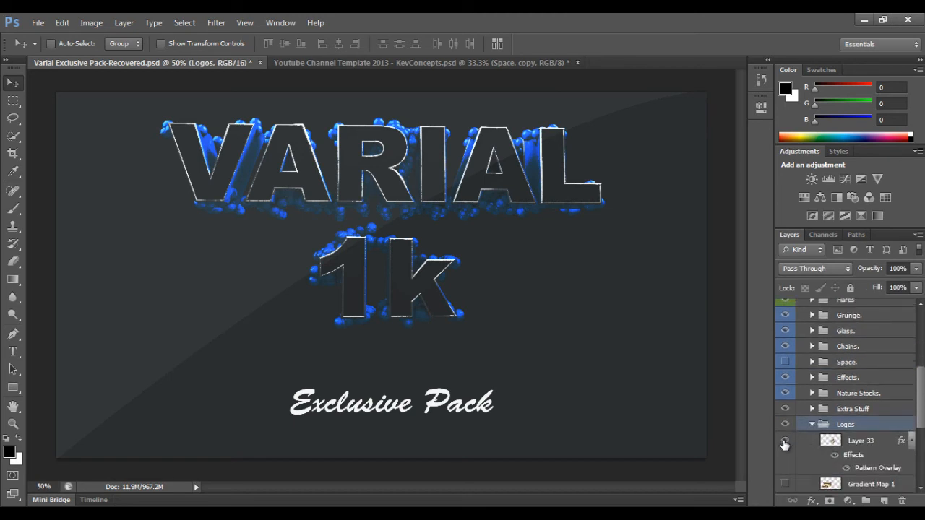
click(784, 442)
click(784, 442)
click(785, 442)
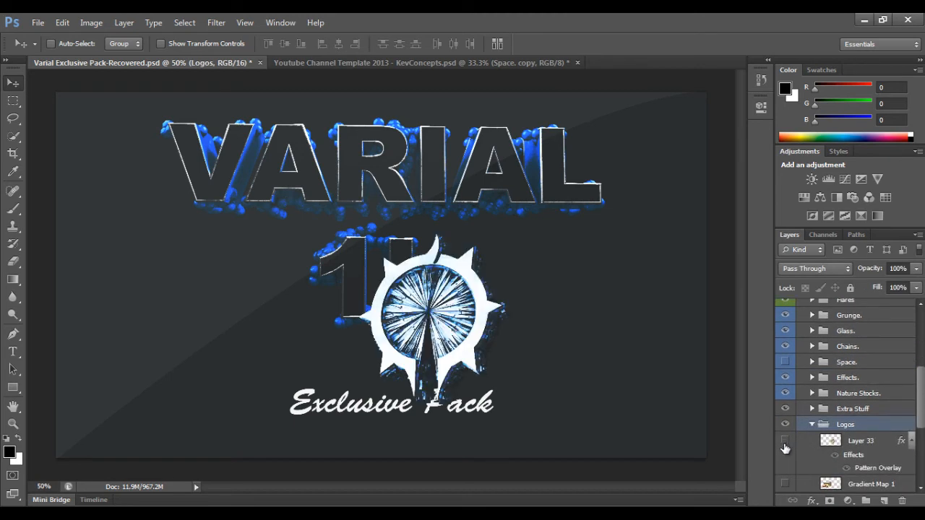
click(785, 441)
scroll(786, 459, down, 1)
click(785, 466)
click(785, 466)
scroll(786, 468, down, 2)
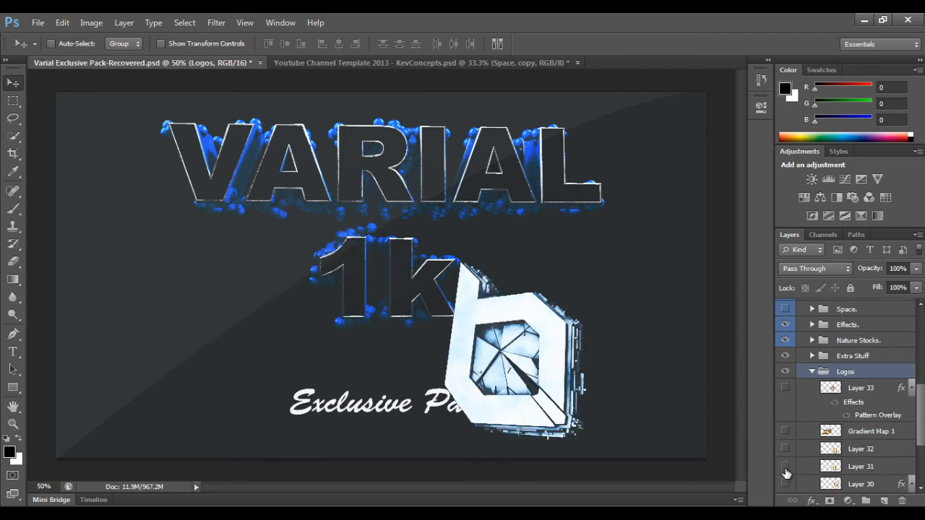
click(784, 467)
click(784, 468)
click(784, 483)
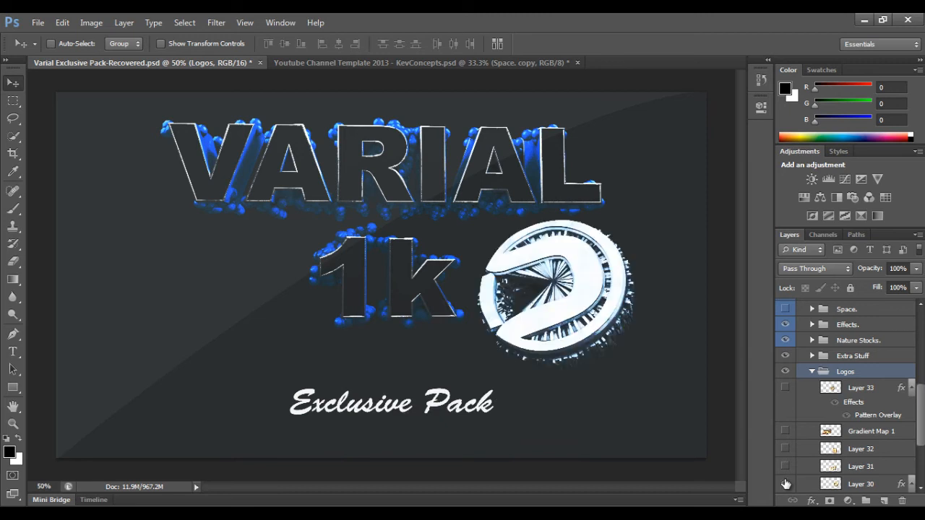
click(785, 482)
scroll(796, 456, down, 4)
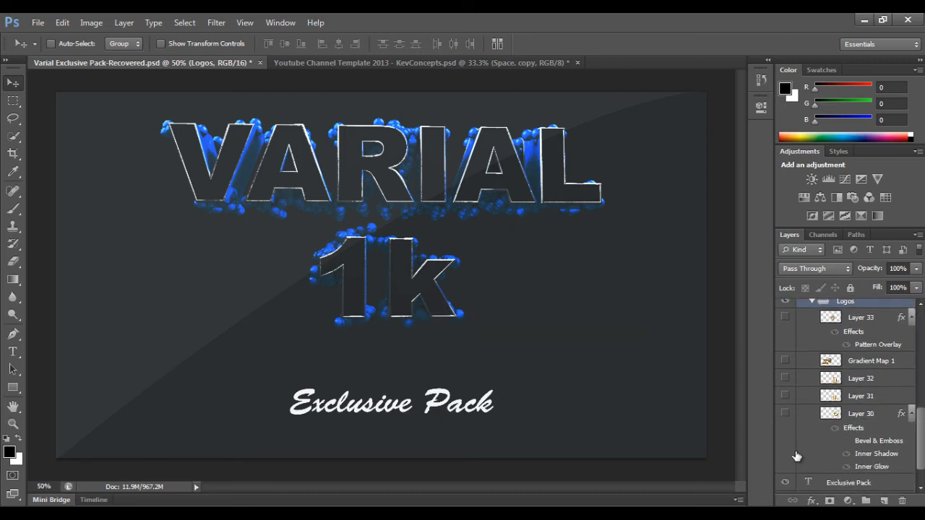
click(812, 302)
Step: Show the Lava&Ice Particles v2 layer in the pack's Rocks group and copy it into the banner
scroll(894, 357, up, 3)
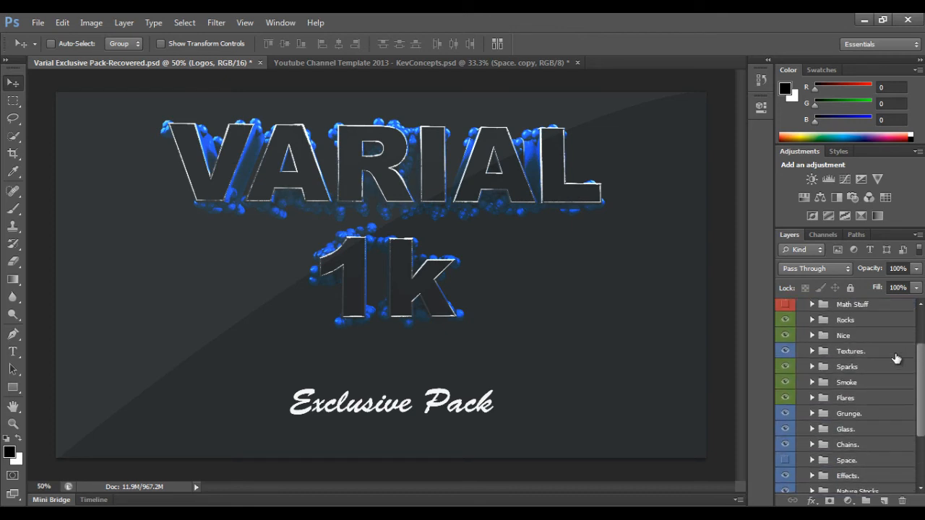
scroll(893, 357, down, 1)
click(810, 338)
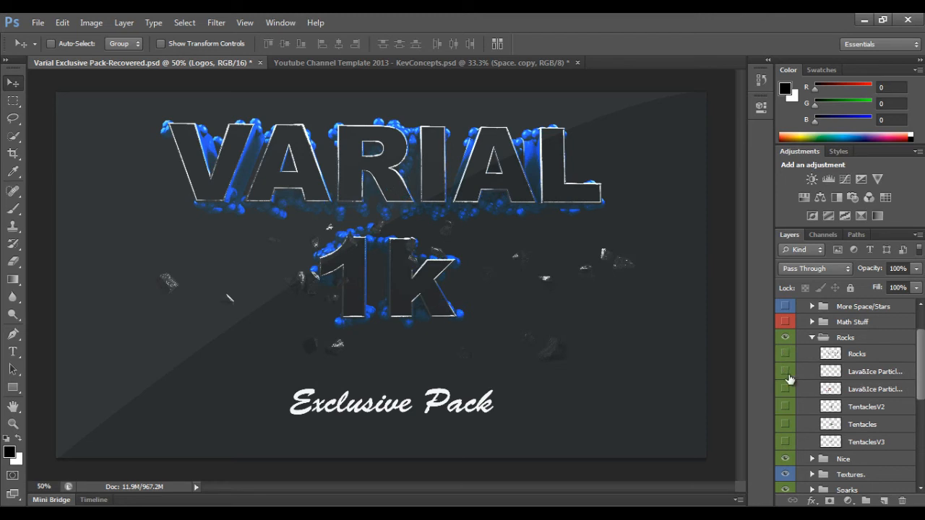
click(785, 389)
click(831, 392)
drag(427, 326, 395, 268)
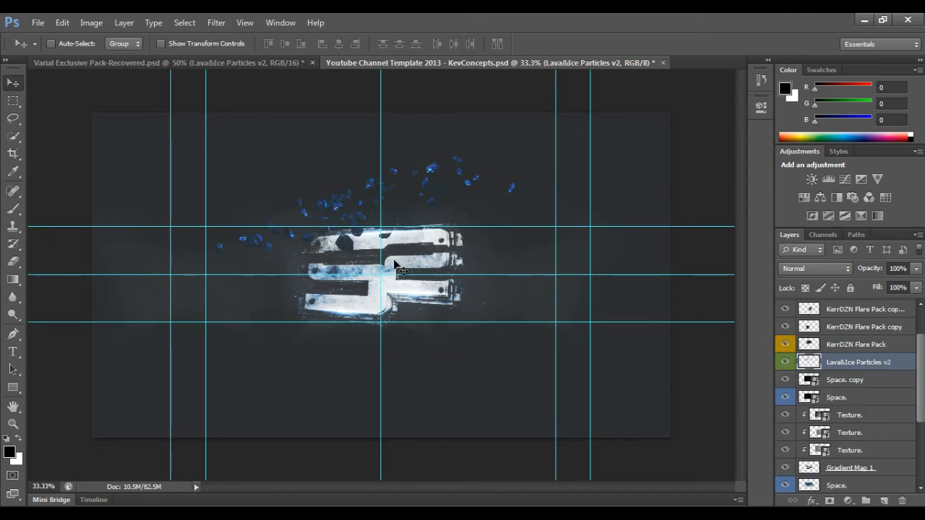
Step: Place the Lava&Ice Particles v2 layer directly beneath Gradient Map 1 and position the particles behind the logo
drag(347, 225, 343, 265)
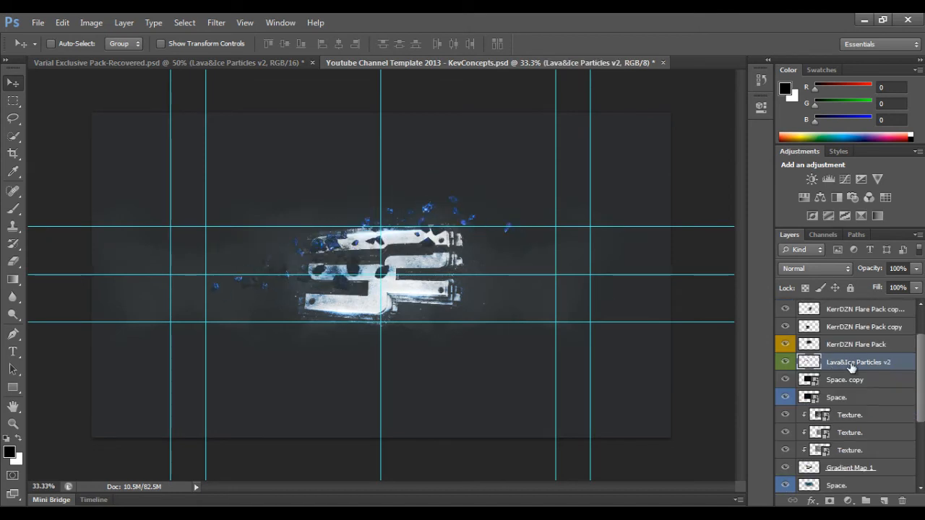
drag(851, 367, 869, 412)
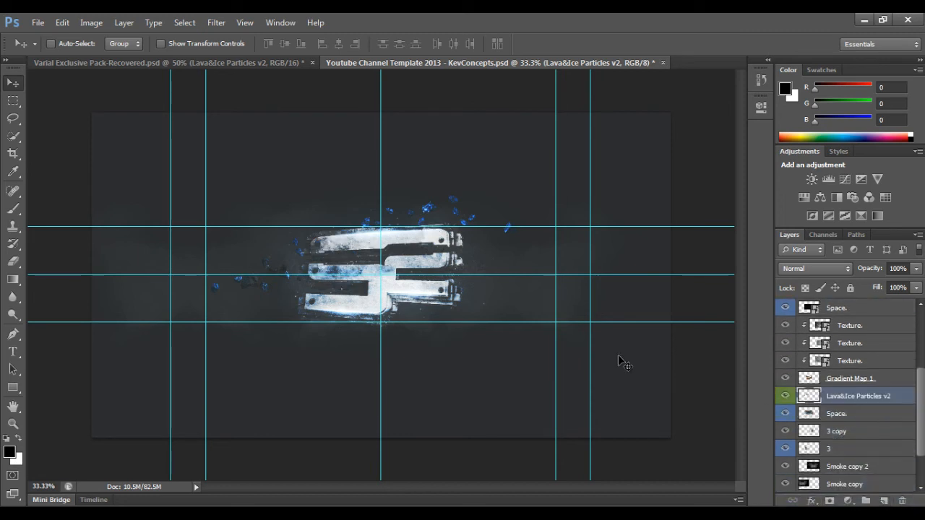
drag(328, 295, 351, 312)
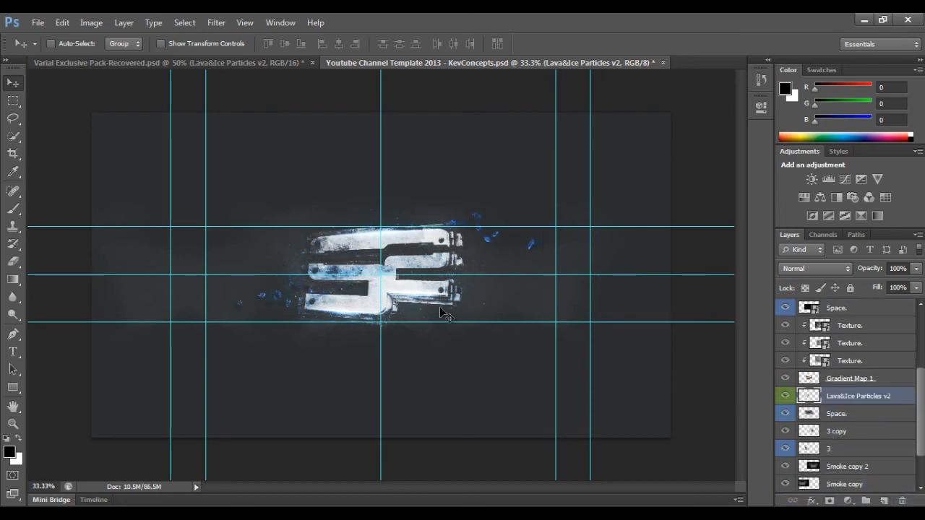
Step: Narrow the particles to about 86% width, rotate them about -74°, and place them along the logo's left side
key(ctrl+t)
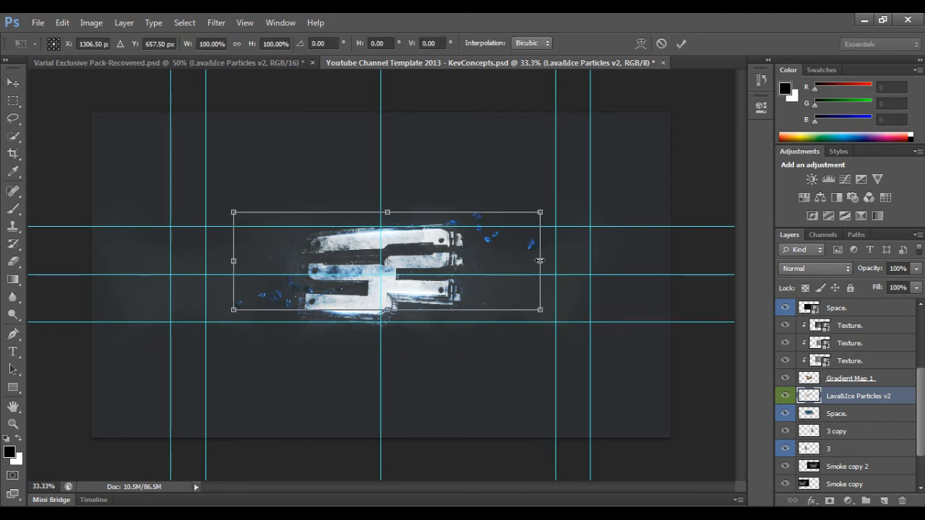
drag(539, 261, 489, 244)
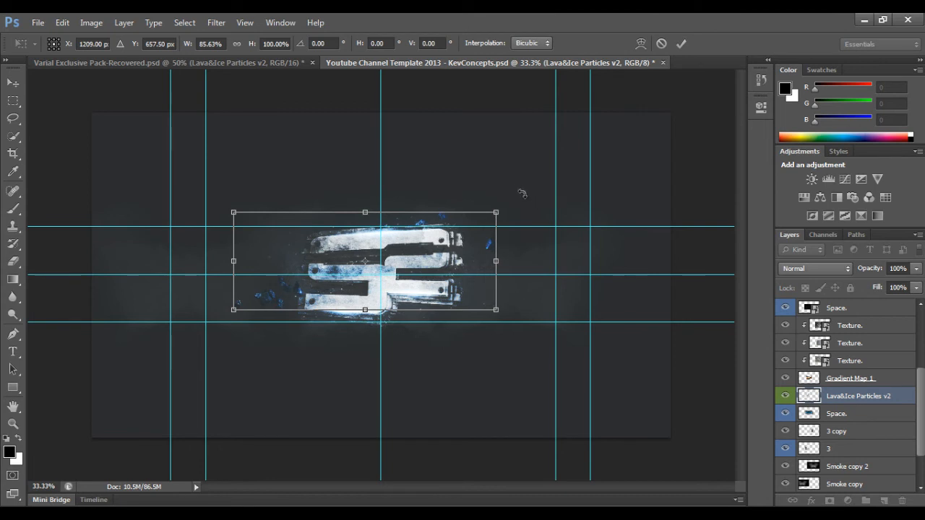
drag(521, 194, 333, 296)
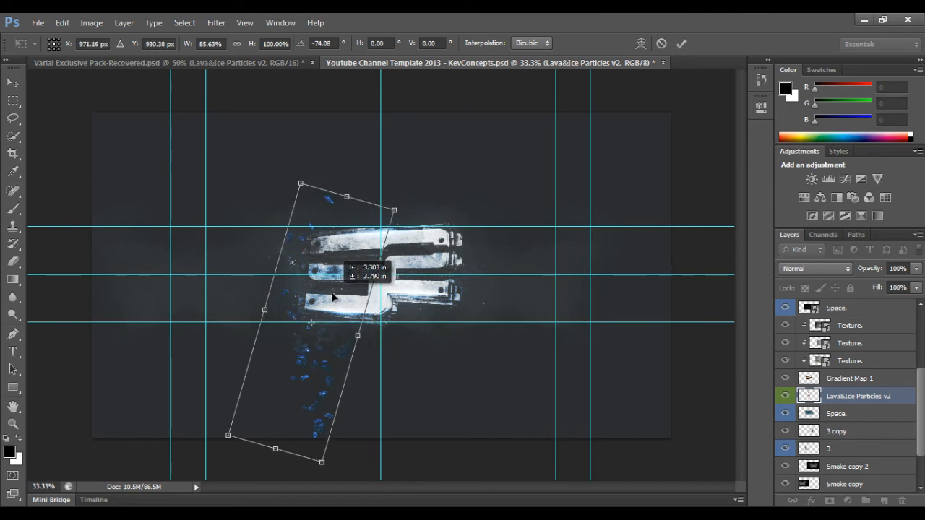
click(680, 43)
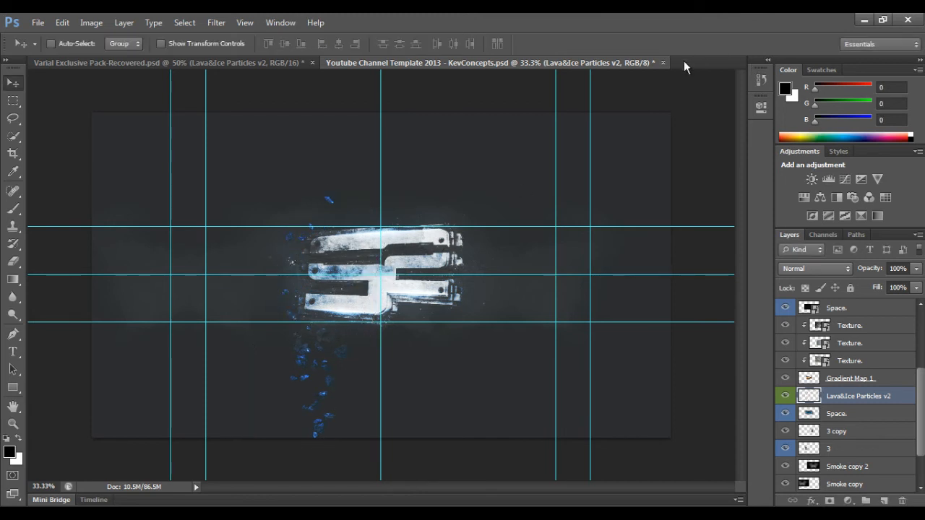
Step: Set the Lava&Ice Particles v2 layer's opacity to 60%
click(916, 269)
drag(895, 288, 890, 287)
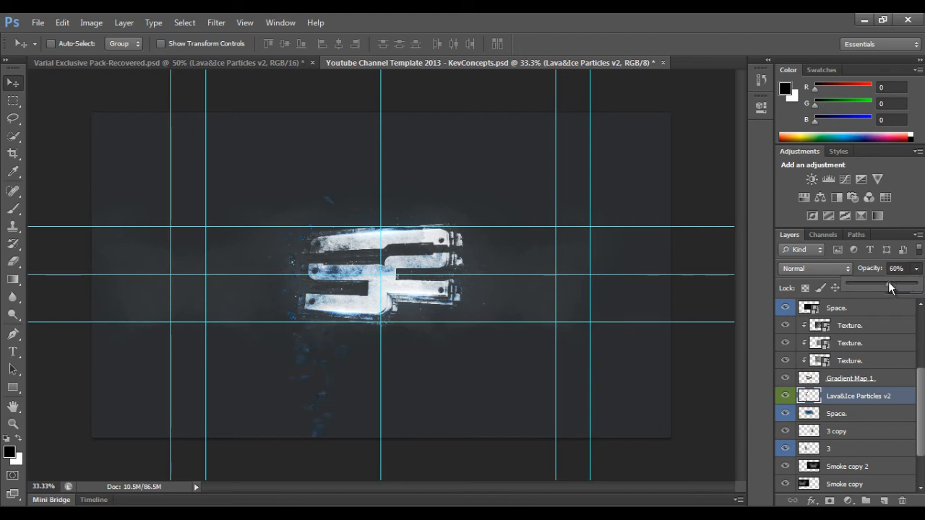
click(881, 395)
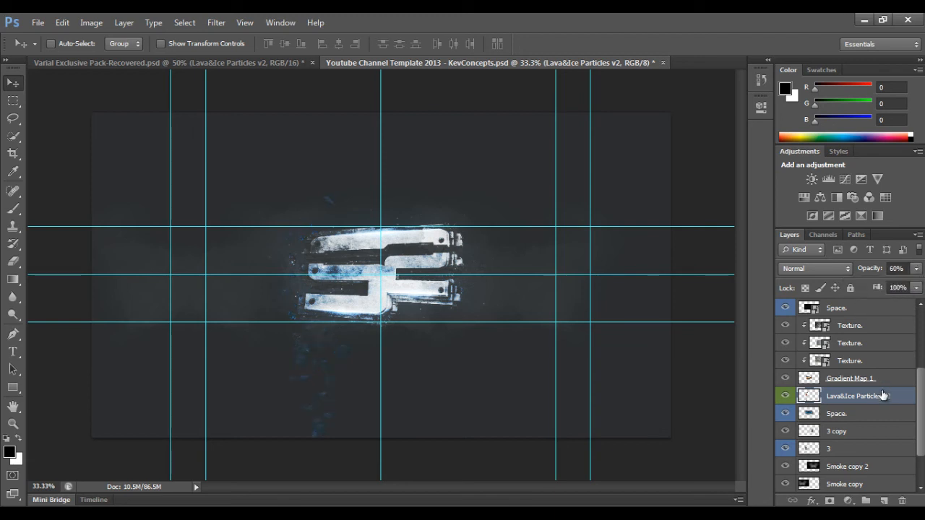
Step: Duplicate the particles layer, flip the copy horizontally, and place it on the logo's right side
key(ctrl+j)
key(ctrl+t)
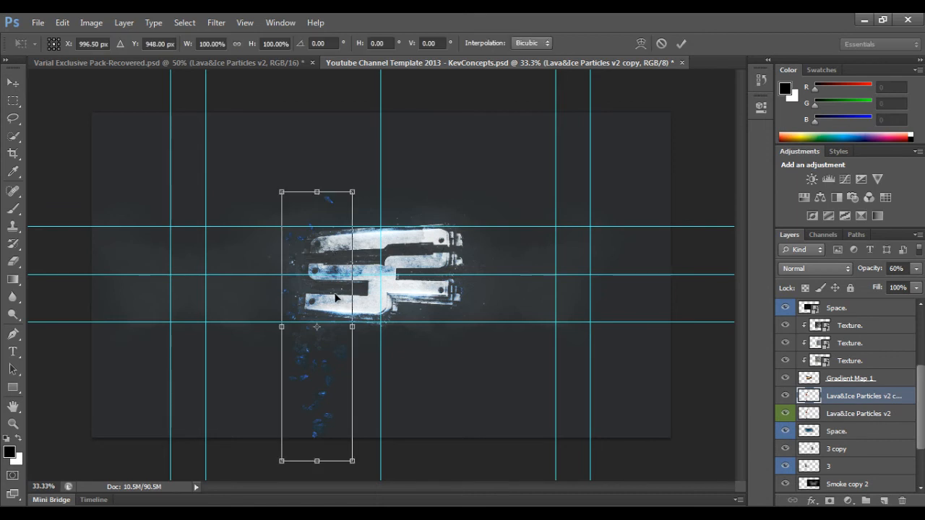
right_click(333, 294)
click(403, 269)
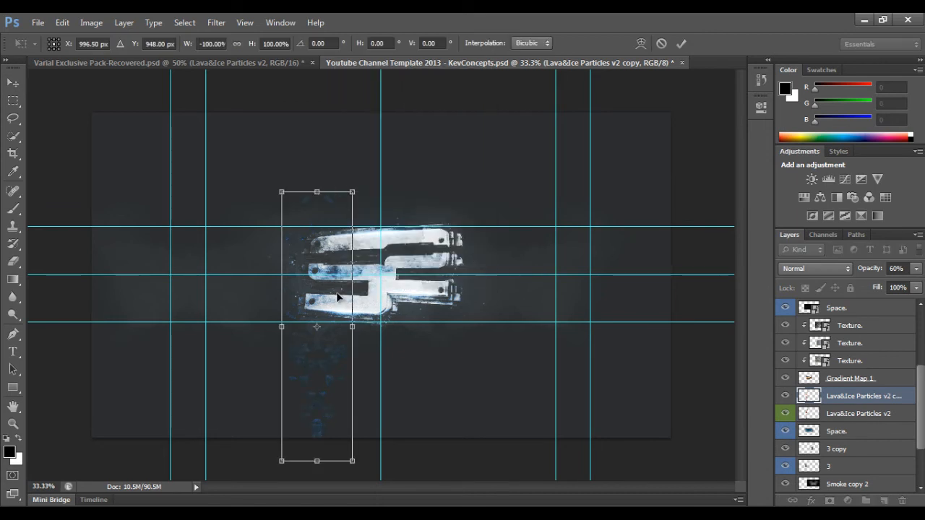
drag(370, 296, 444, 304)
click(679, 44)
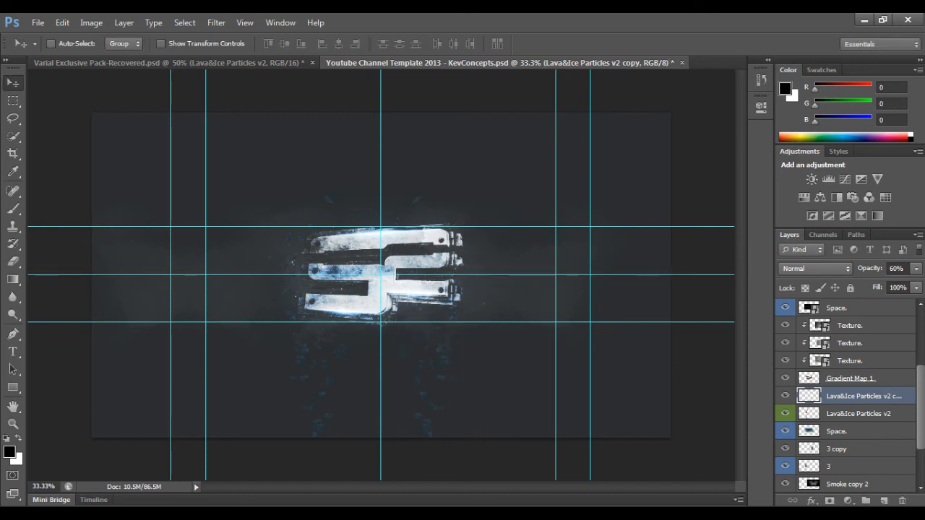
Step: Move the original particles layer inward to X 1092.5 px, closer to the logo's centre
click(887, 416)
key(ctrl+t)
drag(337, 330, 360, 329)
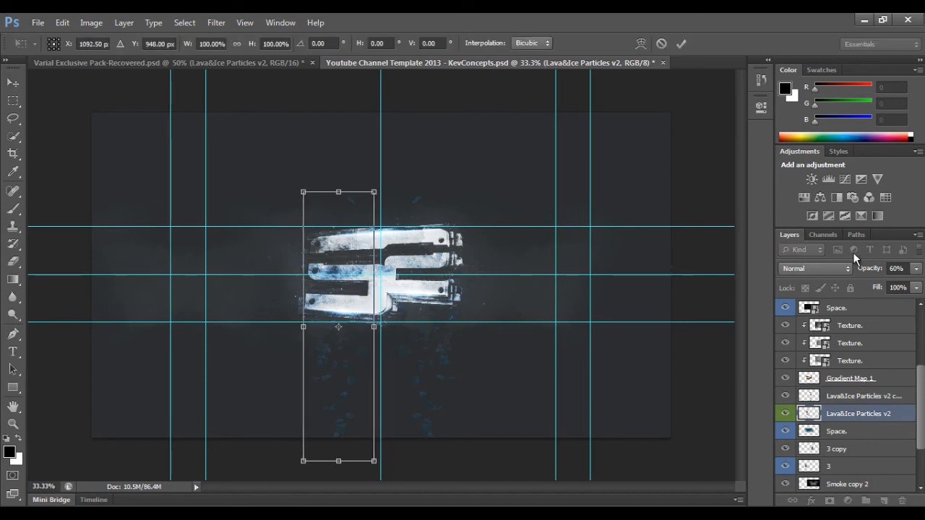
click(680, 43)
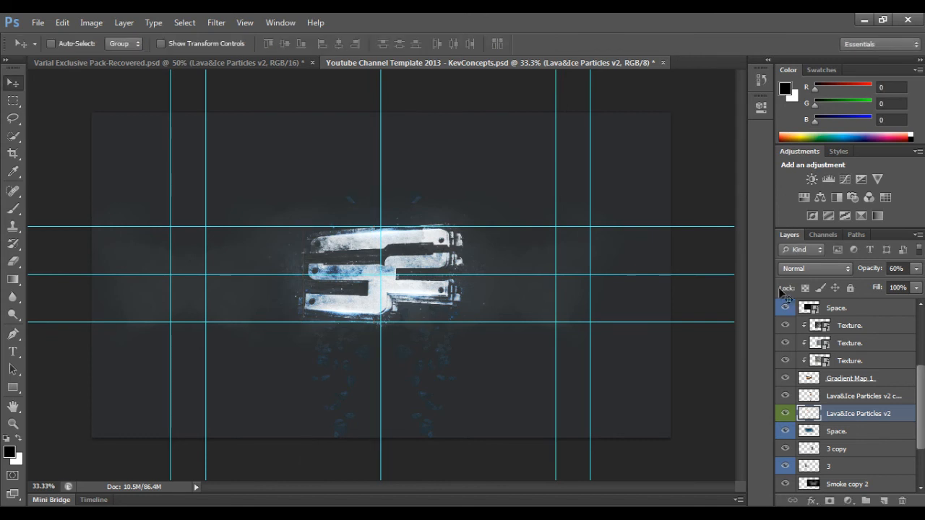
Step: Delete both Lava&Ice Particles layers from the banner
key(Delete)
click(836, 395)
key(Delete)
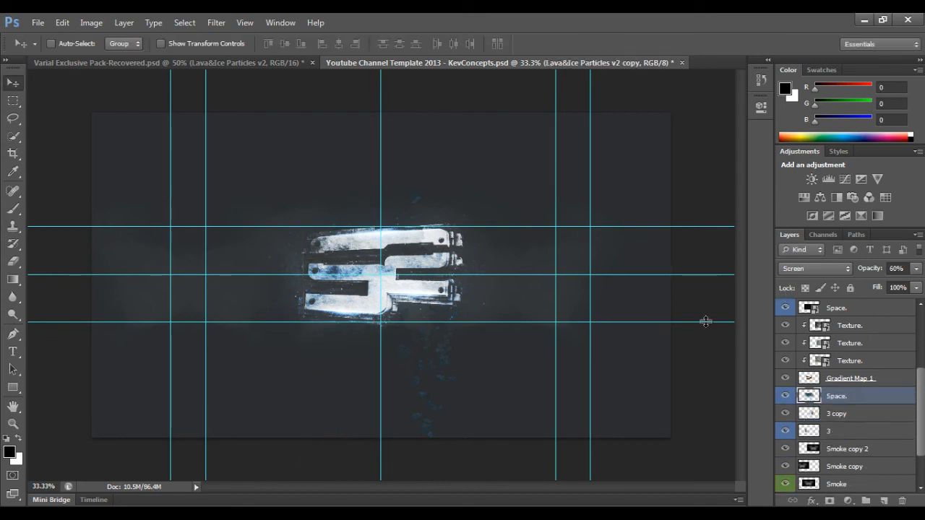
Step: Return to the Varial pack, hide its Lava&Ice Particles v2 layer, and collapse the Rocks group
click(224, 63)
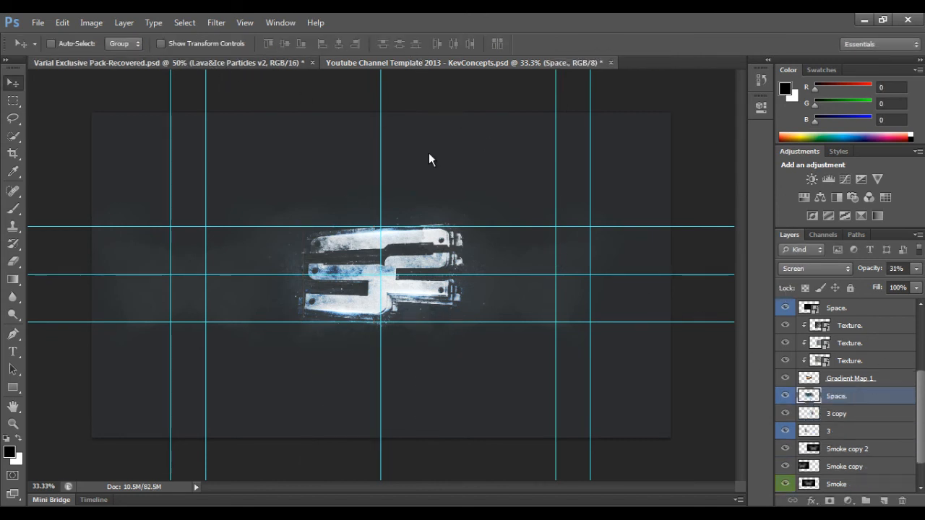
click(783, 317)
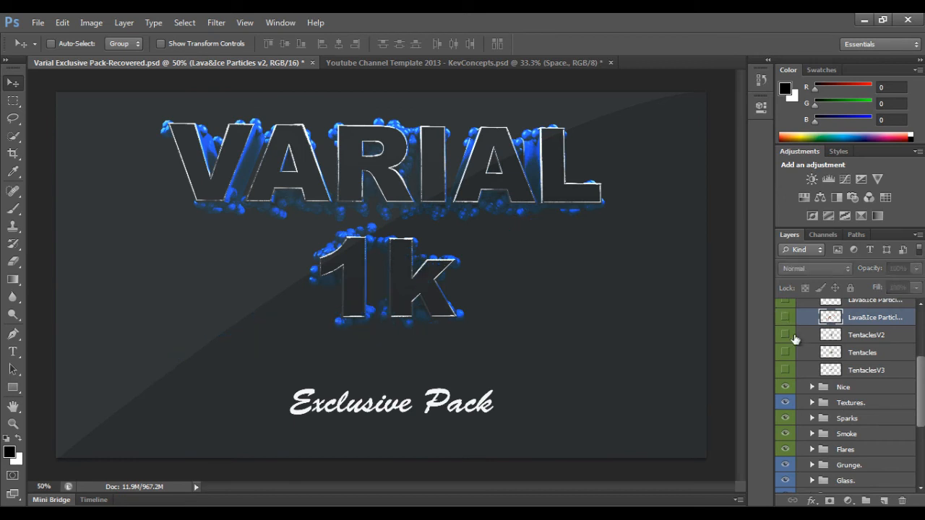
scroll(799, 342, up, 1)
click(811, 303)
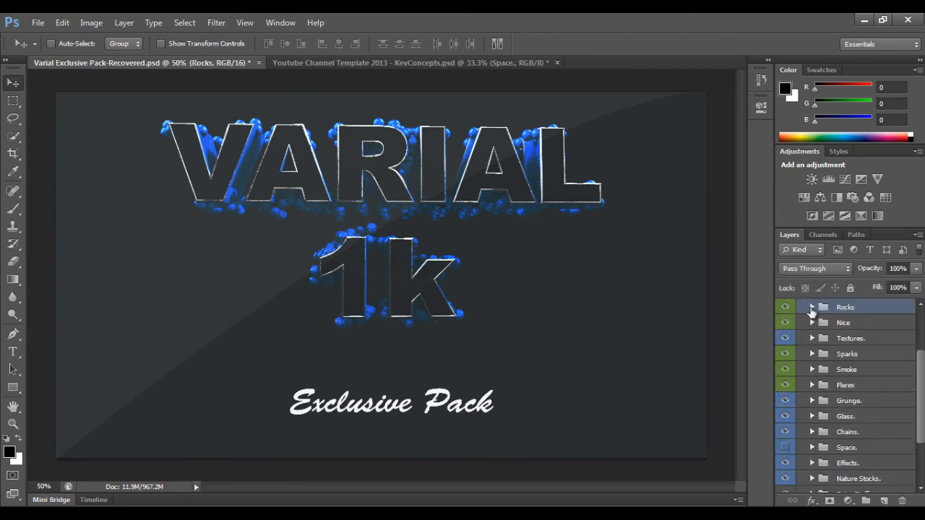
scroll(822, 463, down, 2)
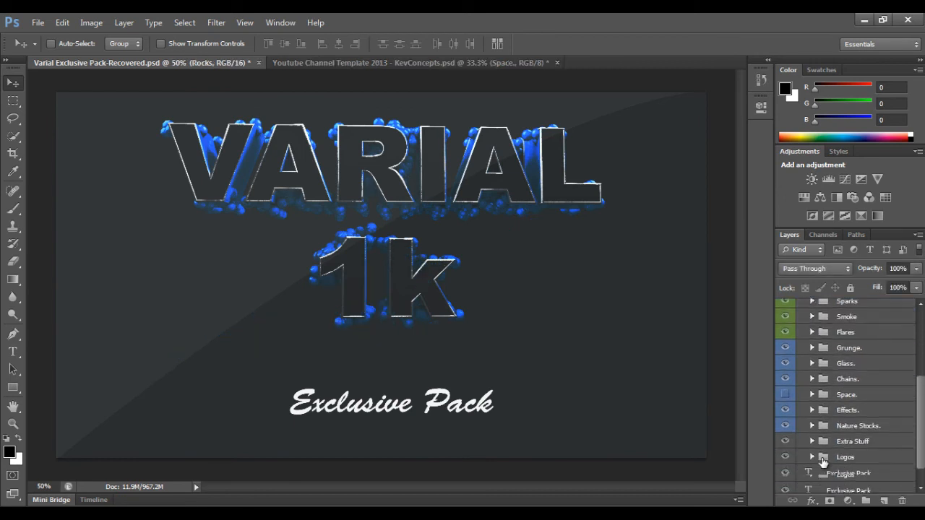
Step: Expand and show the pack's Math Stuff group, toggling individual layers to identify the shapes they hold
scroll(827, 434, up, 4)
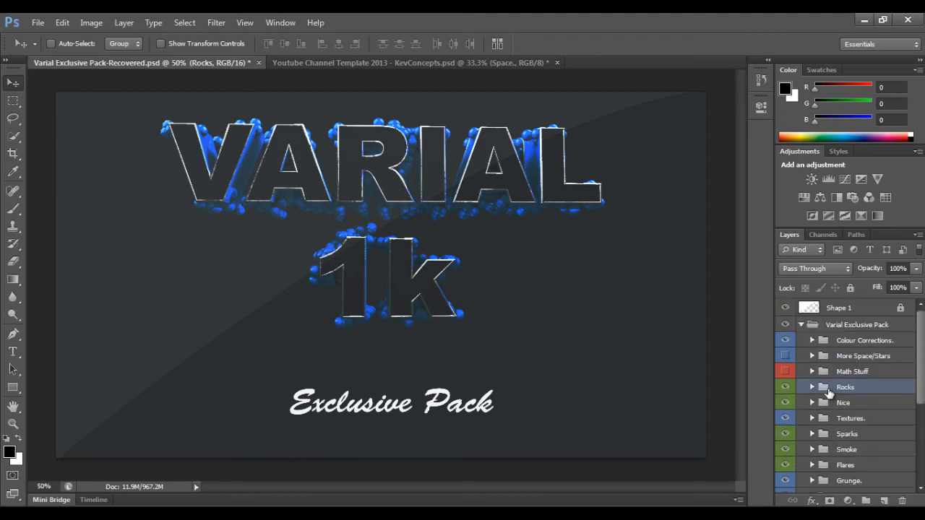
click(812, 371)
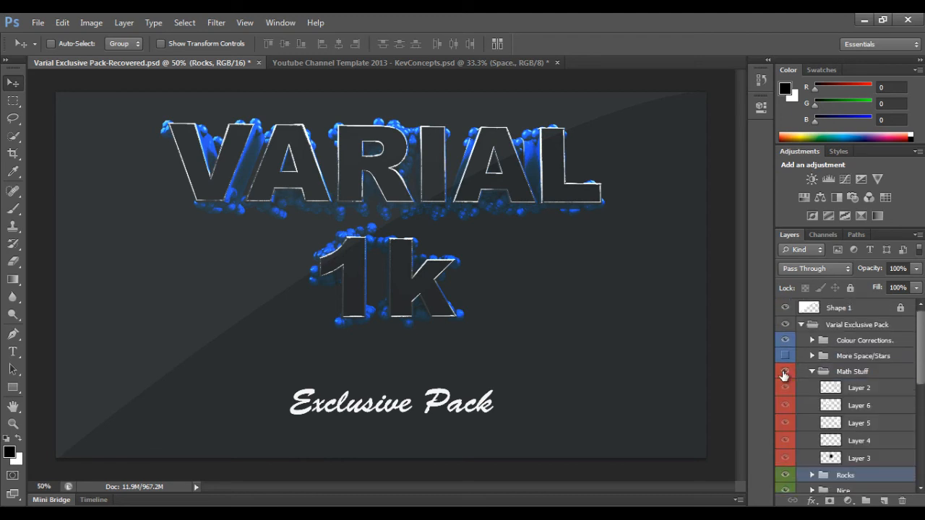
click(784, 372)
click(785, 422)
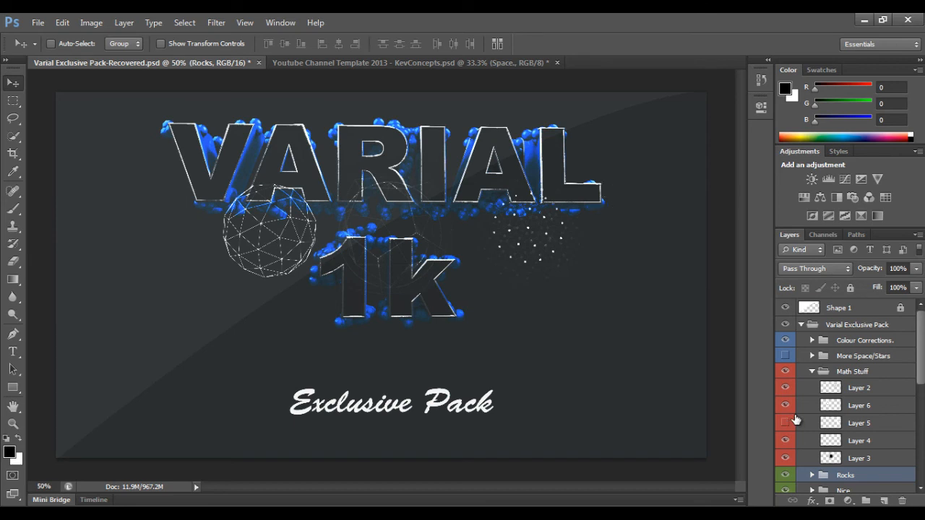
click(791, 422)
click(789, 439)
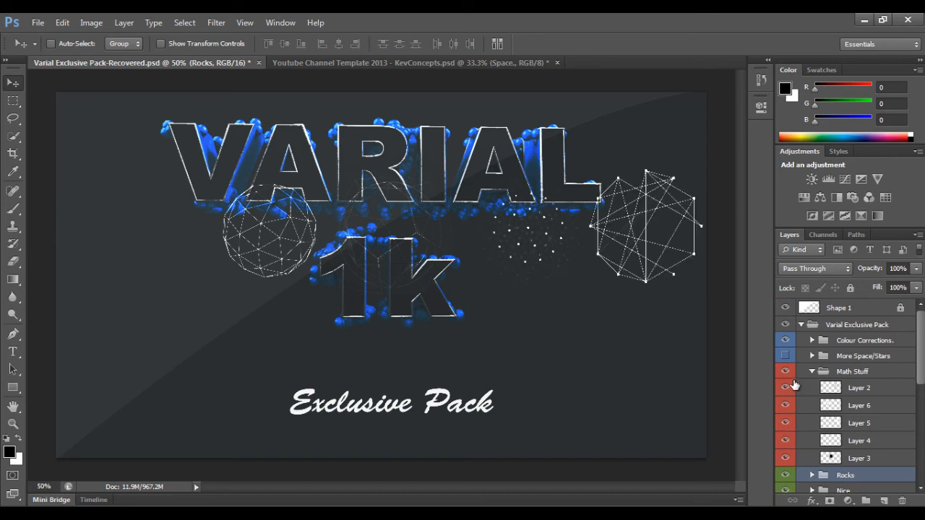
Step: Copy Math Stuff's dotted sphere, Layer 2, into the banner, enlarge it to about 373% and centre it over the logo
click(803, 390)
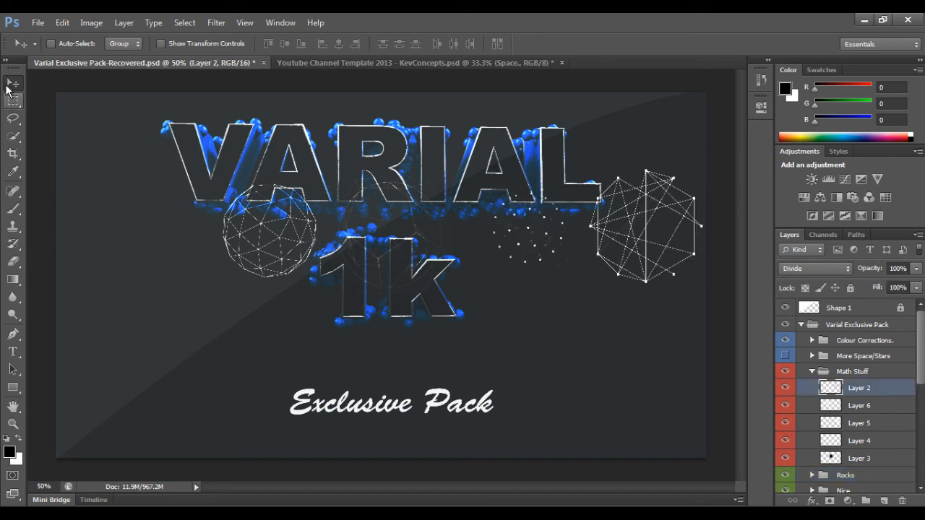
drag(508, 247, 320, 284)
key(ctrl+t)
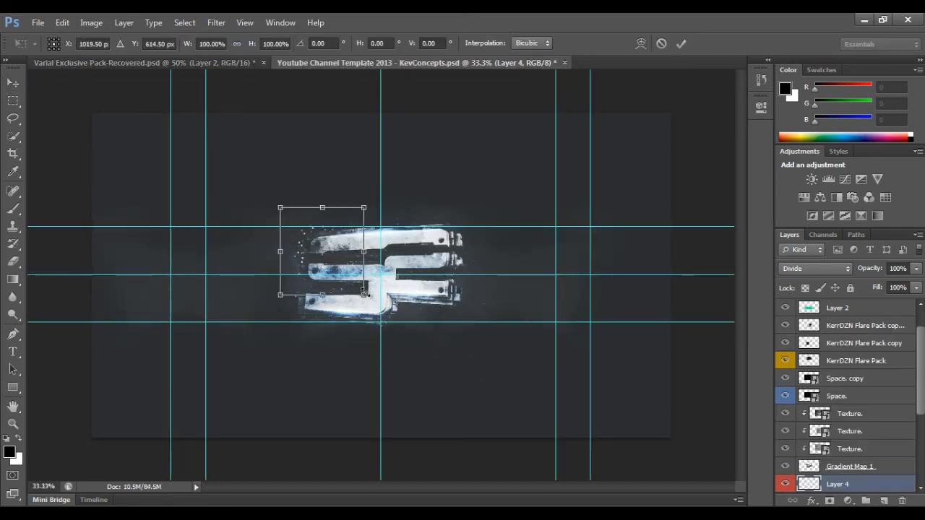
drag(485, 345, 531, 393)
drag(419, 347, 400, 287)
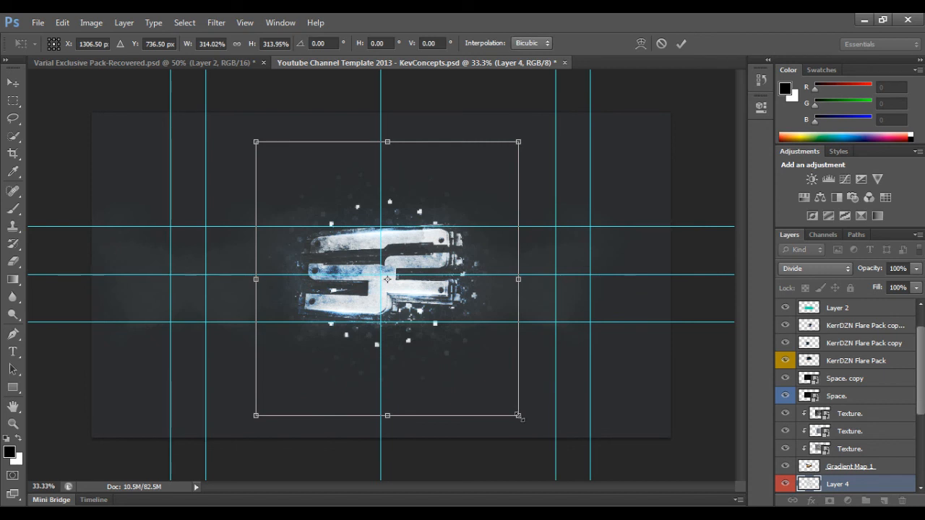
drag(520, 420, 569, 466)
drag(438, 313, 403, 284)
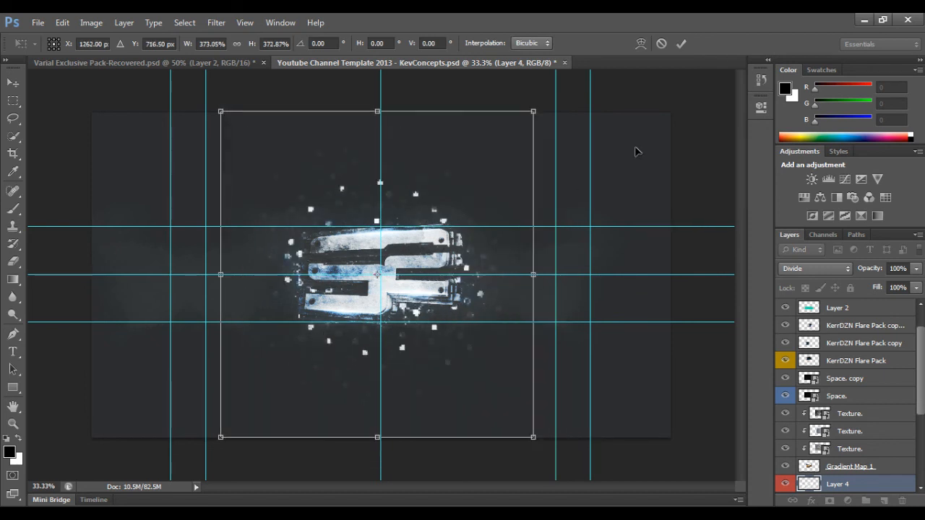
click(681, 44)
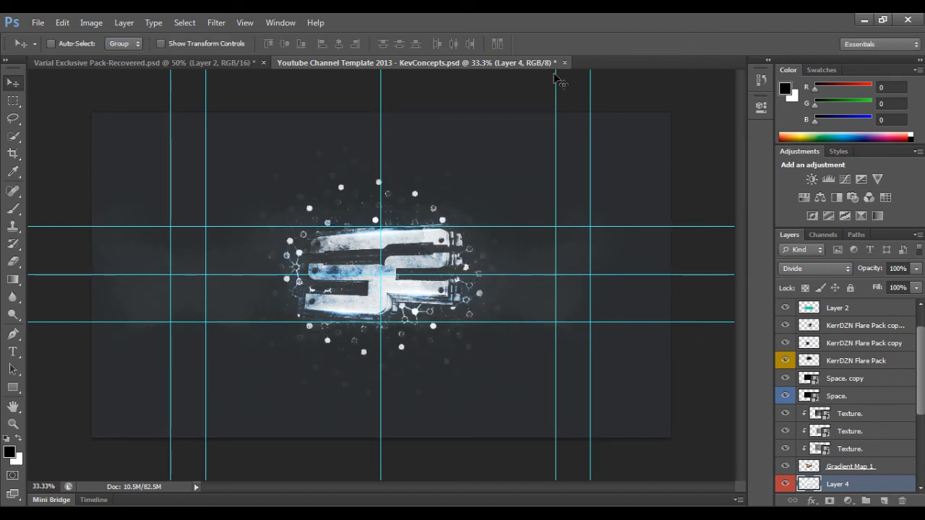
Step: Lower the dotted sphere layer's opacity to 9%
click(915, 268)
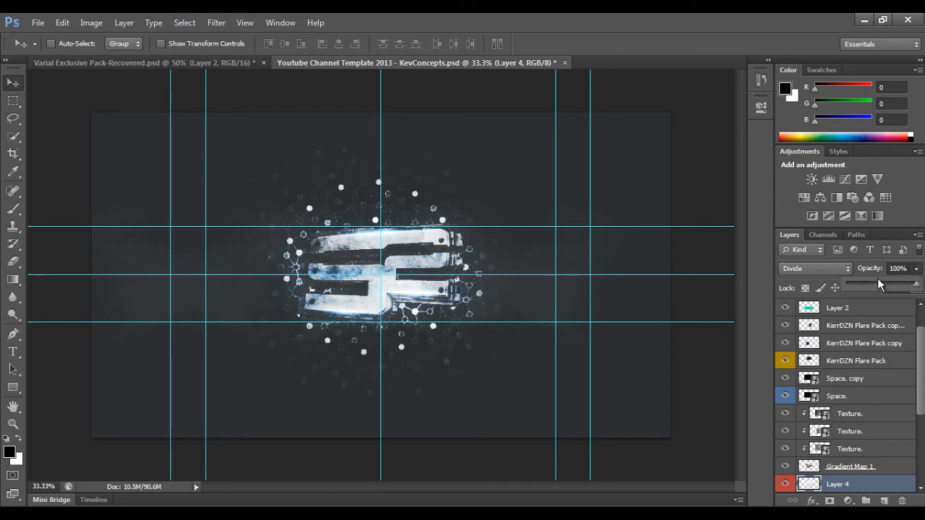
drag(875, 280, 853, 281)
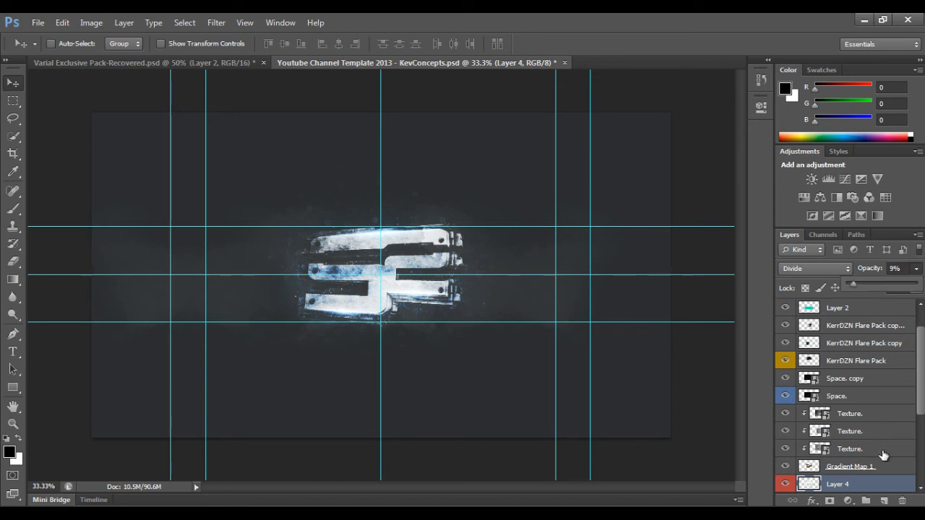
click(889, 486)
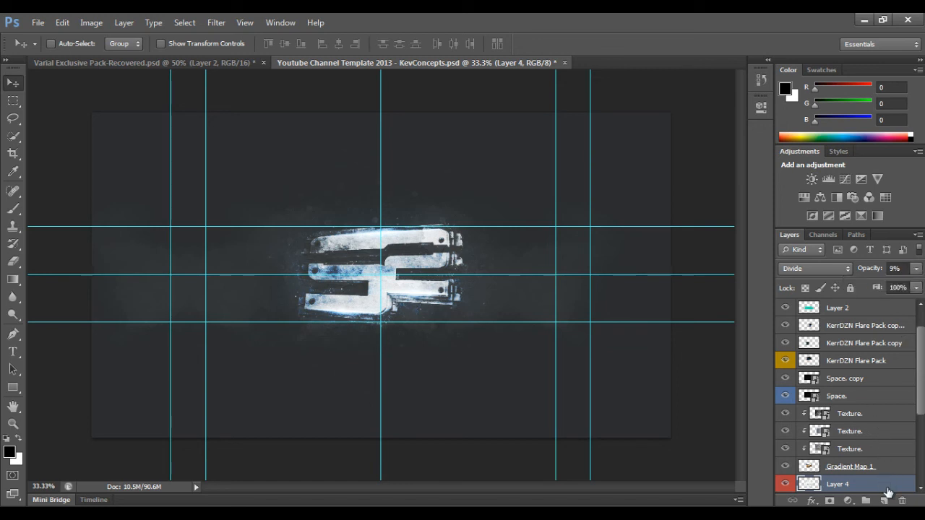
Step: Return to the Varial pack, collapse and hide the Math Stuff group, and show and expand the More Space/Stars group
click(189, 64)
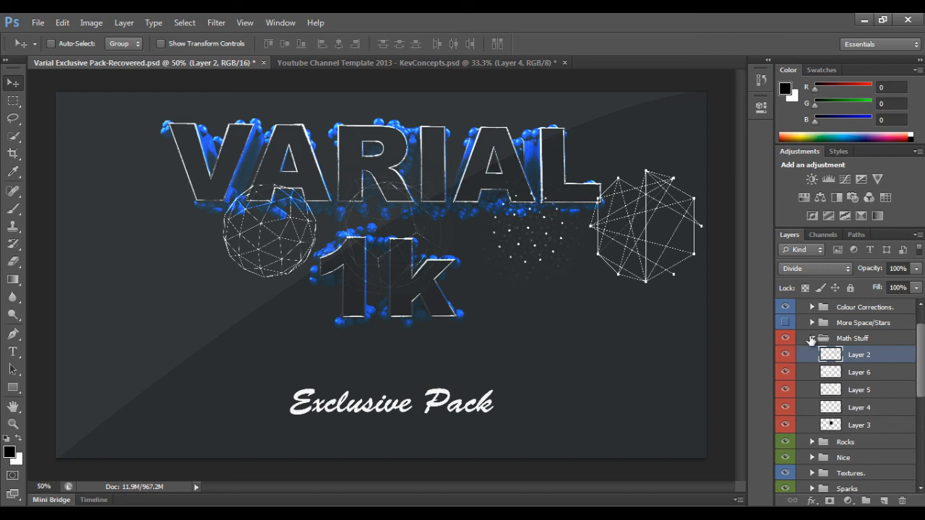
click(811, 338)
click(783, 338)
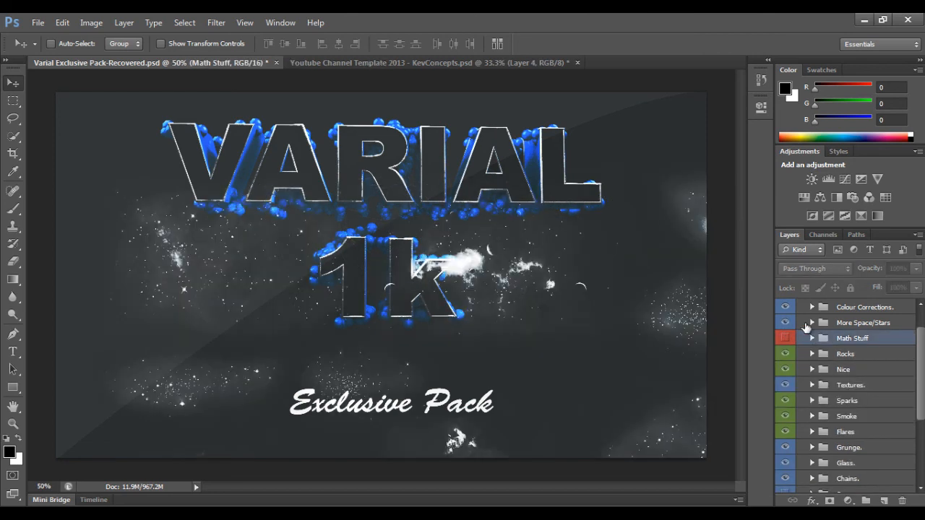
click(811, 322)
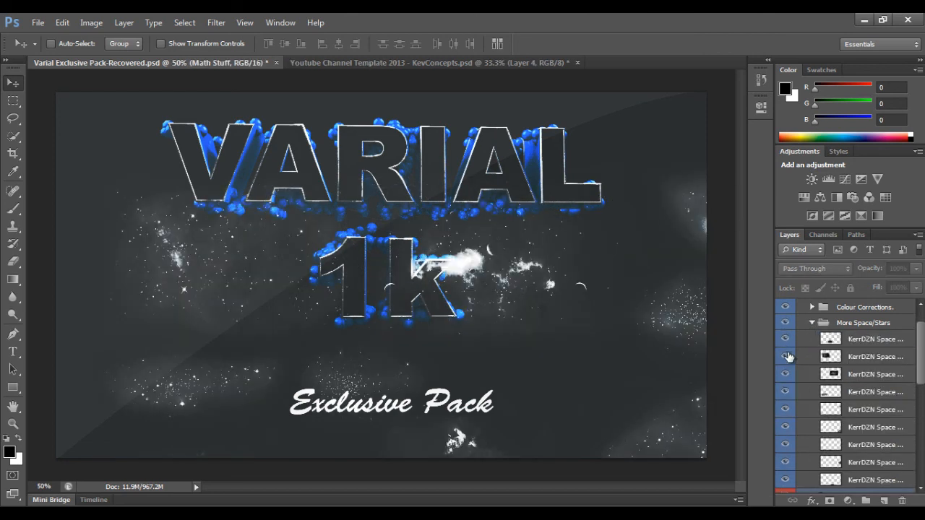
Step: Copy the second KerrDZN Space layer into the banner and scale it to 148.75% around the logo
click(831, 356)
drag(257, 311, 313, 288)
key(ctrl+t)
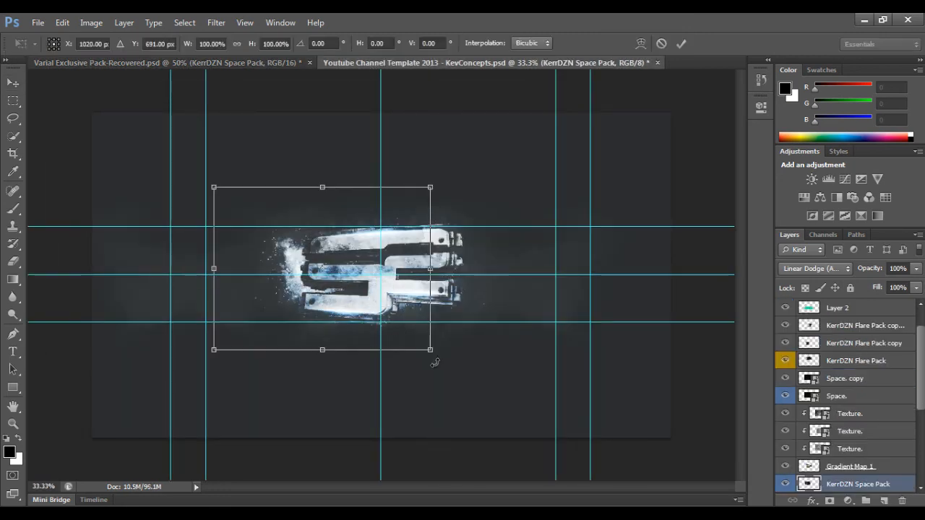
drag(434, 362, 415, 322)
click(680, 45)
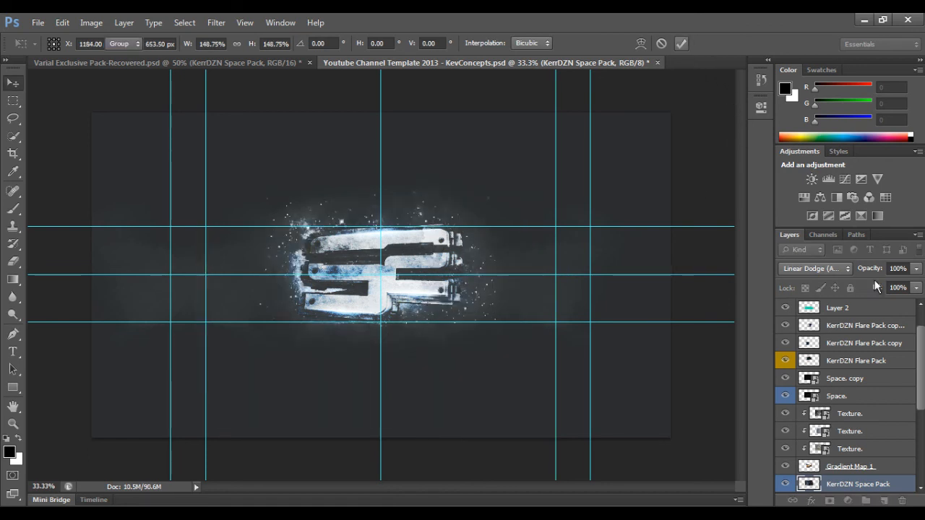
Step: Reduce the KerrDZN Space Pack layer's opacity to 30%
click(915, 268)
drag(889, 283, 883, 282)
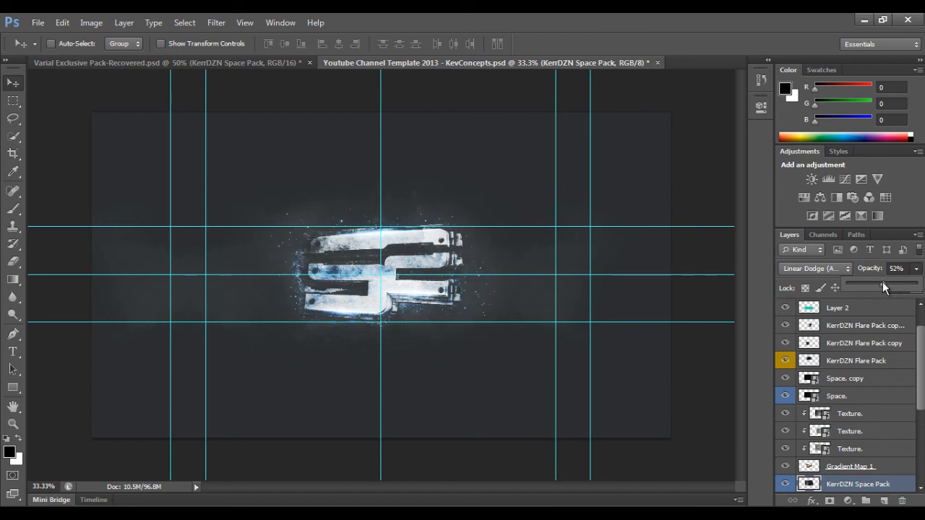
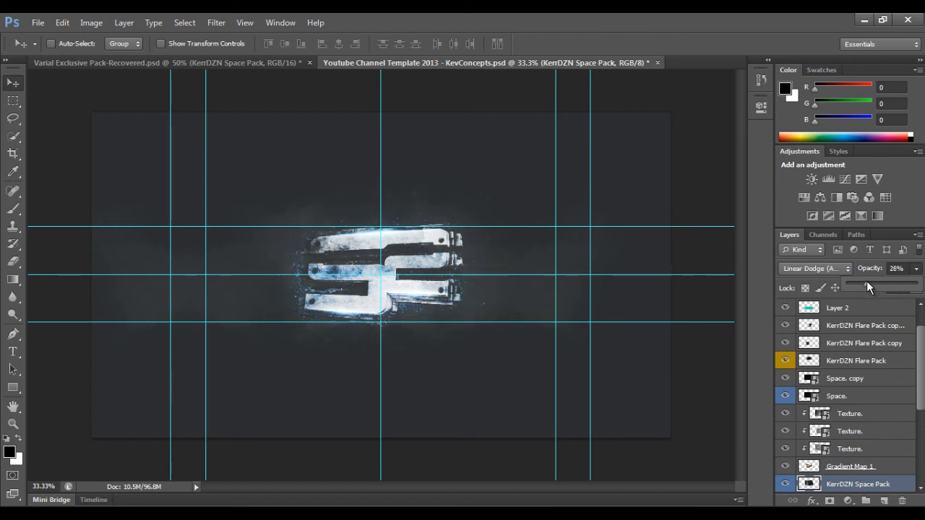
click(872, 486)
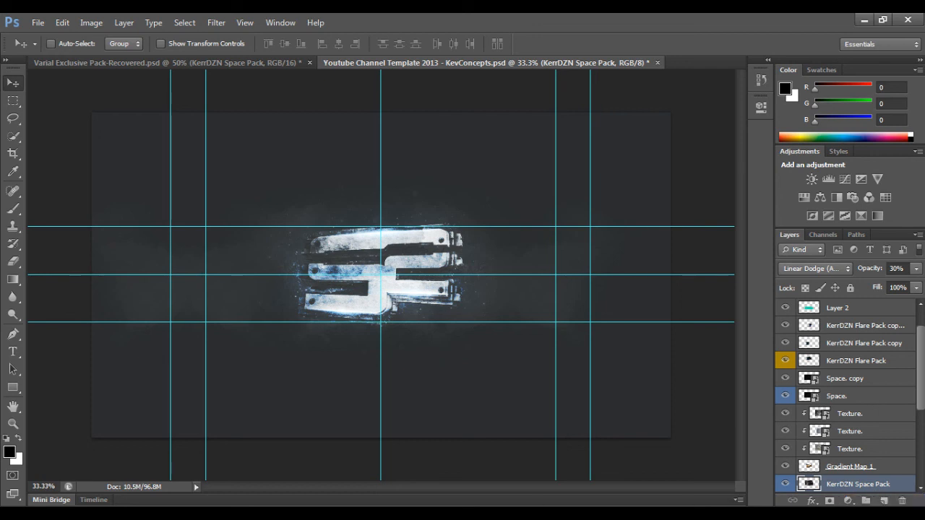
click(817, 514)
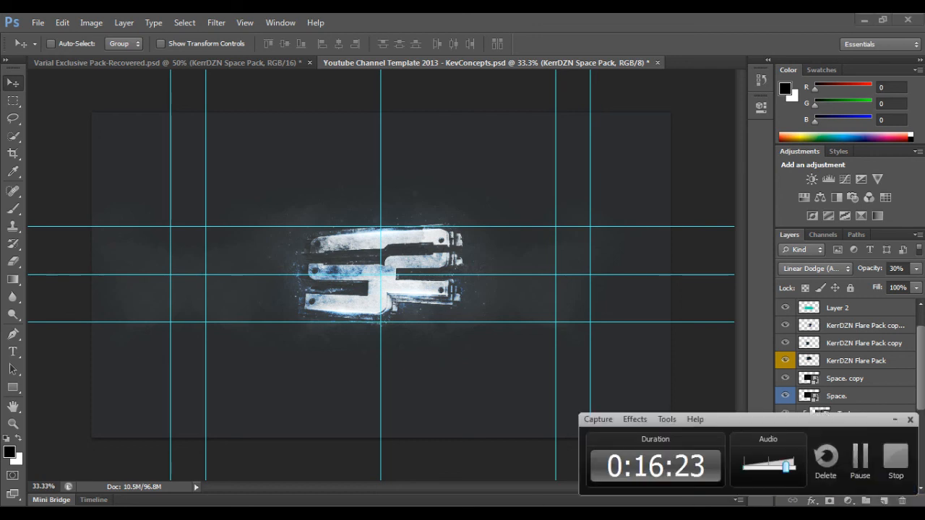
click(862, 461)
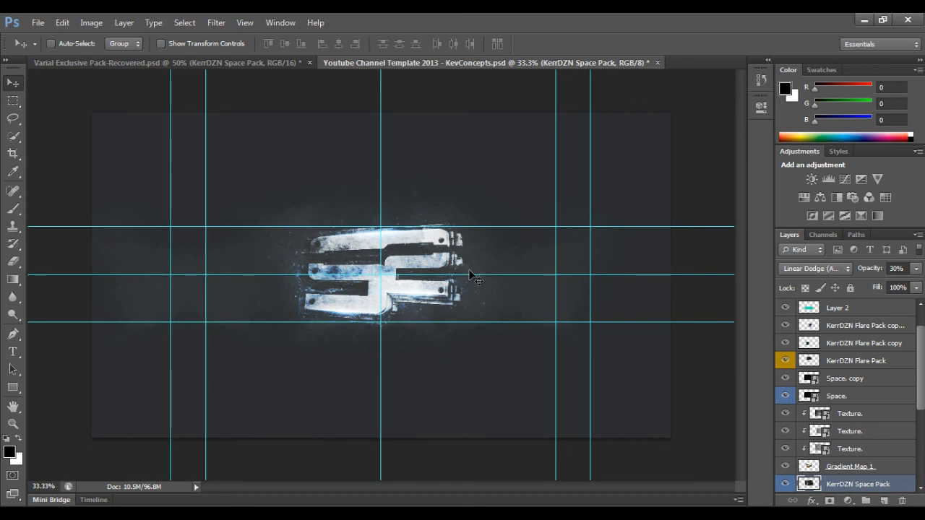
Step: Start a text line just below and right of the logo, with the font size set to 45 pt
click(12, 351)
click(500, 315)
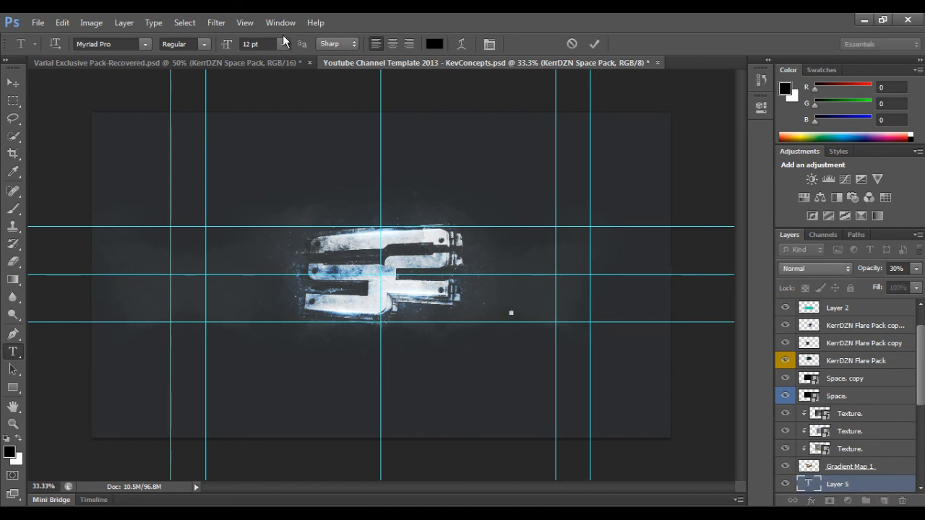
click(260, 44)
text(3)
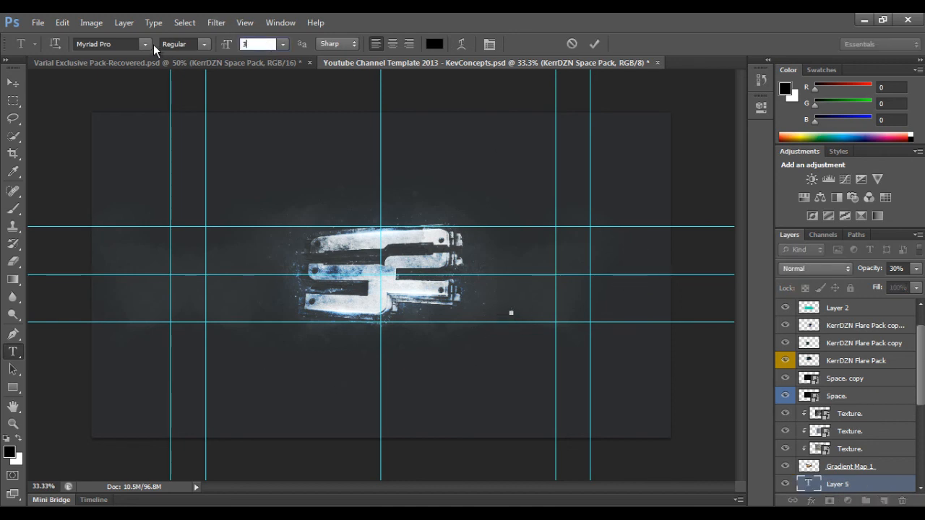
text(0)
key(Return)
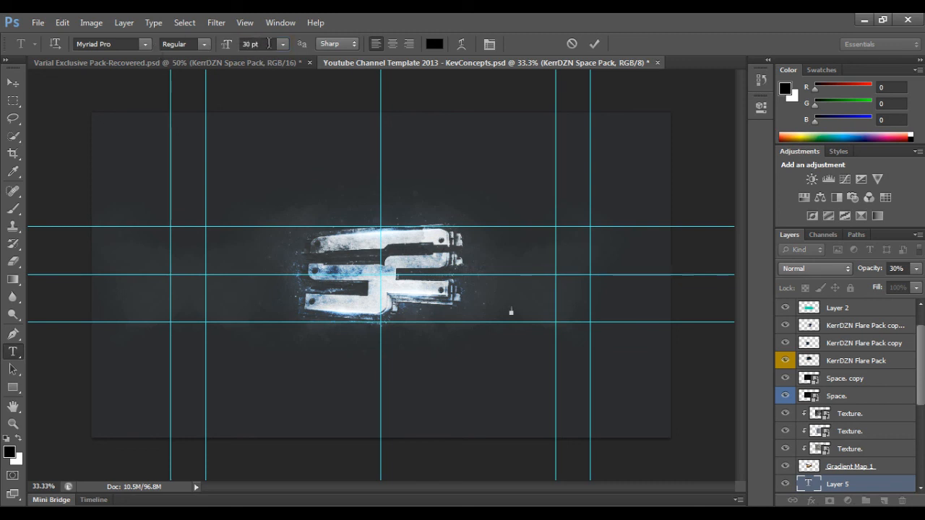
drag(268, 44, 191, 41)
key(Return)
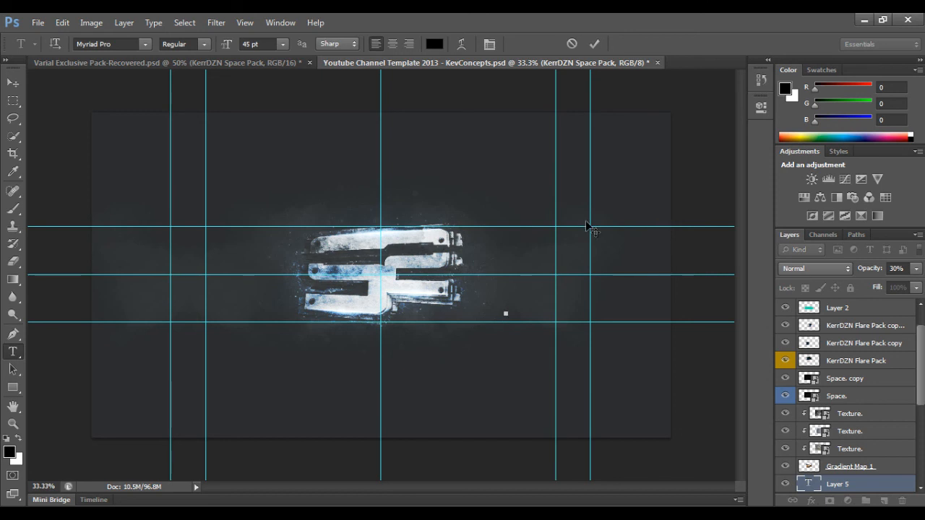
Step: Change the text font to Brush Script Std
click(145, 44)
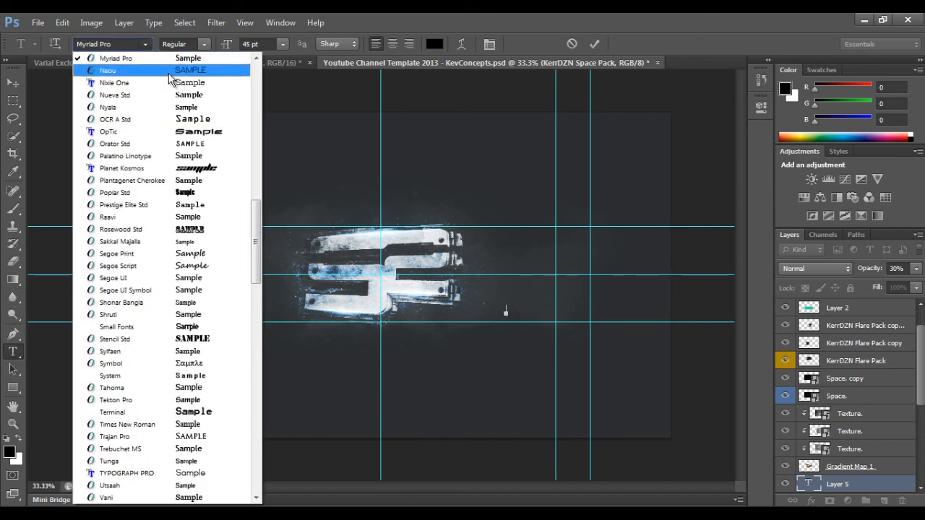
scroll(205, 170, up, 1)
scroll(206, 169, up, 20)
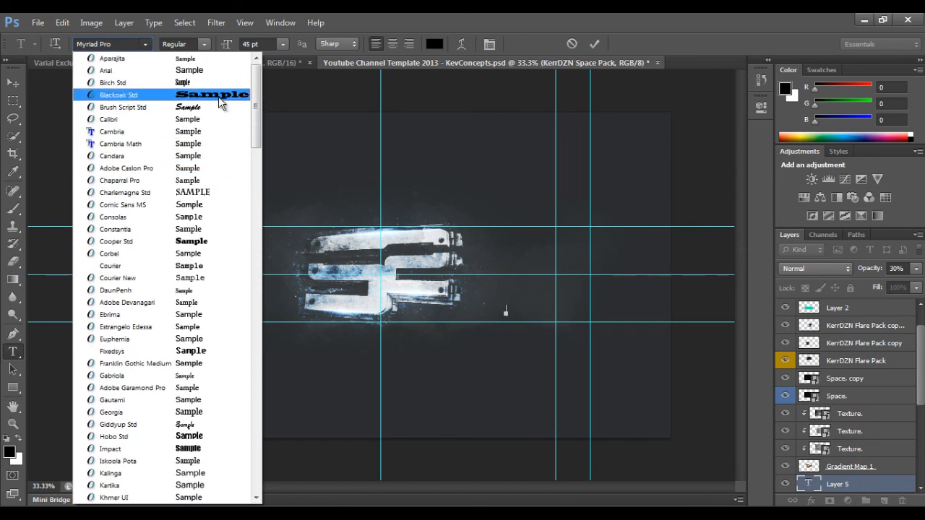
click(213, 108)
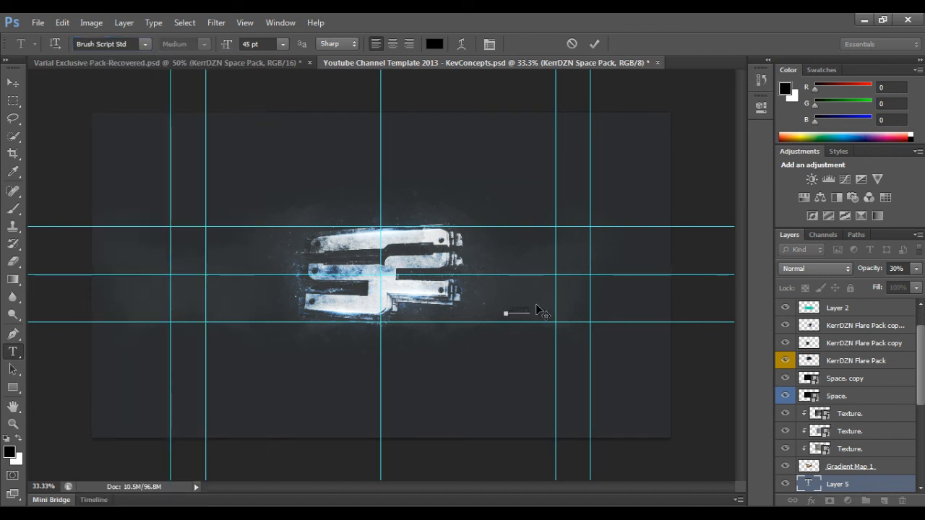
Step: Set the text colour to mid grey 9b9b9b
click(434, 43)
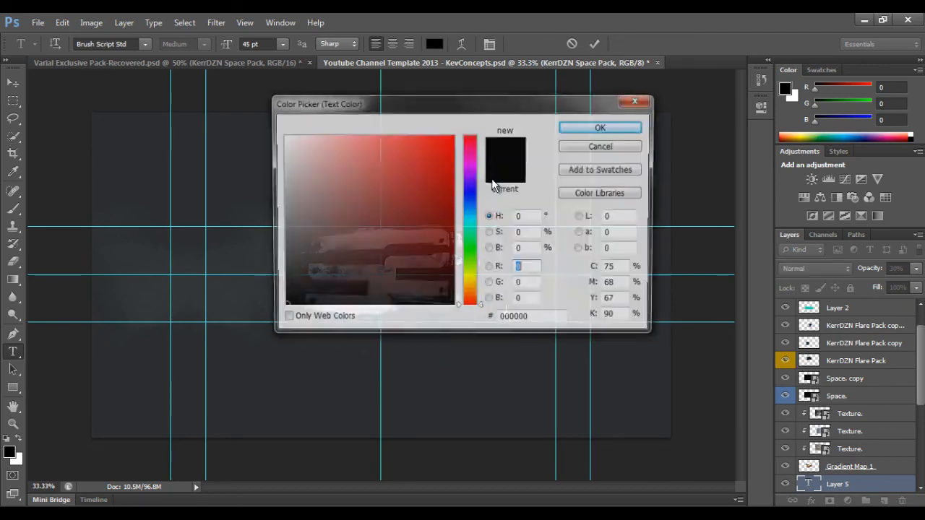
drag(285, 282, 263, 265)
click(582, 126)
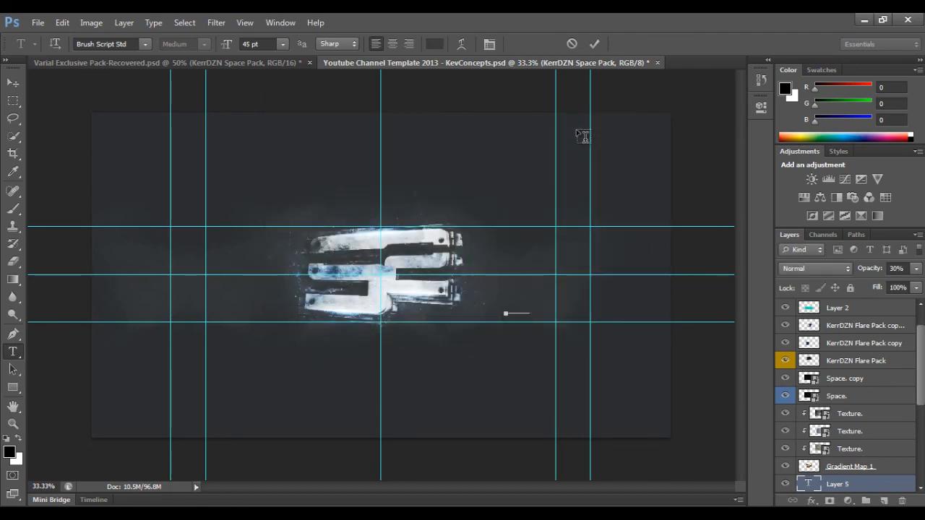
click(434, 44)
mouse_move(292, 208)
mouse_down()
mouse_move(270, 214)
mouse_move(276, 202)
mouse_up()
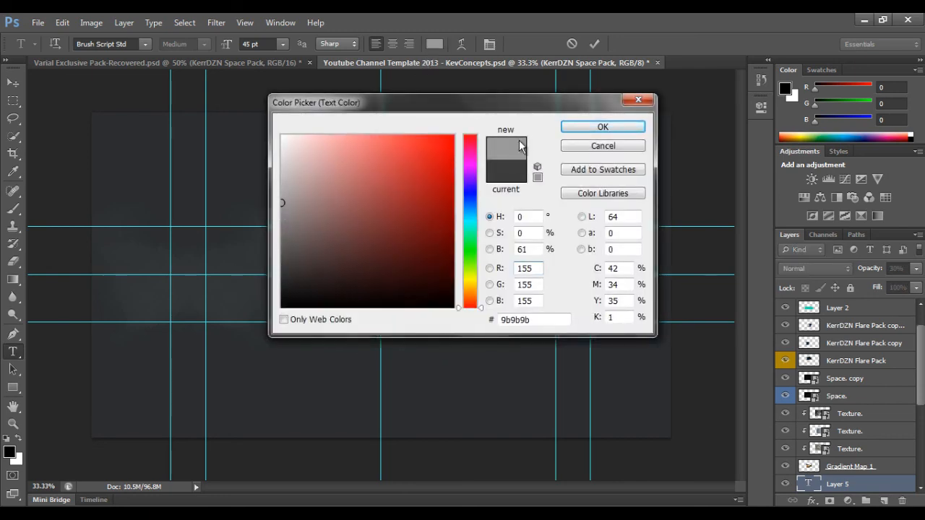
click(600, 129)
Step: Enter the text "Varial", position it near the lower horizontal guide right of the logo, and commit it
text(A)
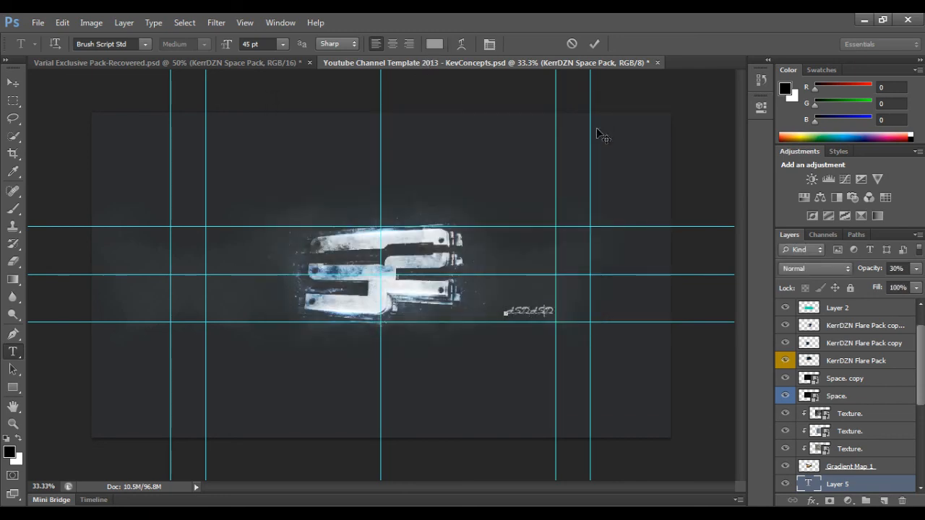
key(BackSpace)
key(BackSpace)
key(BackSpace)
key(BackSpace)
key(BackSpace)
key(BackSpace)
drag(622, 187, 632, 194)
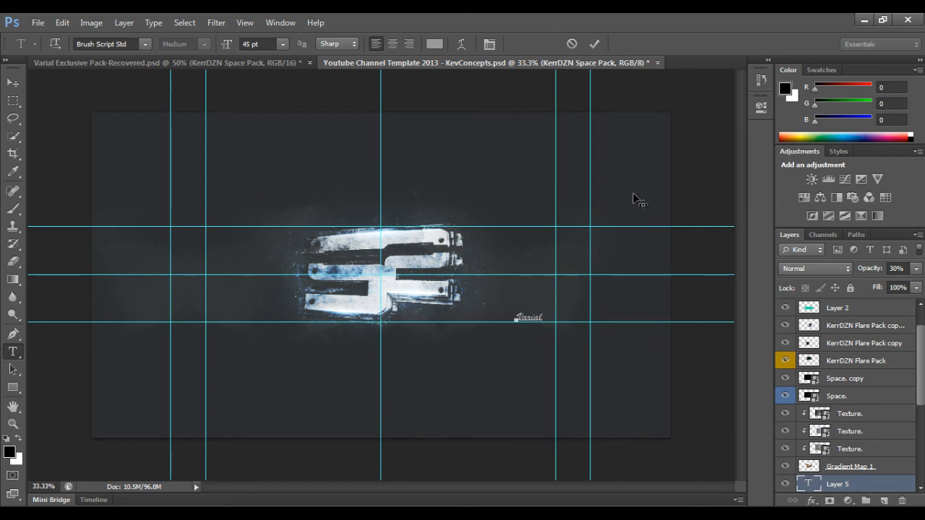
click(593, 43)
Step: Save a copy of the banner to the Desktop as a PNG named SoarSucks, with smallest compression and no interlacing
click(38, 23)
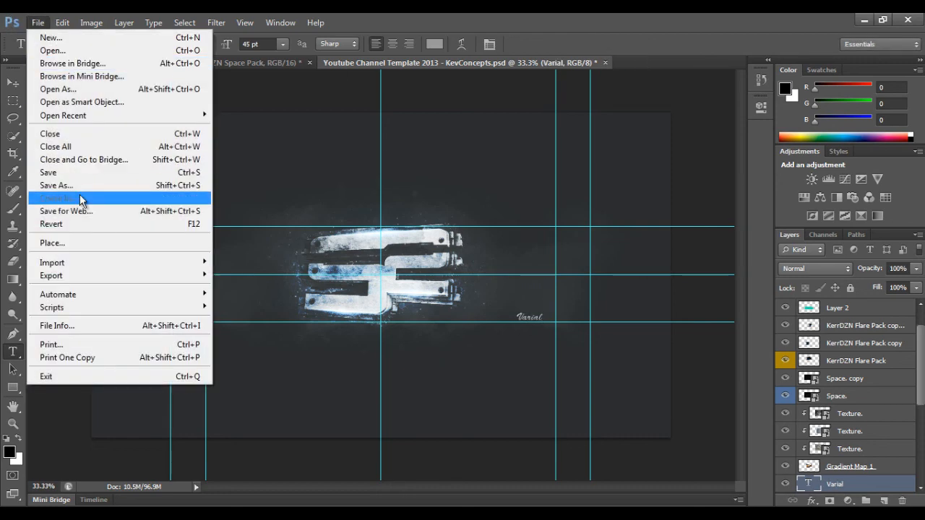
click(79, 194)
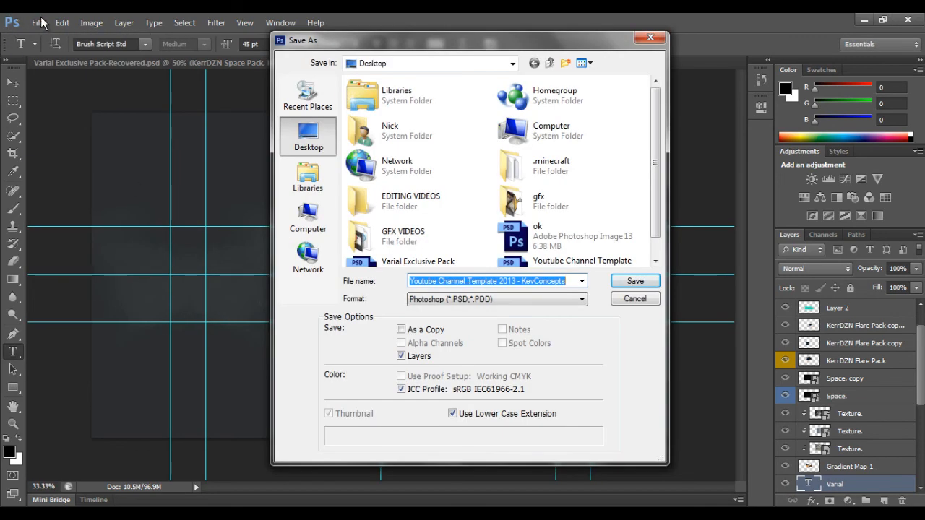
click(504, 298)
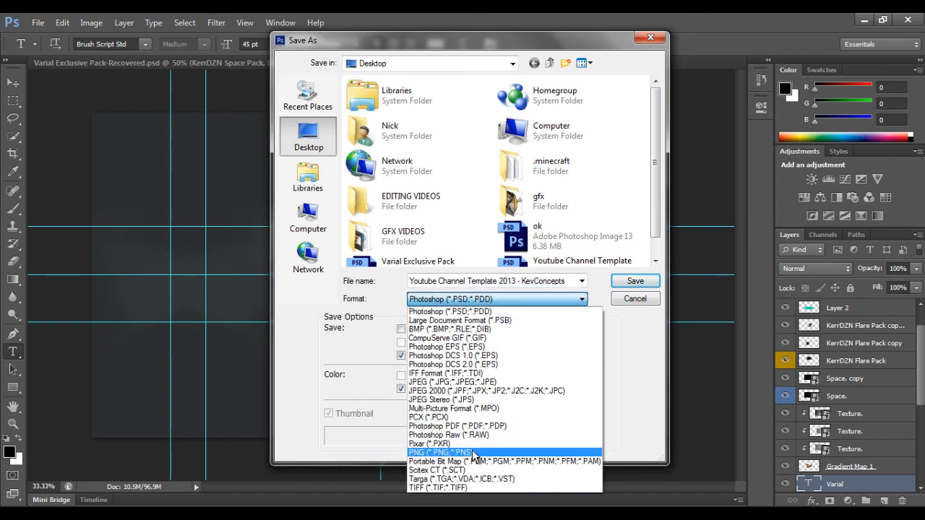
click(505, 452)
click(333, 126)
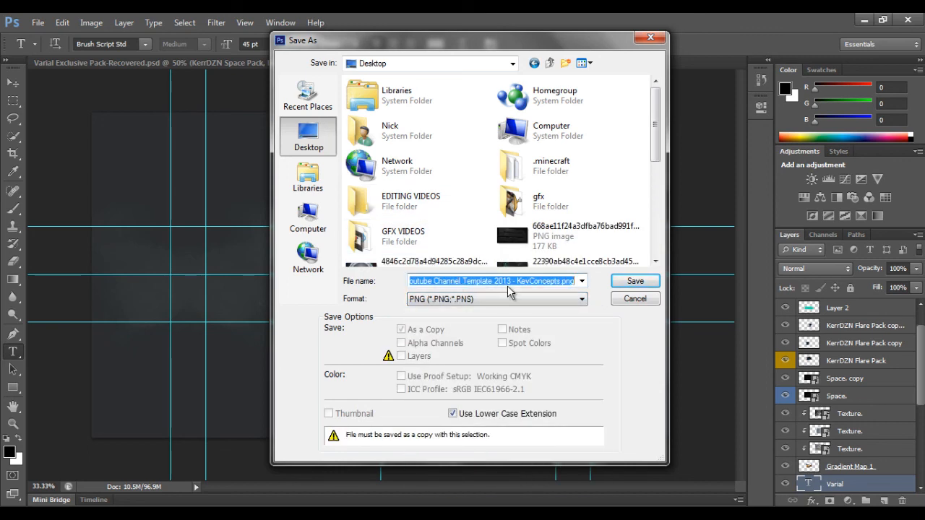
text(Soar)
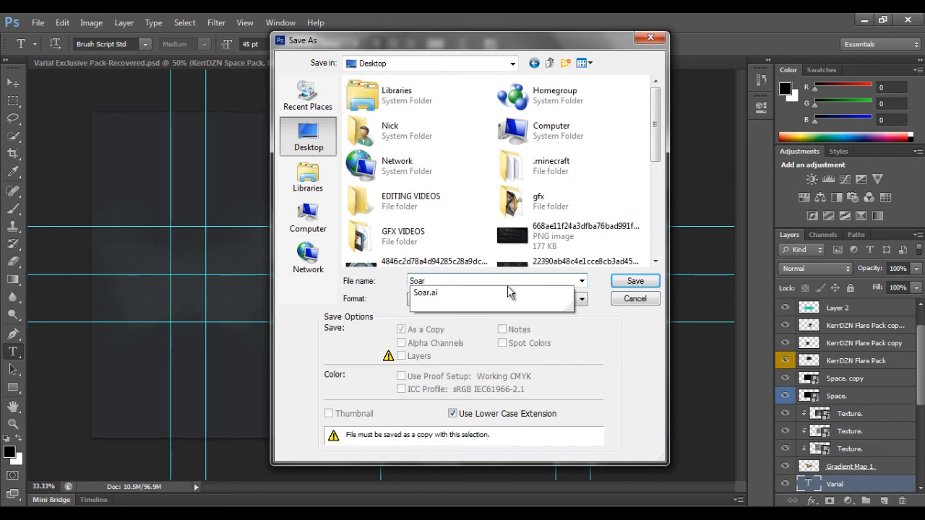
text(Sucks)
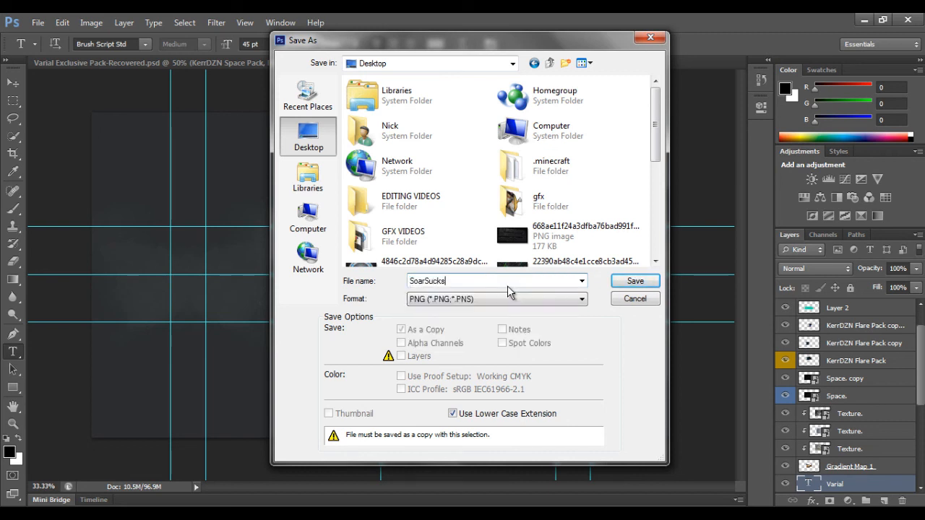
click(635, 281)
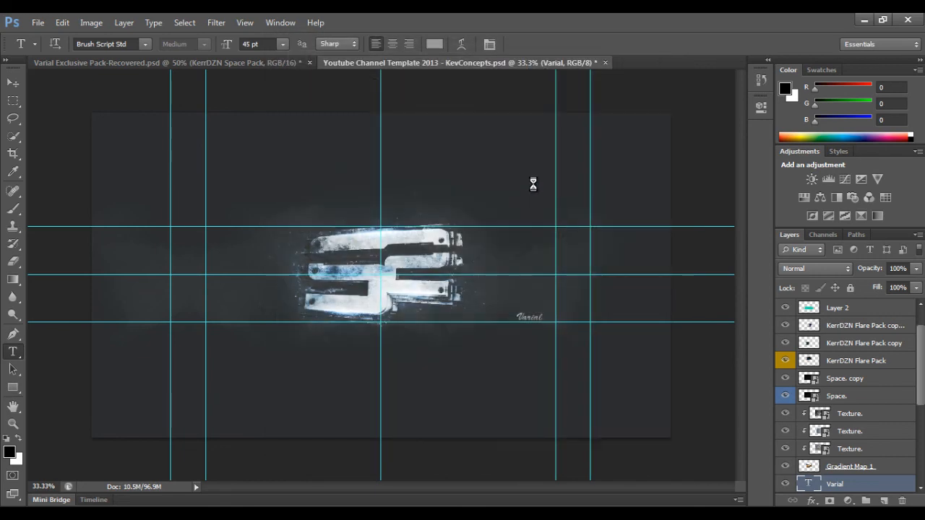
click(505, 170)
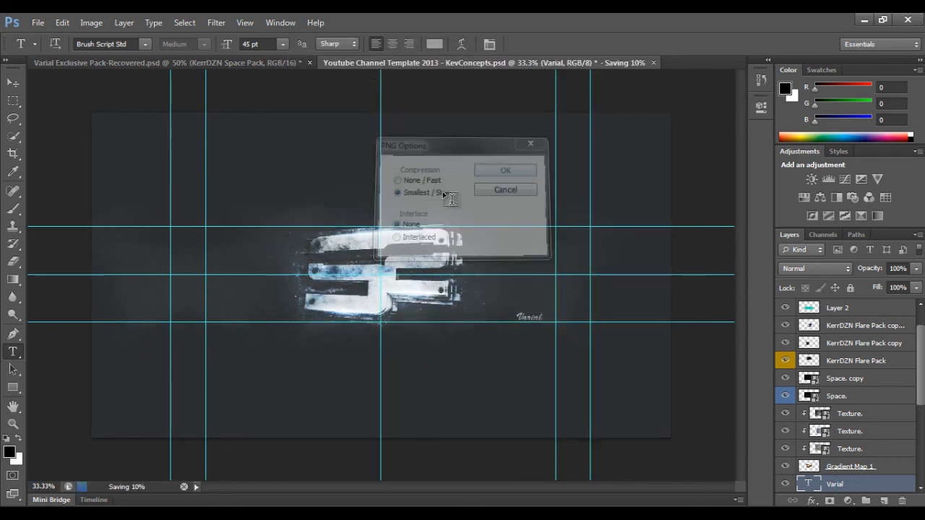